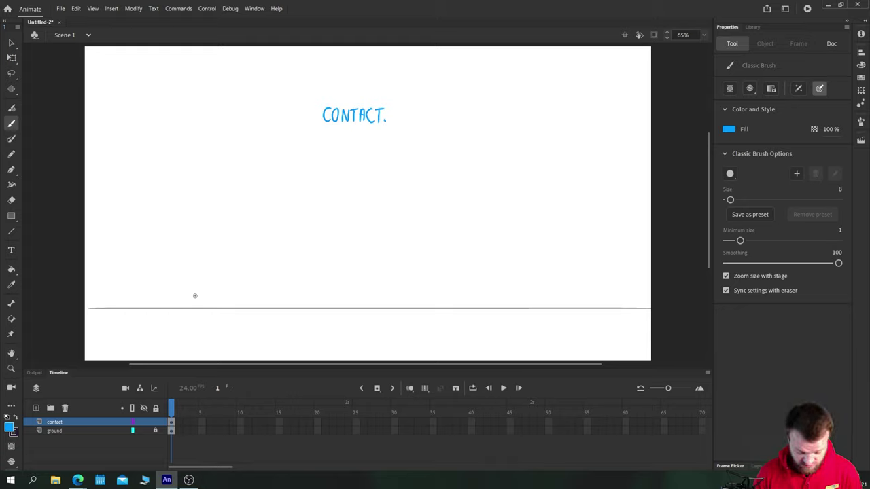
Sketch the runner's forward-leaning torso and head with a direction arrow above, plus the extended front leg with its heel on the ground line.
mouse_move(369, 187)
left_mouse_down()
mouse_move(358, 166)
mouse_move(354, 189)
mouse_move(364, 189)
mouse_move(348, 182)
mouse_move(354, 197)
mouse_move(333, 197)
mouse_move(319, 238)
mouse_move(342, 233)
mouse_move(355, 211)
mouse_move(352, 193)
mouse_move(323, 216)
mouse_move(322, 237)
mouse_move(353, 222)
left_mouse_up()
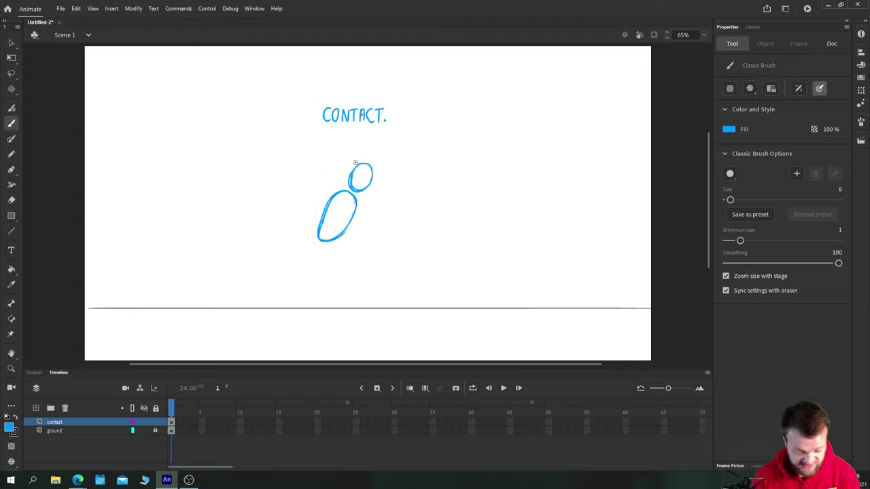
left_click_drag(349, 159, 377, 156)
left_click_drag(370, 150, 372, 160)
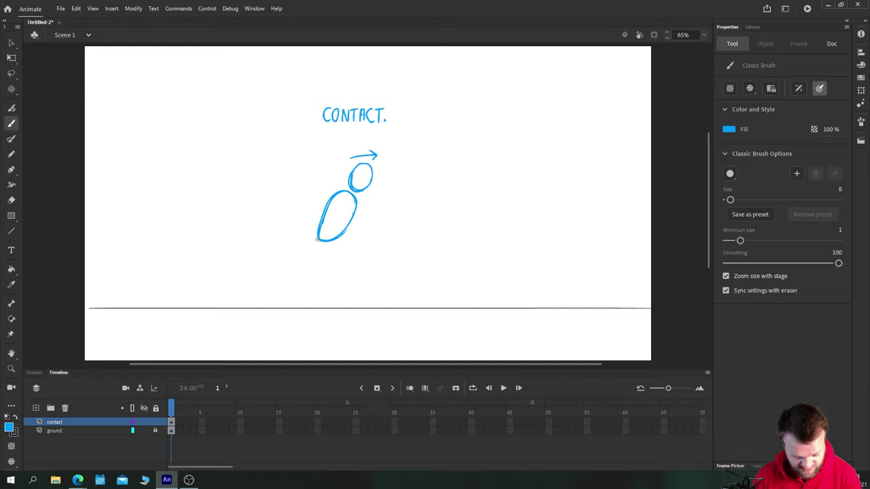
mouse_move(318, 232)
left_mouse_down()
mouse_move(338, 263)
mouse_move(350, 253)
mouse_move(345, 269)
mouse_move(351, 275)
mouse_move(357, 265)
mouse_move(375, 288)
mouse_move(372, 298)
mouse_move(402, 287)
left_mouse_up()
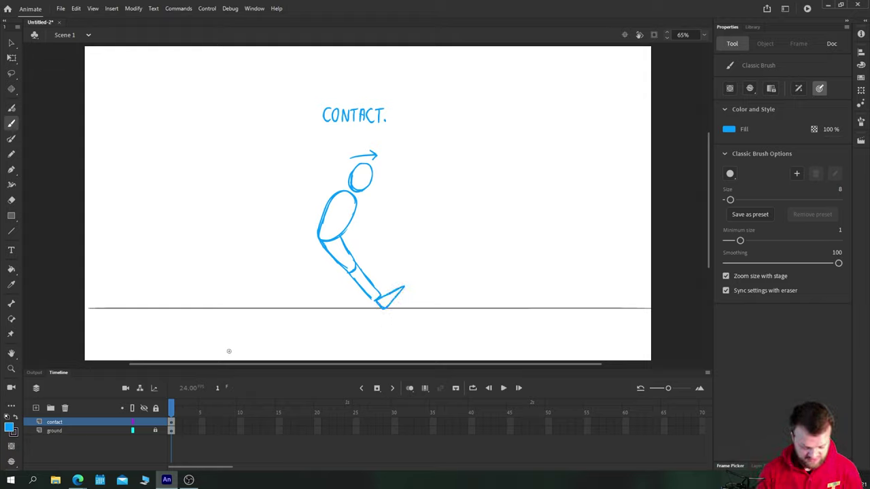
Move the whole figure and its arrow slightly forward beneath the CONTACT title.
key("v")
left_click_drag(439, 337, 275, 143)
left_click_drag(344, 185, 357, 184)
left_click(210, 236)
key("b")
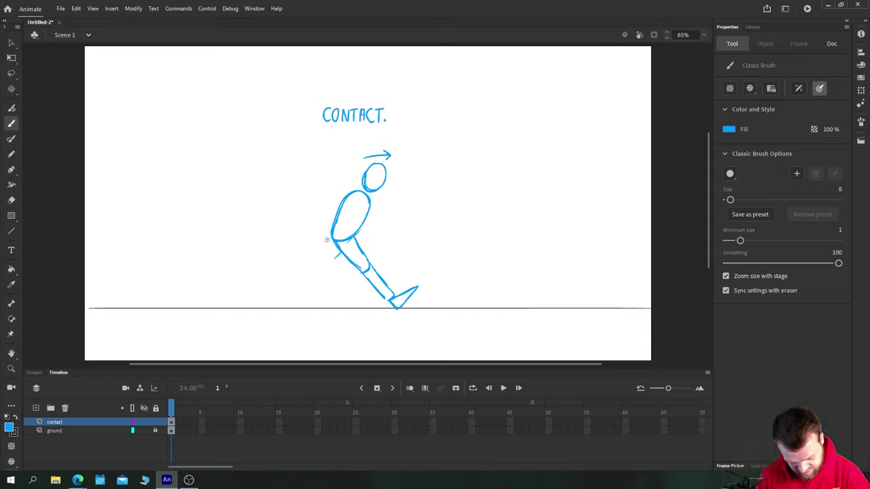
Draw the trailing leg bent at the knee, with the lower leg and pointed foot kicked up behind the body.
mouse_move(331, 235)
left_mouse_down()
mouse_move(322, 252)
mouse_move(329, 269)
mouse_move(319, 267)
left_mouse_up()
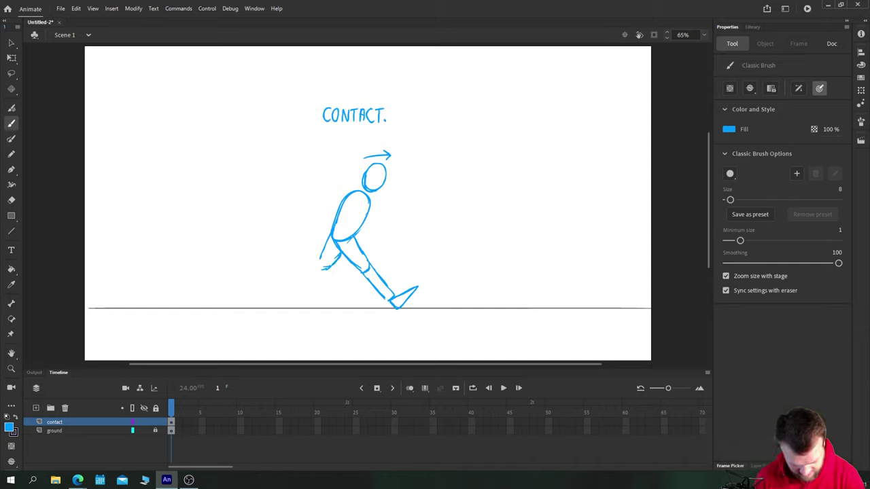
mouse_move(327, 270)
left_mouse_down()
mouse_move(310, 271)
mouse_move(313, 254)
mouse_move(301, 245)
mouse_move(302, 265)
mouse_move(325, 274)
mouse_move(315, 273)
left_mouse_up()
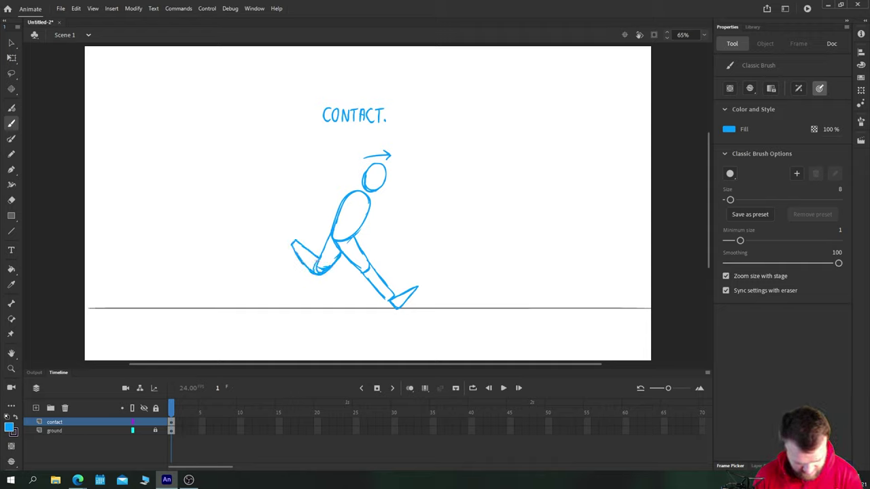
mouse_move(299, 241)
left_mouse_down()
mouse_move(316, 255)
mouse_move(272, 238)
mouse_move(277, 246)
mouse_move(292, 246)
mouse_move(287, 233)
mouse_move(260, 245)
left_mouse_up()
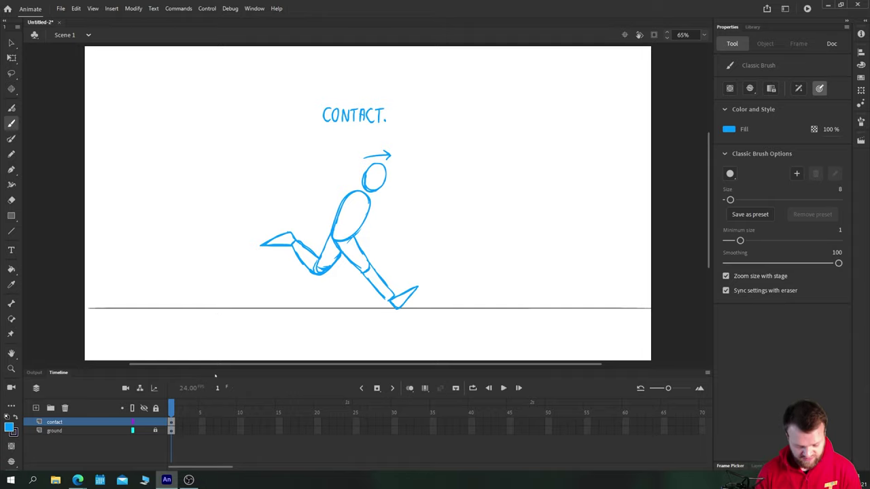
Fill the trailing leg's thigh, knee, shin and foot solid blue.
key("k")
left_click(325, 252)
left_click(305, 259)
left_click(320, 272)
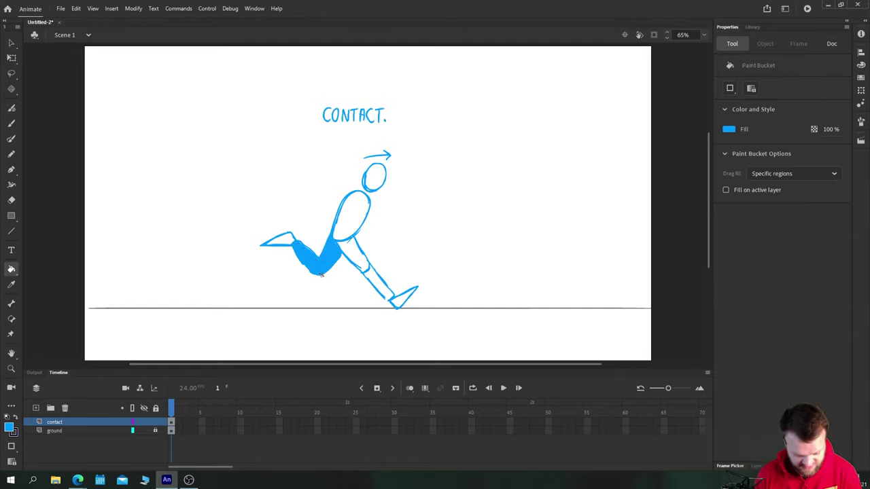
left_click(290, 246)
Draw the near arm swung back from the shoulder, bent at the elbow and ending in a fist.
key("b")
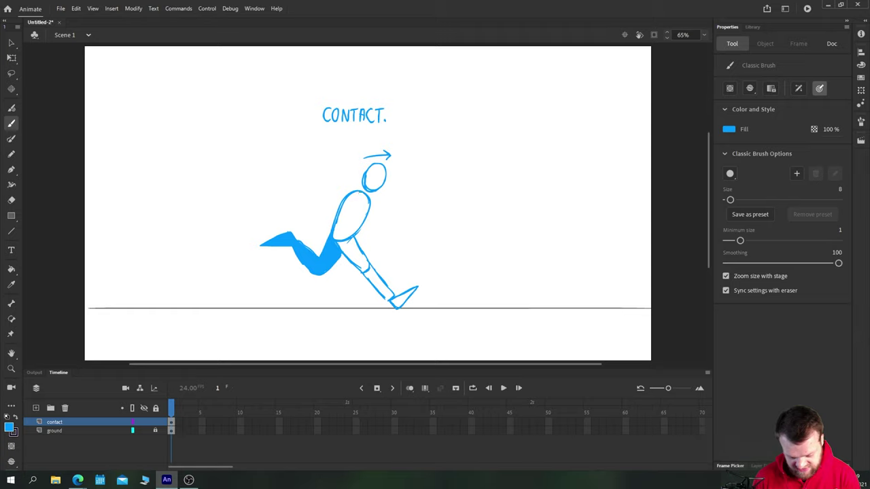
mouse_move(356, 190)
left_mouse_down()
mouse_move(328, 184)
mouse_move(328, 201)
mouse_move(325, 194)
left_mouse_up()
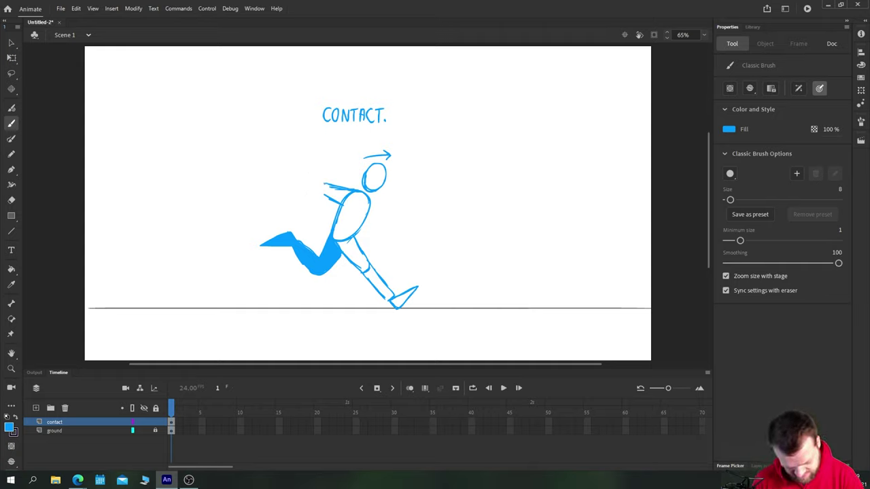
left_click_drag(319, 184, 305, 194)
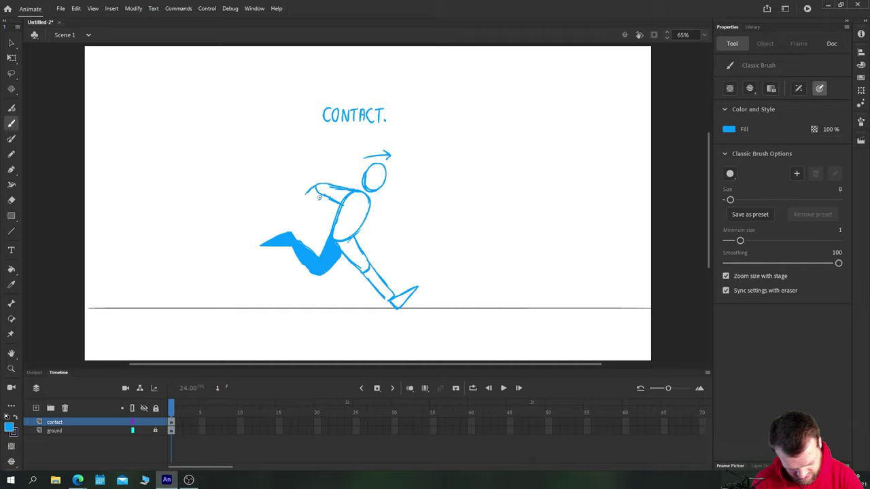
mouse_move(319, 197)
left_mouse_down()
mouse_move(322, 185)
mouse_move(314, 205)
mouse_move(299, 207)
left_mouse_up()
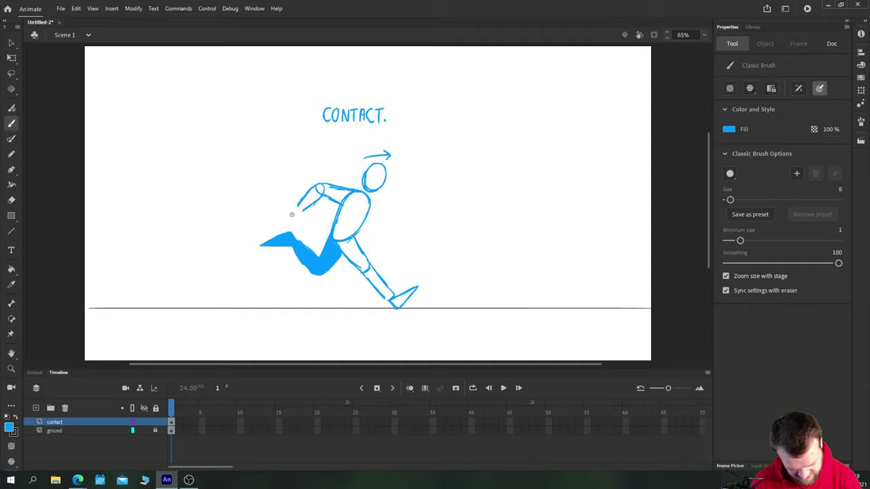
mouse_move(304, 217)
left_mouse_down()
mouse_move(287, 216)
mouse_move(294, 205)
left_mouse_up()
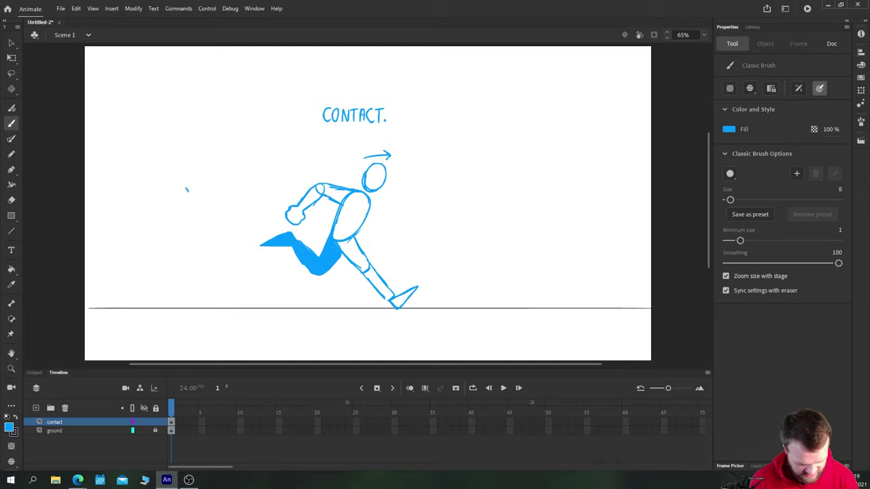
mouse_move(186, 188)
left_mouse_down()
mouse_move(198, 202)
mouse_move(221, 172)
mouse_move(239, 180)
left_mouse_up()
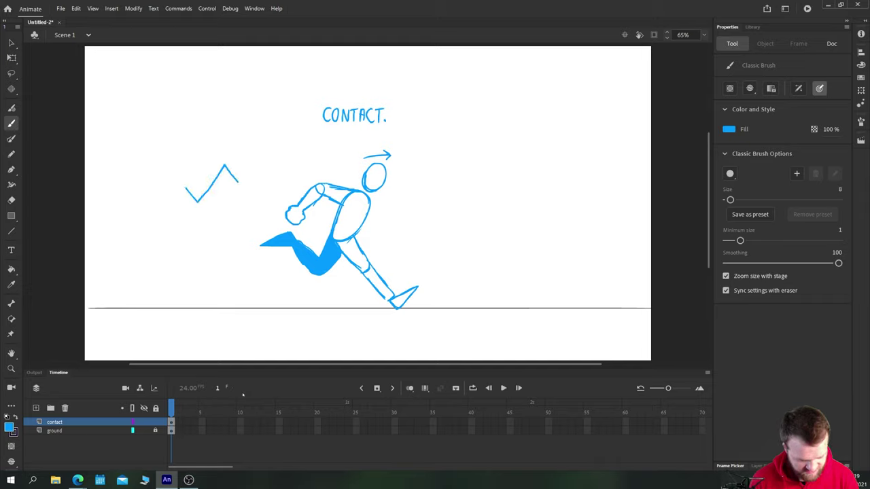
key("v")
left_click_drag(167, 138, 255, 225)
key("Delete")
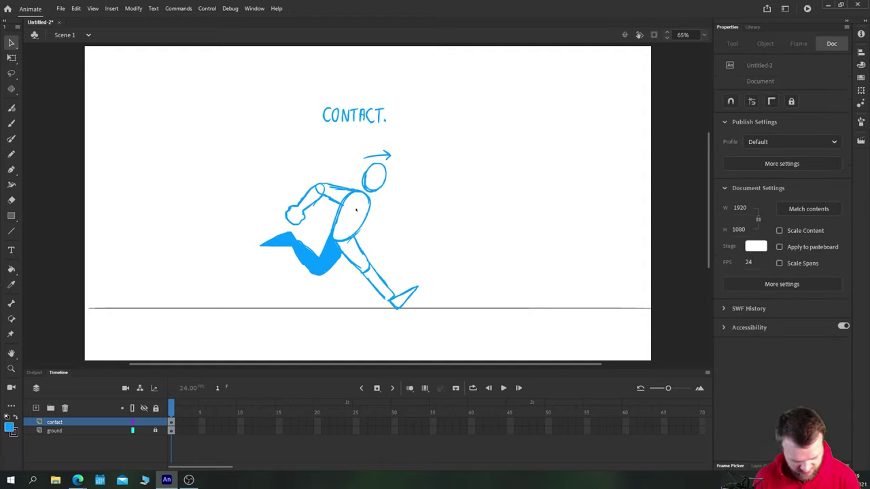
Draw the far arm bent forward in front of the chest with a raised fist, and fill it solid blue.
key("b")
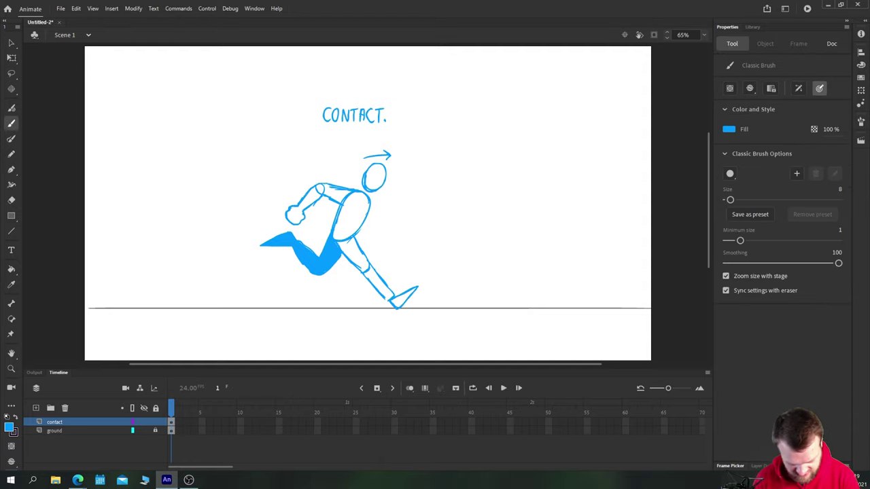
left_click_drag(375, 202, 376, 232)
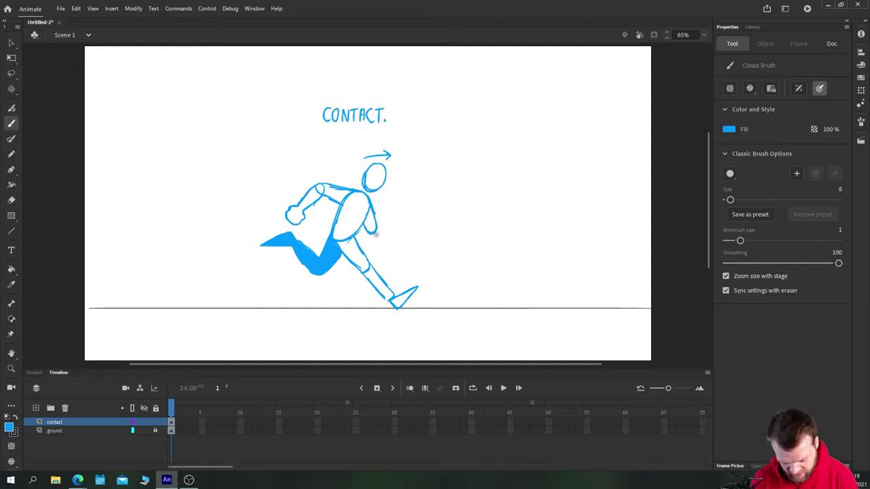
mouse_move(375, 233)
left_mouse_down()
mouse_move(398, 215)
mouse_move(386, 216)
left_mouse_up()
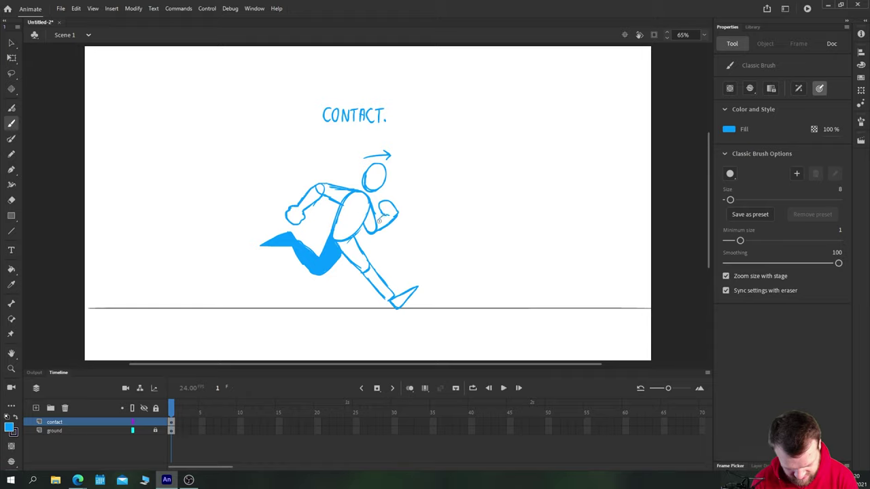
key("k")
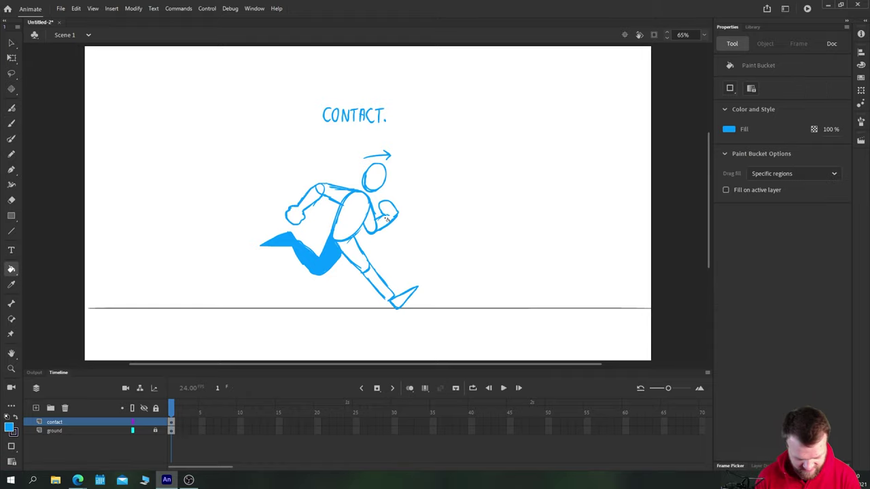
left_click(389, 210)
left_click(369, 218)
Lasso the filled far arm, shift and transform it slightly forward, and patch its connection to the shoulder.
key("l")
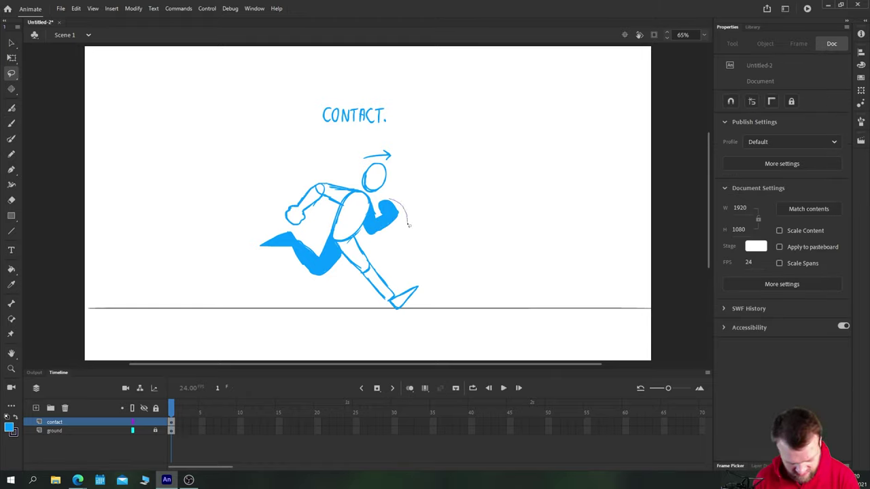
left_click_drag(372, 197, 406, 228)
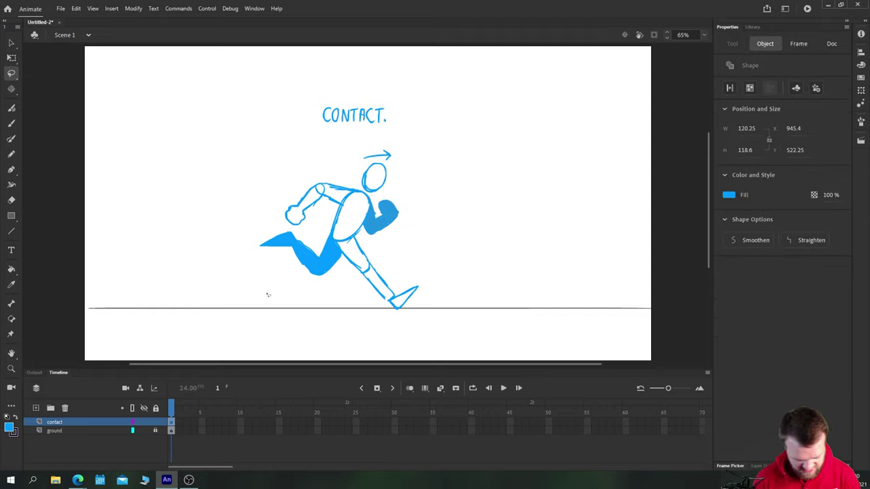
key("q")
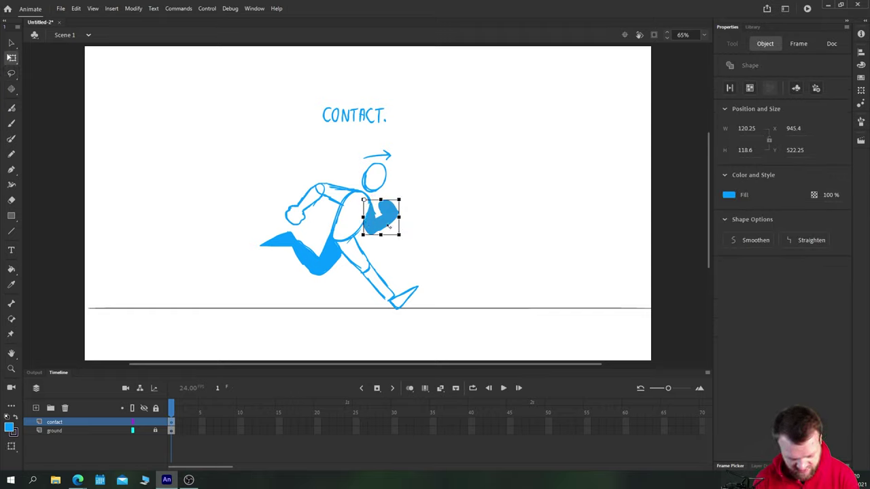
left_click_drag(399, 235, 404, 230)
mouse_move(399, 200)
left_mouse_down()
mouse_move(403, 216)
mouse_move(385, 235)
left_mouse_up()
left_click(403, 252)
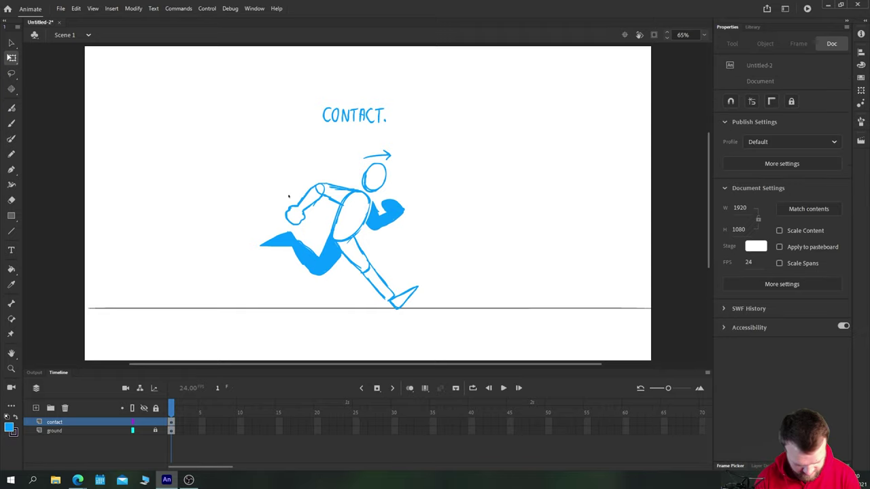
key("b")
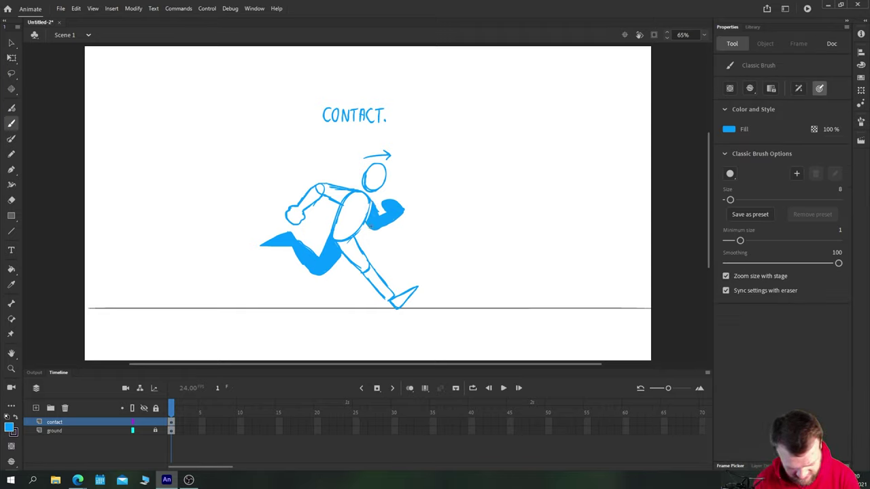
key("k")
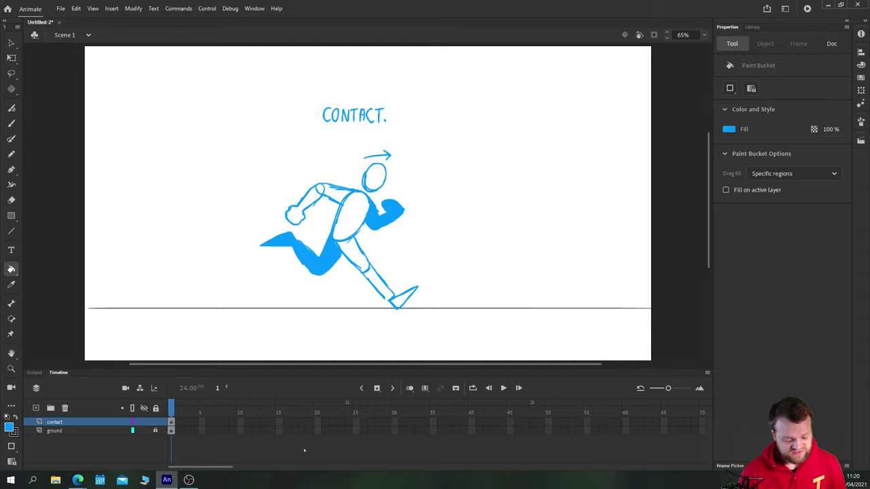
Annotate the pose with an arrow under the planted heel, an arrow along the front leg, and an angle mark beneath the trailing knee.
key("b")
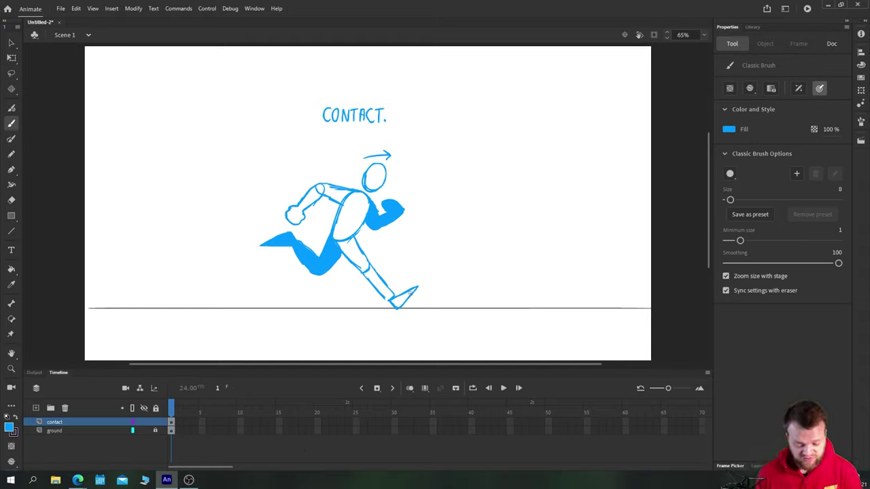
mouse_move(399, 326)
left_mouse_down()
mouse_move(399, 311)
mouse_move(402, 318)
mouse_move(393, 318)
left_mouse_up()
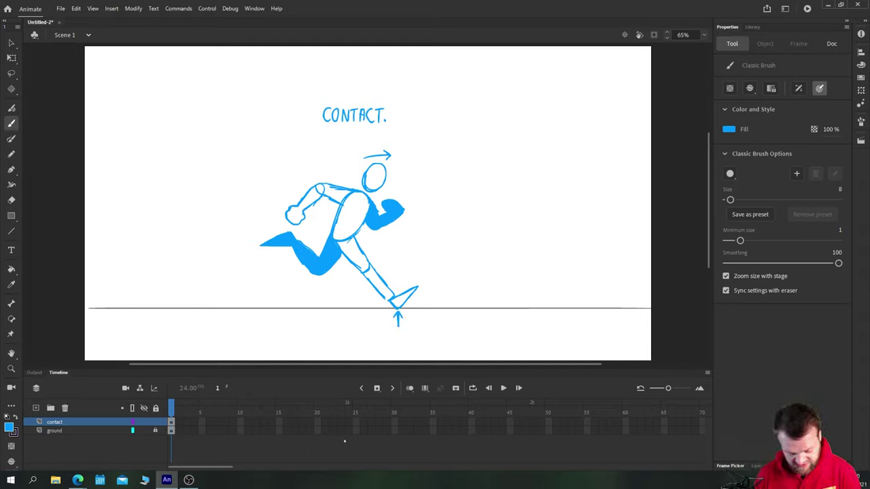
left_click_drag(367, 251, 382, 273)
left_click_drag(382, 273, 376, 267)
left_click_drag(382, 273, 384, 264)
left_click_drag(326, 274, 306, 272)
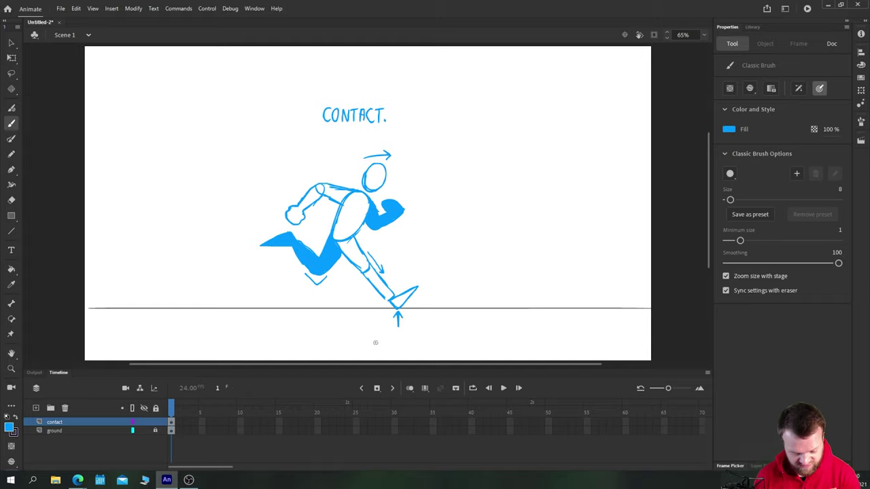
Shift the entire contact drawing with its title and annotations slightly forward along the ground line.
key("v")
left_click_drag(250, 73, 473, 338)
left_click_drag(314, 267, 324, 266)
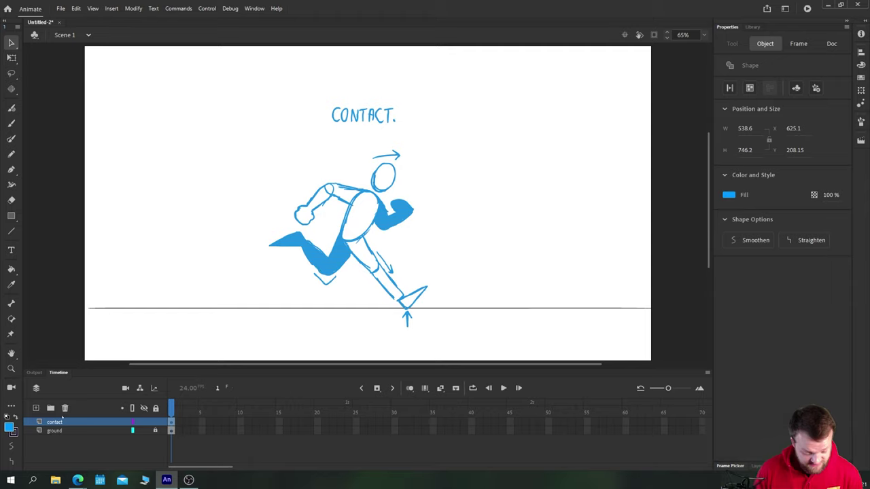
Add a new layer above the drawing and name it contact.
left_click(36, 408)
double_click(56, 422)
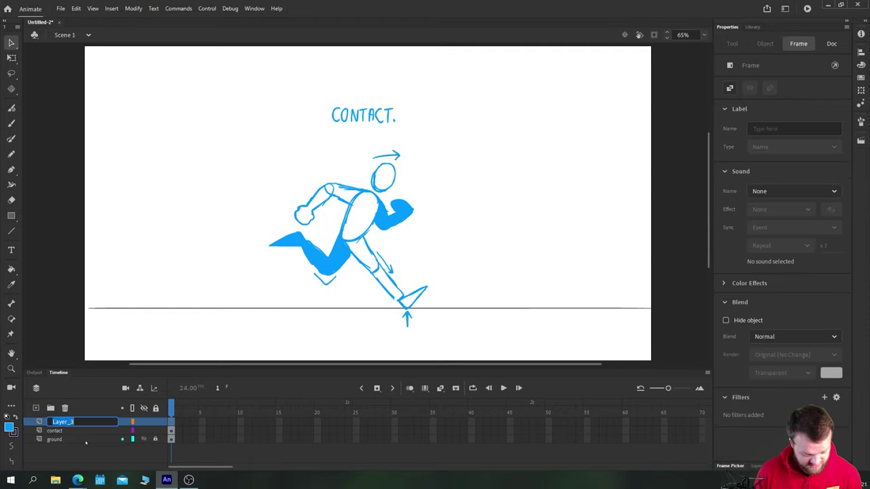
type("contact")
key("Return")
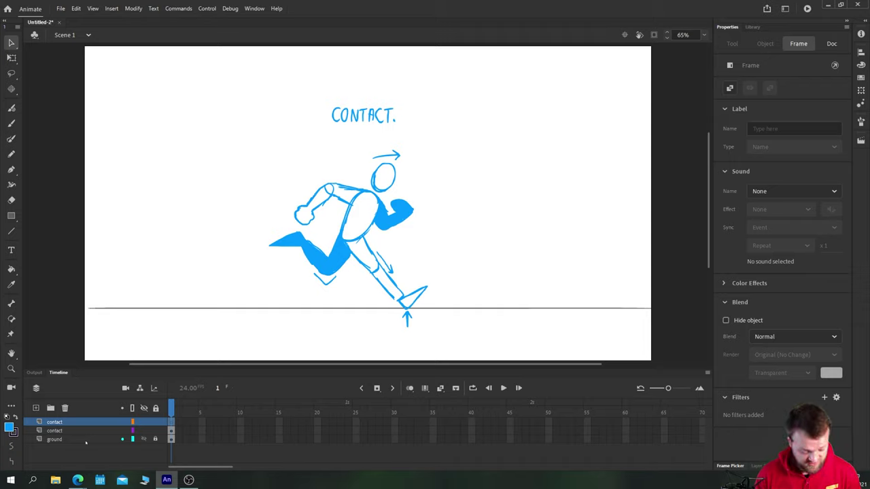
Move the whole contact pose with its title and arrows to the far left of the stage, leaving its layer unlocked.
left_click(252, 88)
left_click_drag(240, 78, 489, 330)
mouse_move(309, 266)
left_mouse_down()
mouse_move(193, 271)
mouse_move(192, 254)
mouse_move(310, 262)
left_mouse_up()
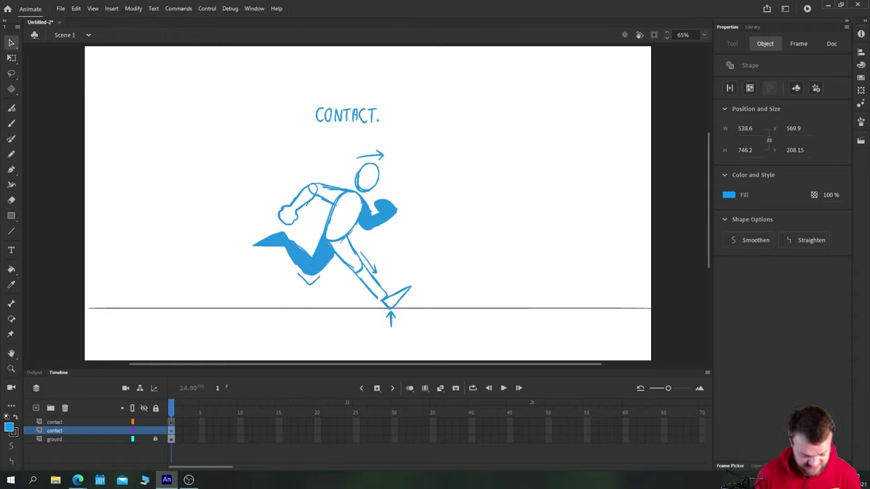
left_click(155, 431)
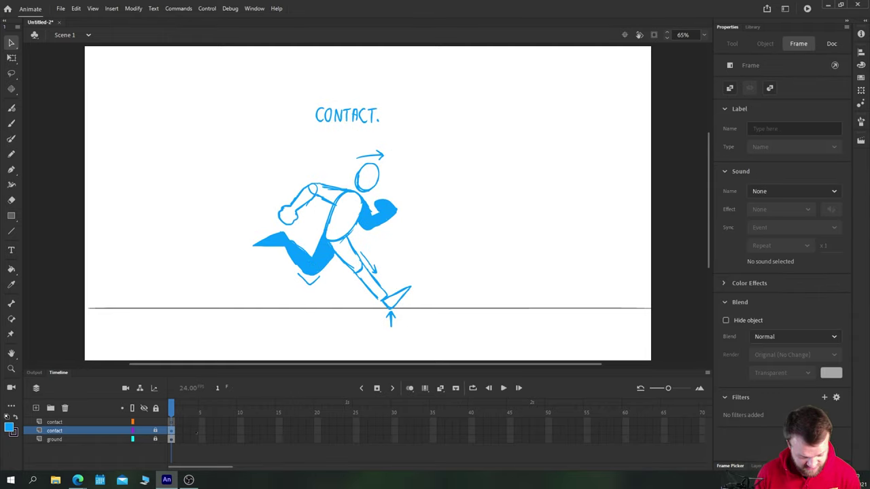
left_click(154, 431)
left_click_drag(318, 266, 202, 267)
Hand-letter the title CONTACT on the upper contact layer, level with the first title and ahead of the blue pose.
left_click(171, 422)
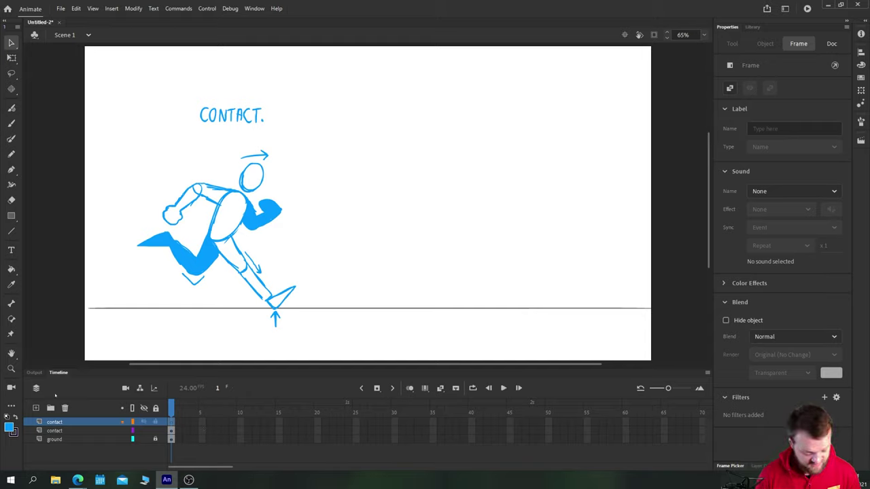
key("b")
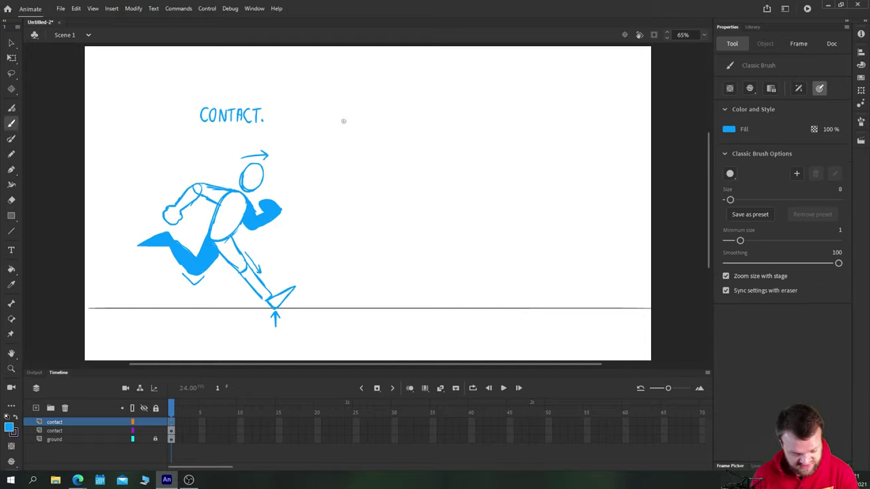
mouse_move(344, 111)
left_mouse_down()
mouse_move(345, 120)
mouse_move(352, 110)
left_mouse_up()
mouse_move(357, 111)
left_mouse_down()
mouse_move(358, 120)
mouse_move(375, 109)
left_mouse_up()
mouse_move(371, 110)
left_mouse_down()
mouse_move(371, 120)
mouse_move(388, 120)
left_mouse_up()
mouse_move(390, 109)
left_mouse_down()
mouse_move(399, 108)
mouse_move(394, 121)
left_mouse_up()
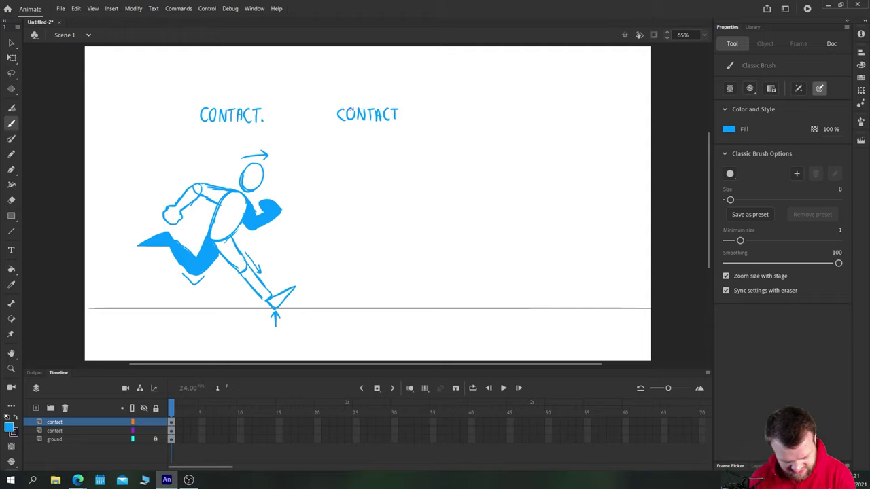
Recolour the second CONTACT title's fill from blue to dark red.
key("v")
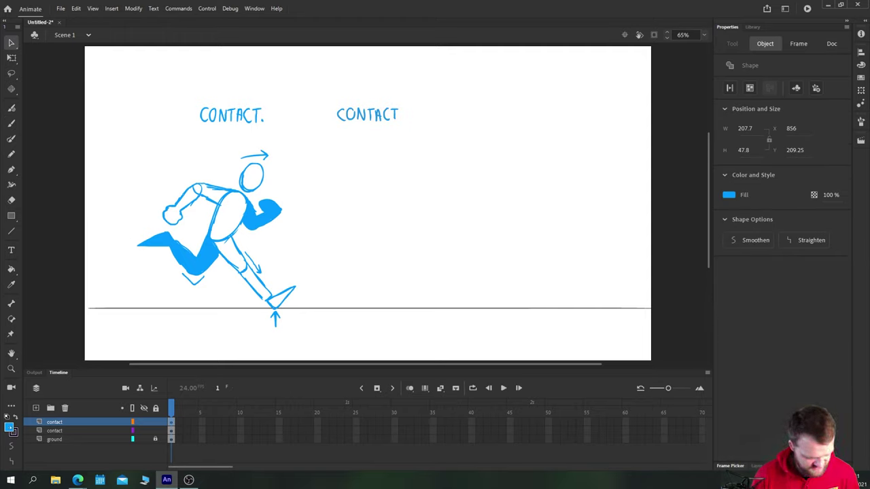
left_click(10, 428)
left_click(57, 365)
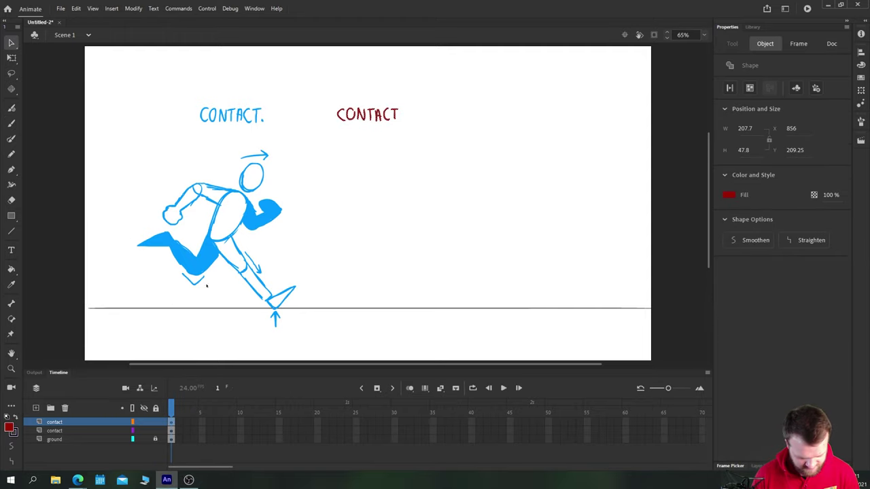
left_click(372, 257)
Trace the head and torso ovals of the blue contact pose in dark red on the upper contact layer.
key("b")
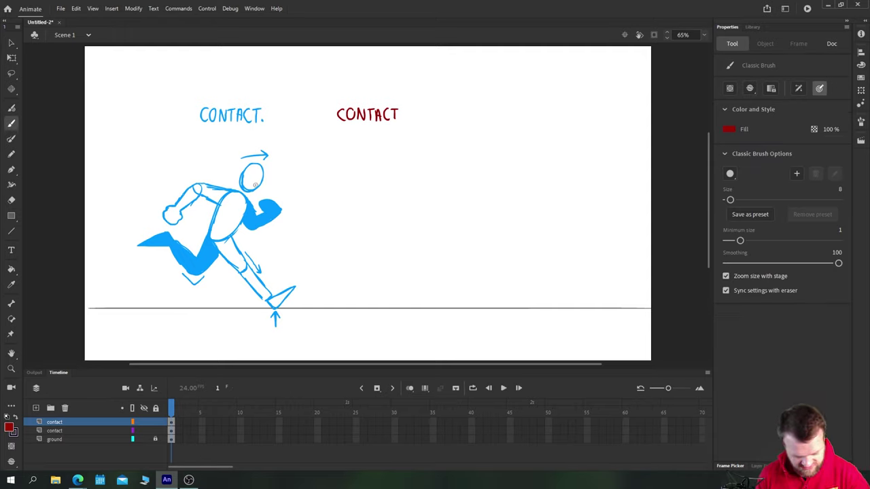
mouse_move(258, 189)
left_mouse_down()
mouse_move(252, 161)
mouse_move(240, 189)
mouse_move(259, 188)
mouse_move(235, 191)
mouse_move(211, 229)
mouse_move(235, 241)
mouse_move(242, 228)
left_mouse_up()
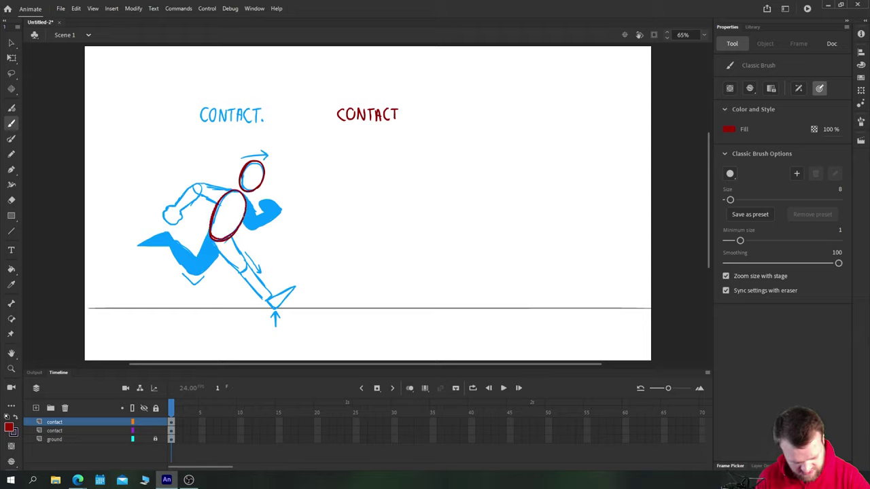
left_click(172, 422)
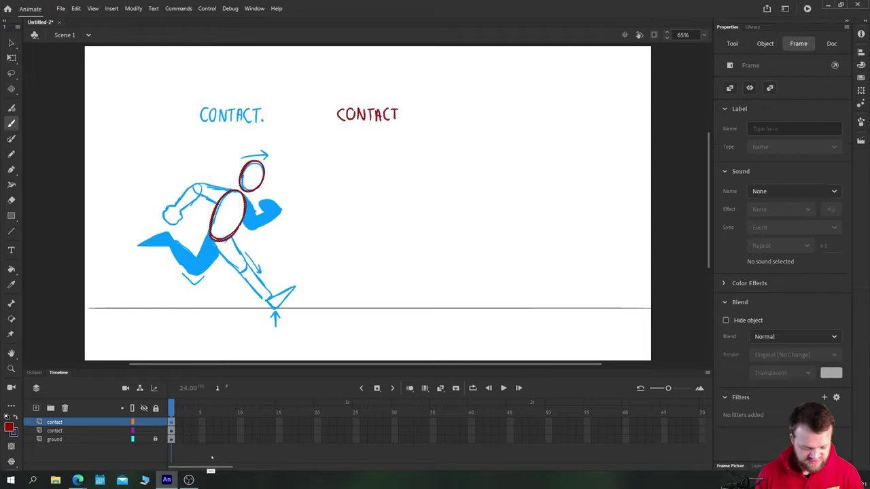
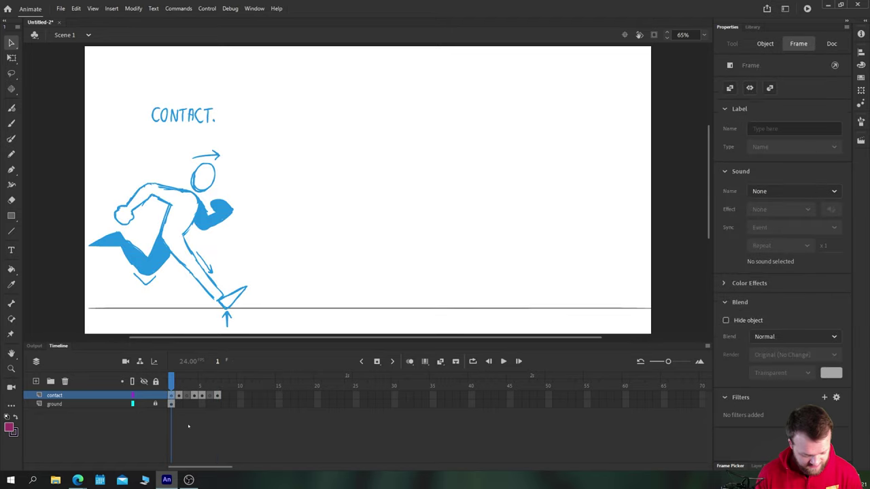
Turn on onion skinning and move the blue contact pose with its title and arrows to the middle of the stage.
left_click(424, 361)
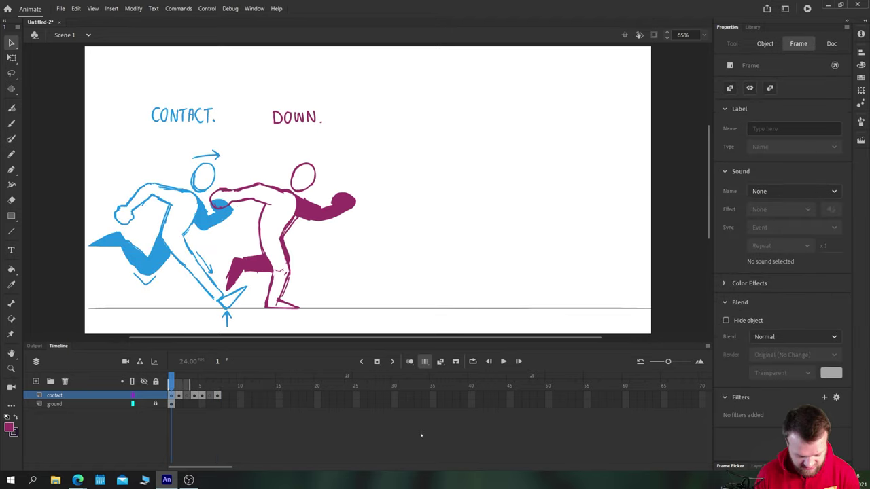
left_click(409, 362)
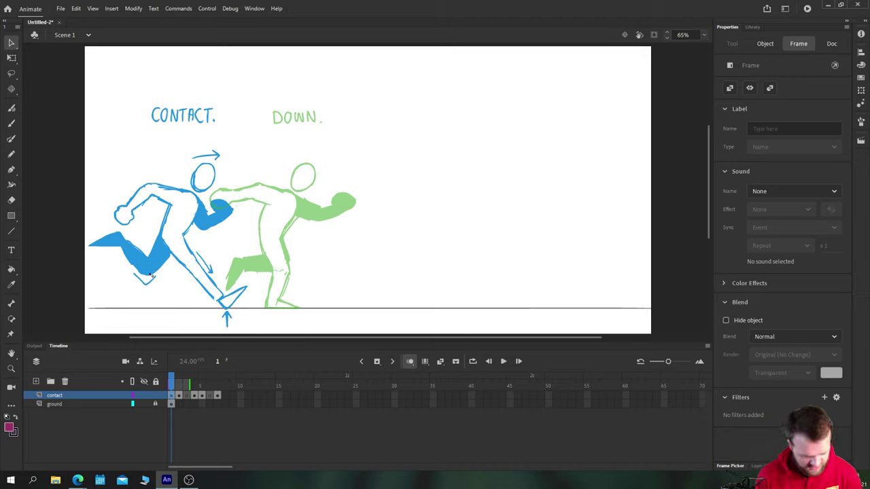
left_click_drag(150, 272, 333, 290)
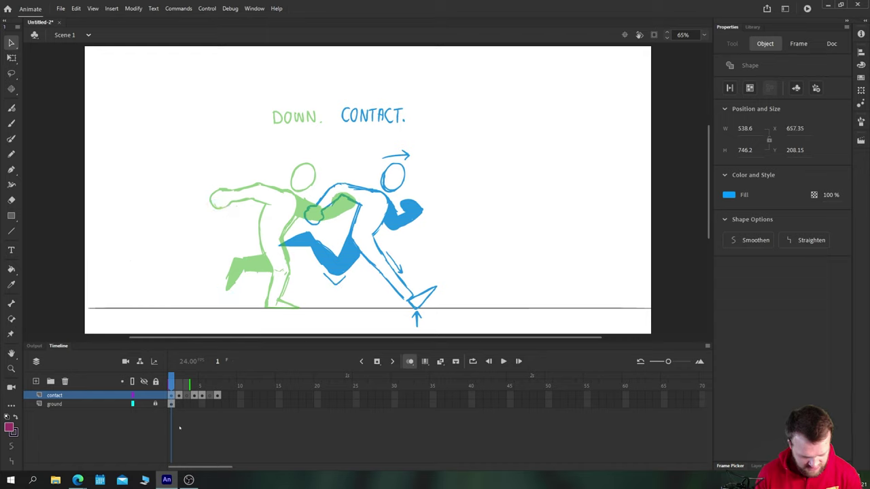
Move the DOWN pose with its title on frame 2 over the contact pose so the two heads line up.
left_click(179, 396)
left_click_drag(300, 211, 390, 230)
left_click(172, 395)
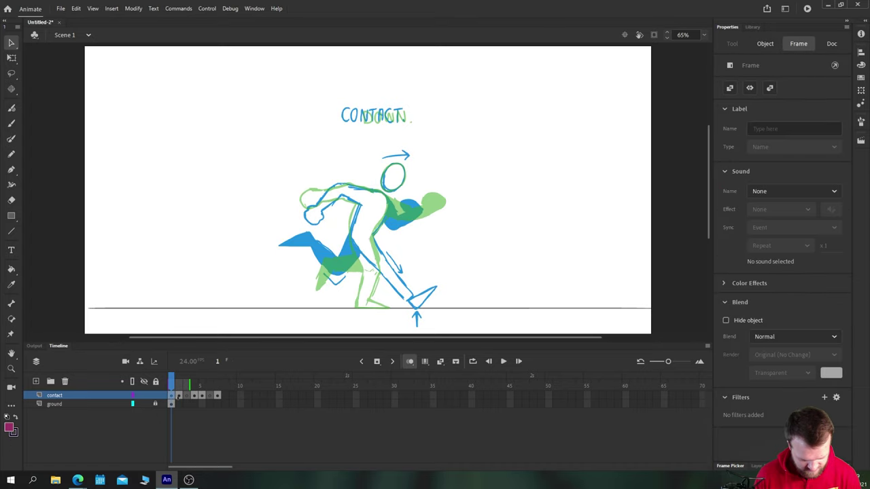
Compare frames 1 and 2, and squash the DOWN figure without its title to a height of about 475, keeping the feet grounded.
left_click(180, 394)
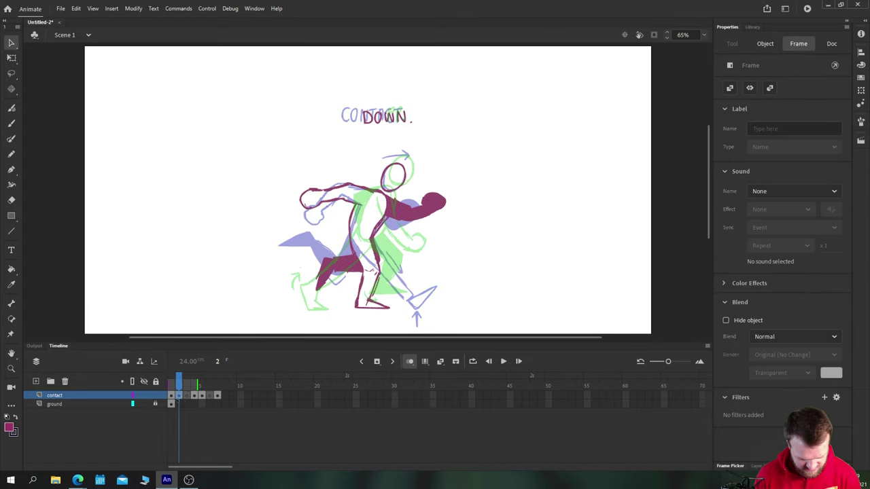
key("comma")
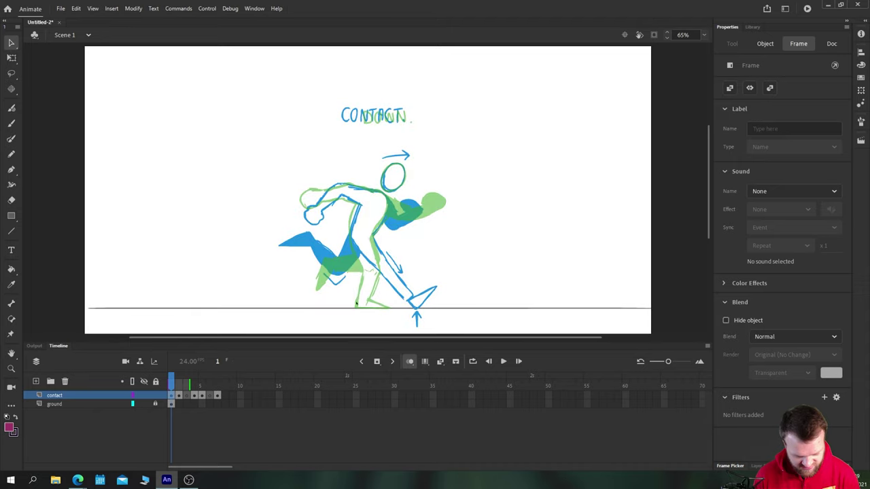
key("period")
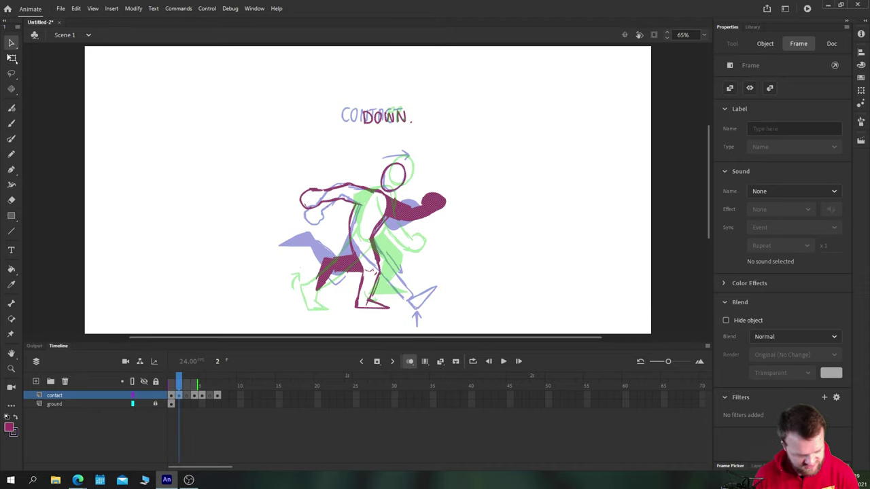
left_click(12, 59)
mouse_move(250, 141)
left_mouse_down()
mouse_move(494, 325)
mouse_move(250, 141)
left_mouse_up()
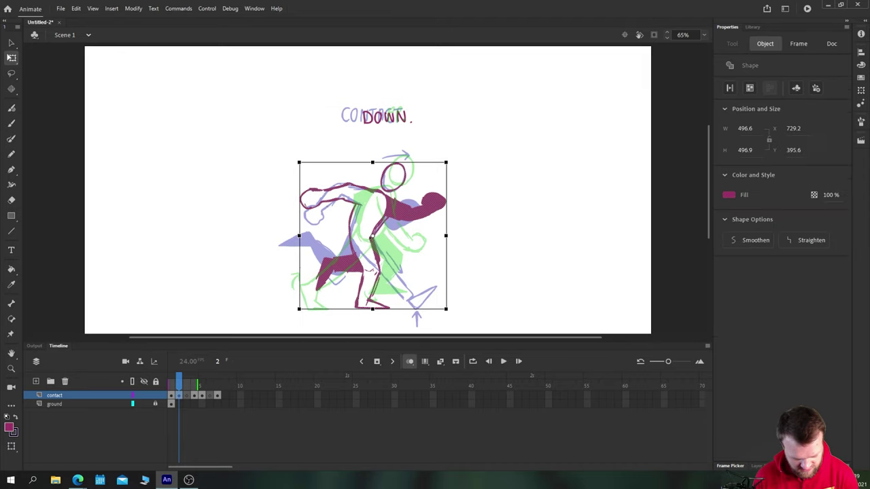
left_click_drag(371, 164, 371, 168)
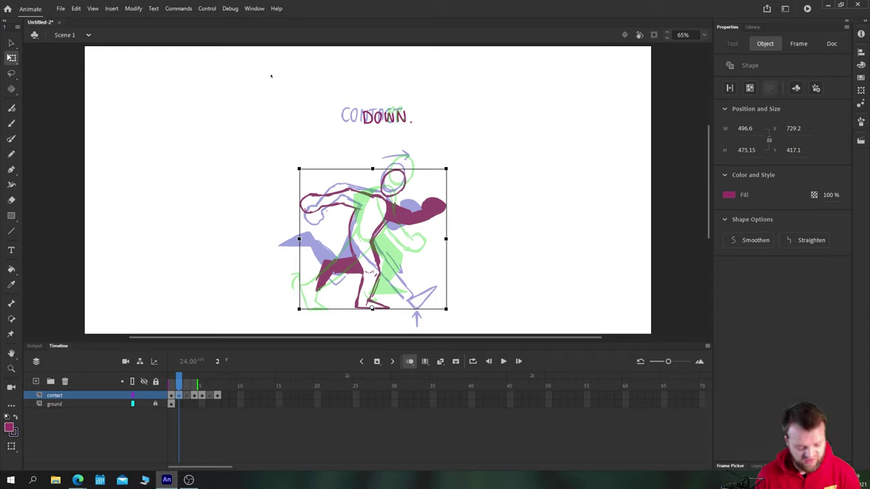
Shift the PP pose on frame 4 slightly backward so its head lines up with the onion-skinned DOWN pose.
key(".")
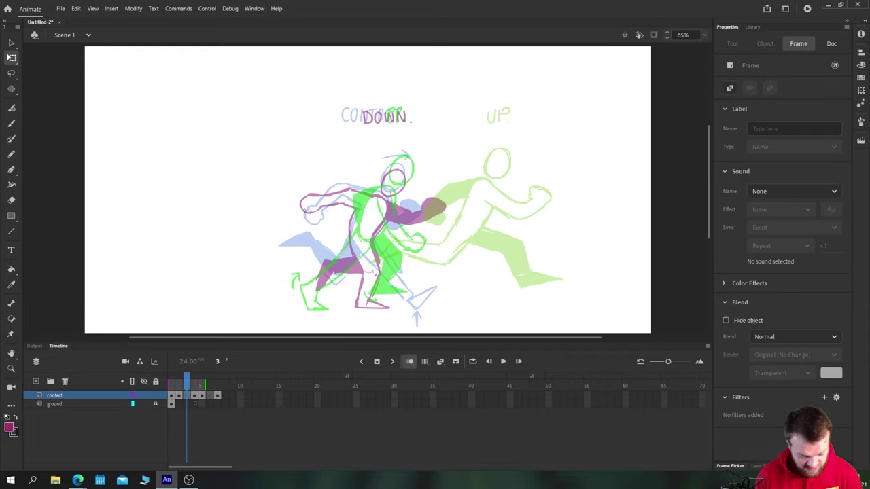
key(".")
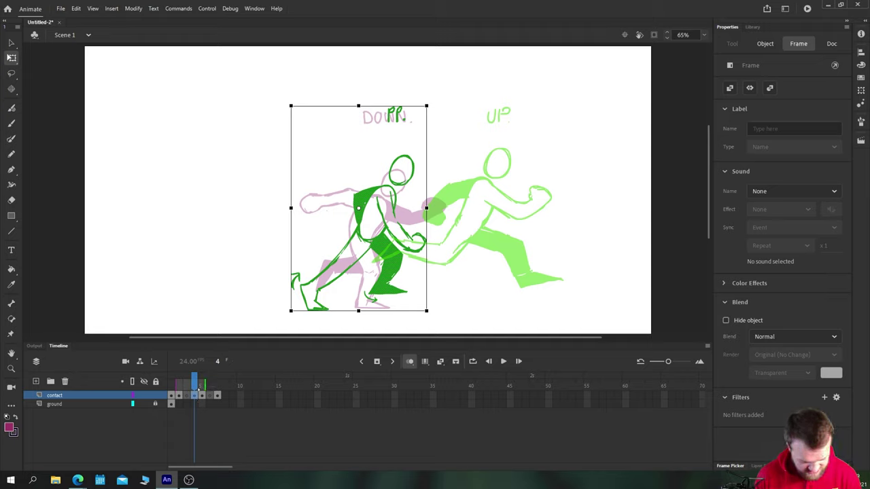
left_click_drag(176, 386, 184, 386)
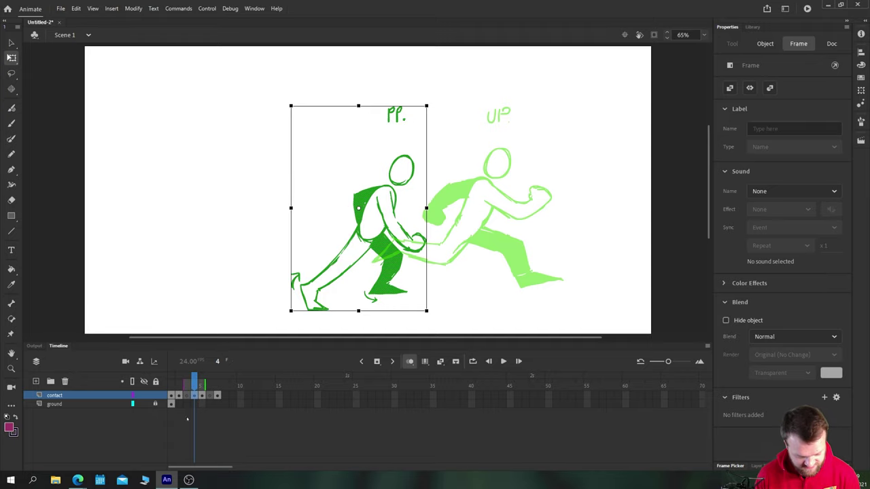
key("alt+shift+o")
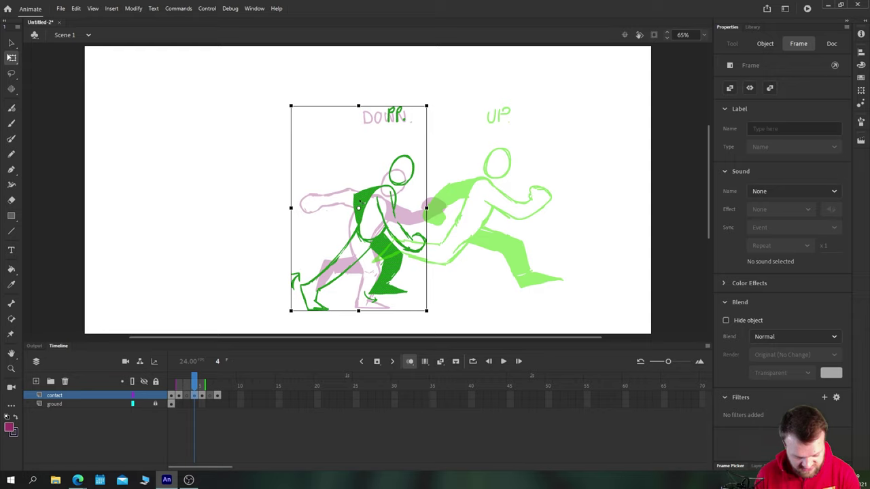
mouse_move(360, 201)
left_mouse_down()
mouse_move(318, 201)
mouse_move(354, 201)
left_mouse_up()
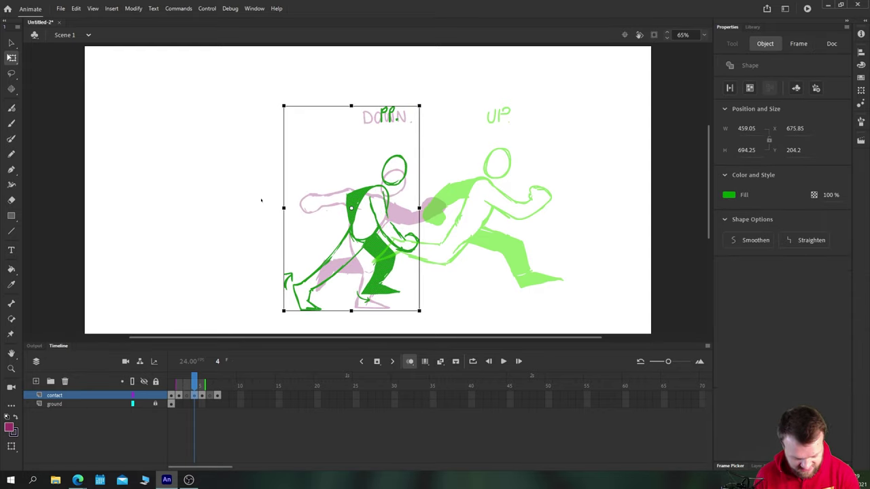
Move the UP pose on frame 5 and the dark red CONTACT pose on frame 7 back so their heads align with the preceding poses.
key("period")
left_click_drag(451, 211, 349, 212)
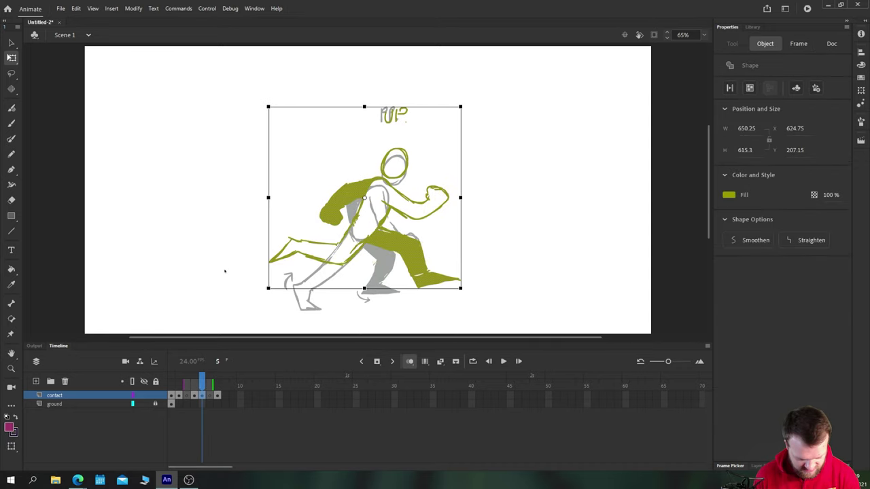
key("period")
key("period")
left_click_drag(512, 220, 317, 220)
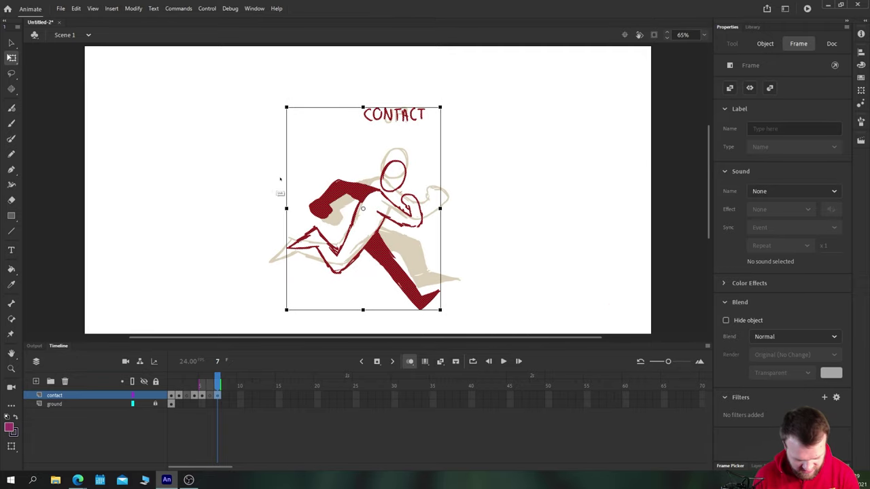
Play the pose sequence, return to frame 1 and turn off onion skinning.
key("Return")
key("Return")
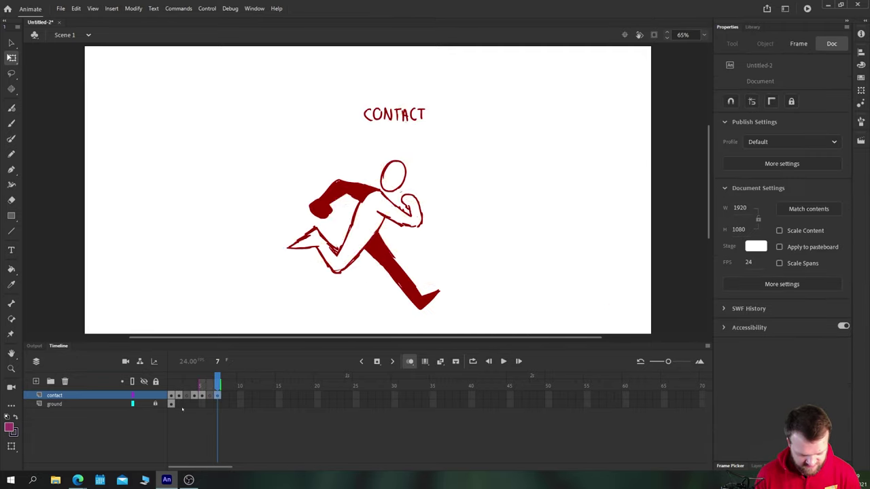
key("Return")
key("shift+comma")
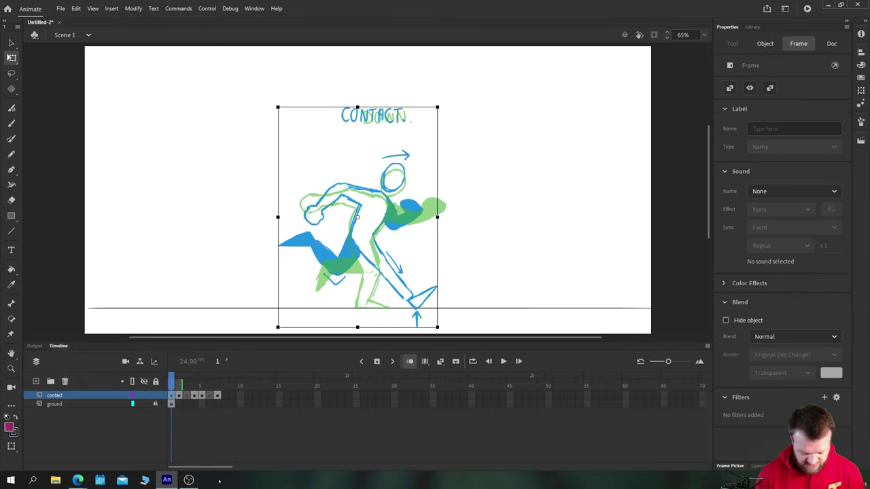
left_click(409, 361)
Flip back and forth between frames 1 and 2 to compare the contact and DOWN poses.
key("period")
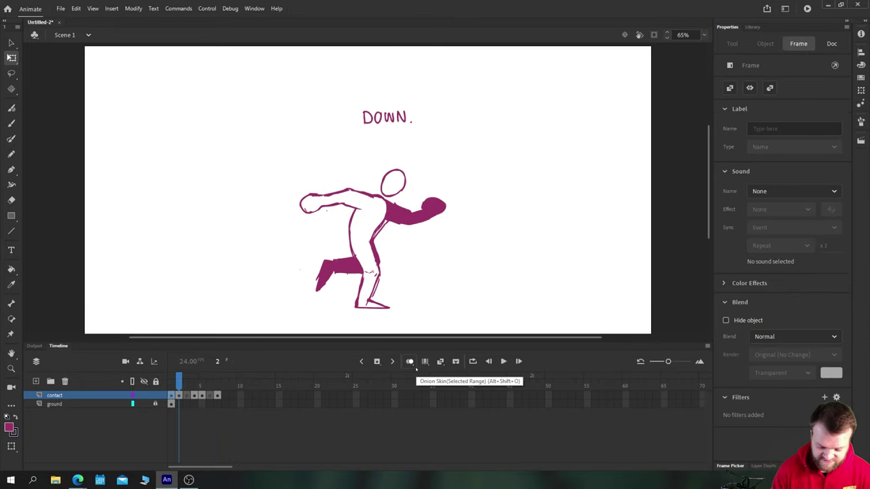
key("comma")
key("period")
key("comma")
key("period")
key("comma")
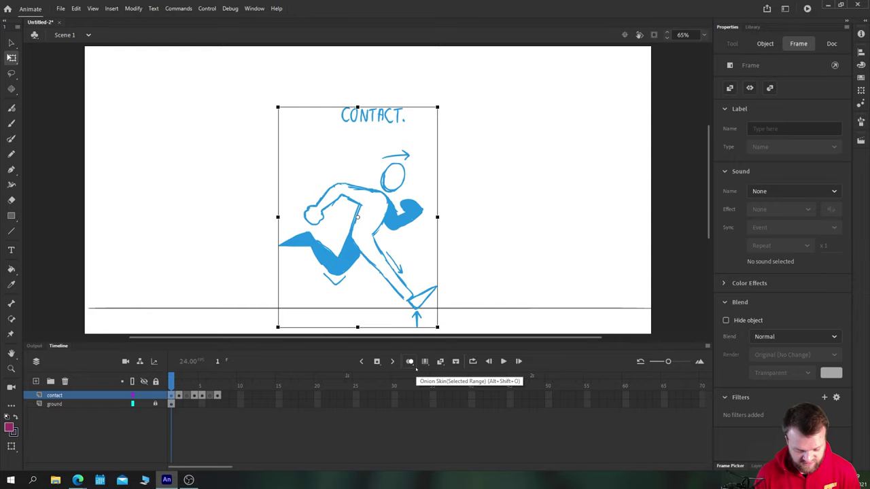
key("period")
key("comma")
key("period")
key("comma")
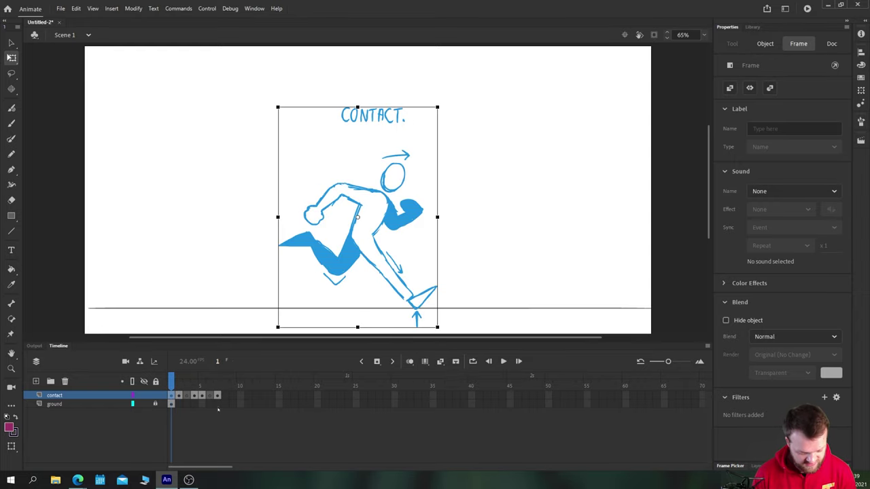
Extend the ground layer through frame 7 and return to frame 1 of the contact layer.
left_click(217, 406)
key("F5")
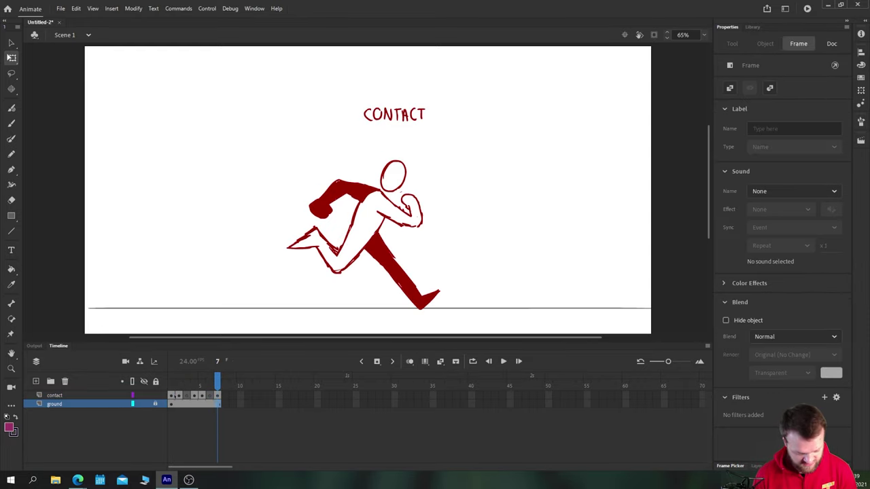
left_click(171, 395)
Step back and forth through frames 1 to 4 to check the movement from contact through DOWN to the PP pose.
key("period")
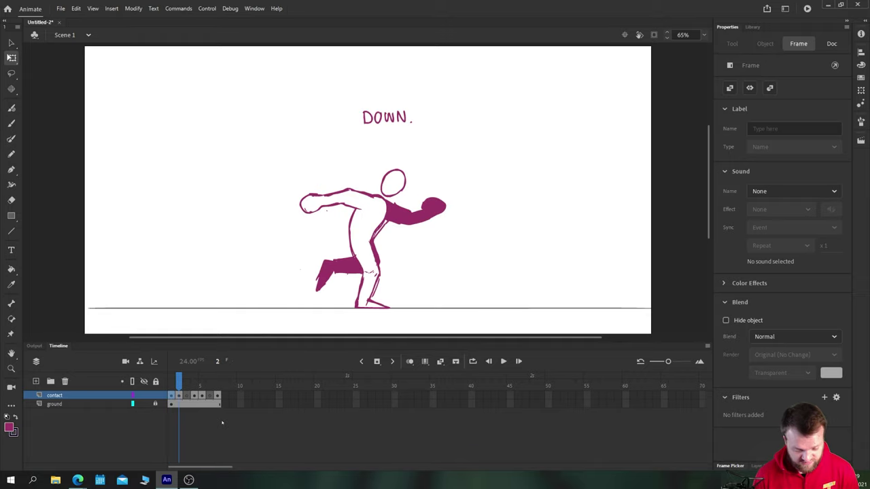
key("comma")
key("period")
key("comma")
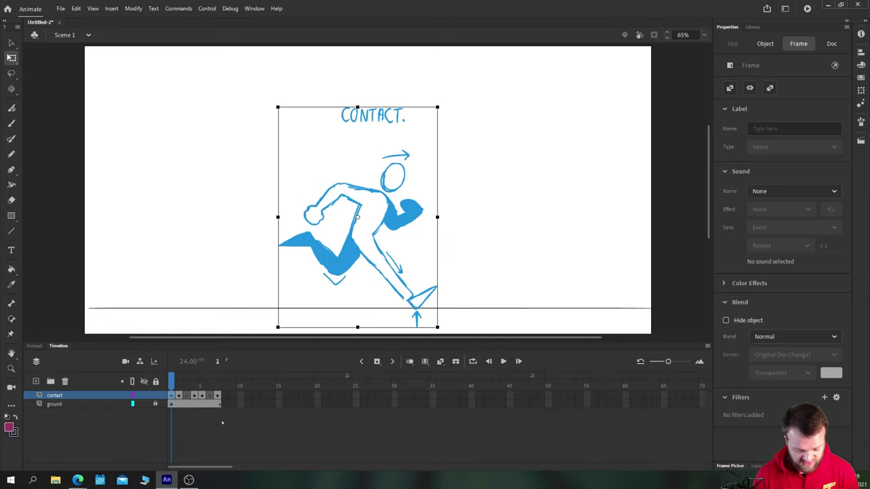
key("period")
key("comma")
key("period")
key("period")
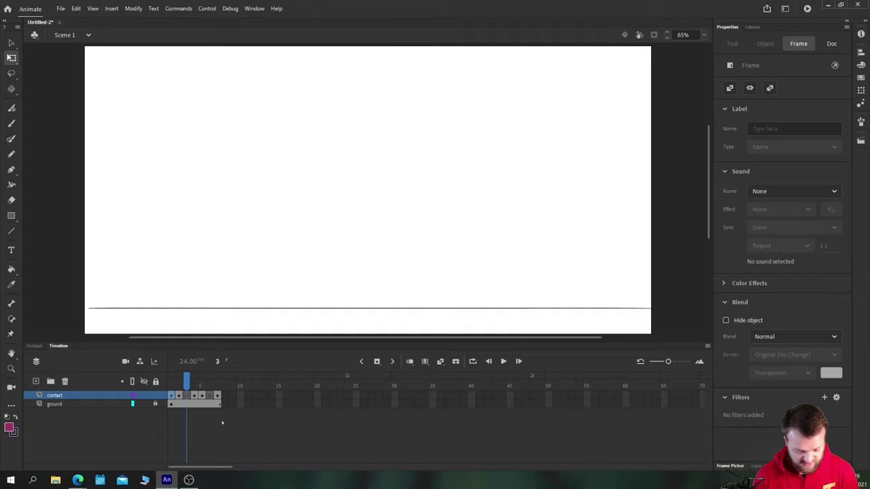
key("period")
key("comma")
key("period")
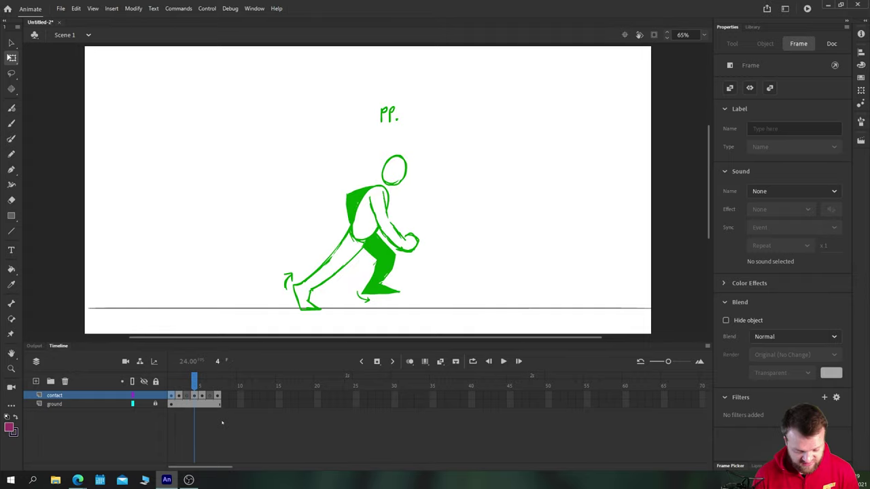
Flip back and forth between frames 3 to 5 to compare the PP and UP poses.
key("comma")
key("period")
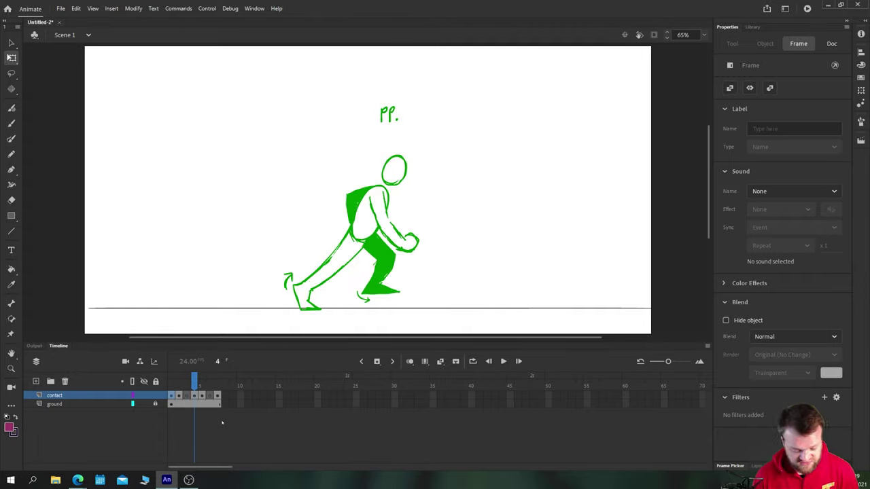
key("period")
key("comma")
key("period")
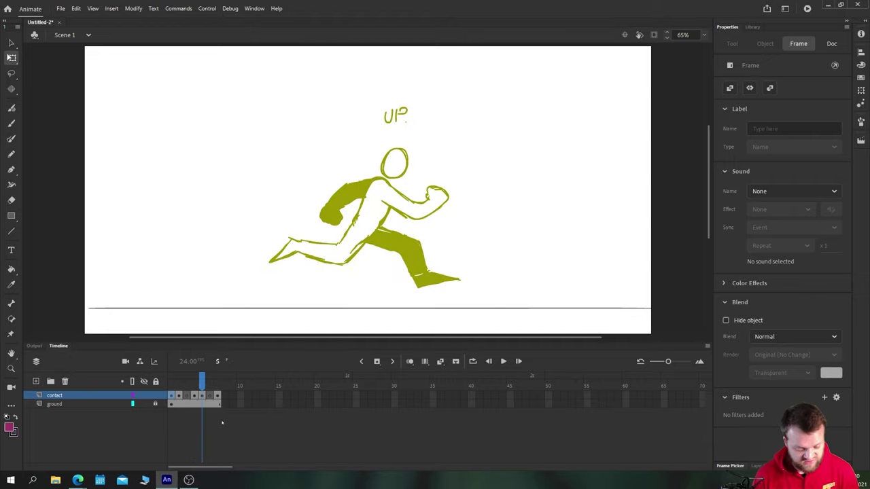
key("comma")
key("period")
Select the UP pose drawing on frame 5 and raise it slightly higher above the ground line.
left_click(202, 395)
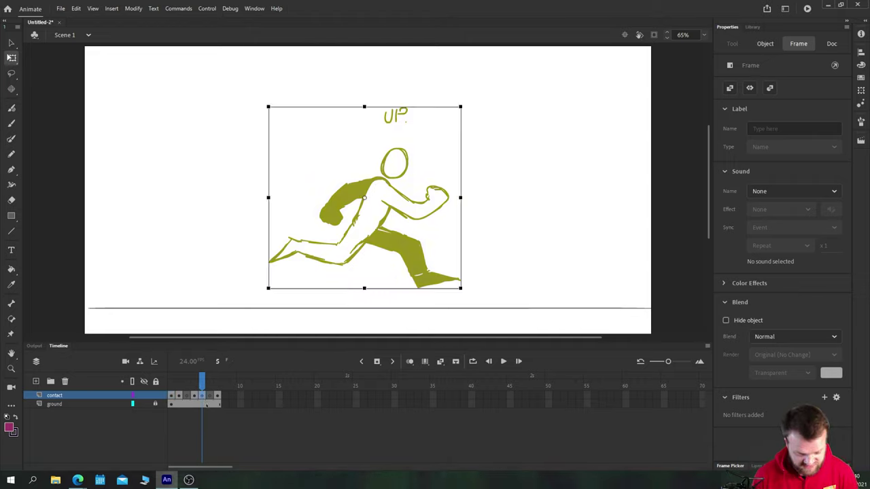
key("period")
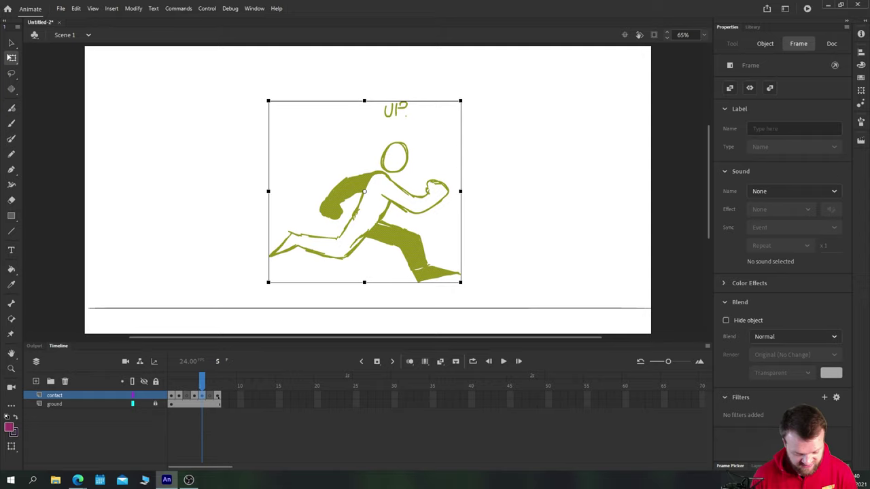
key("period")
Play the run sequence repeatedly to check the raised UP pose in motion.
key("Return")
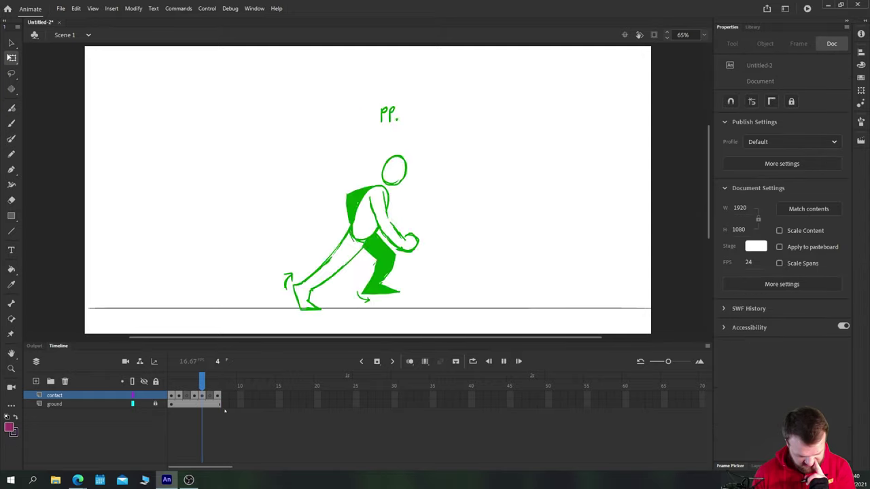
key("Return")
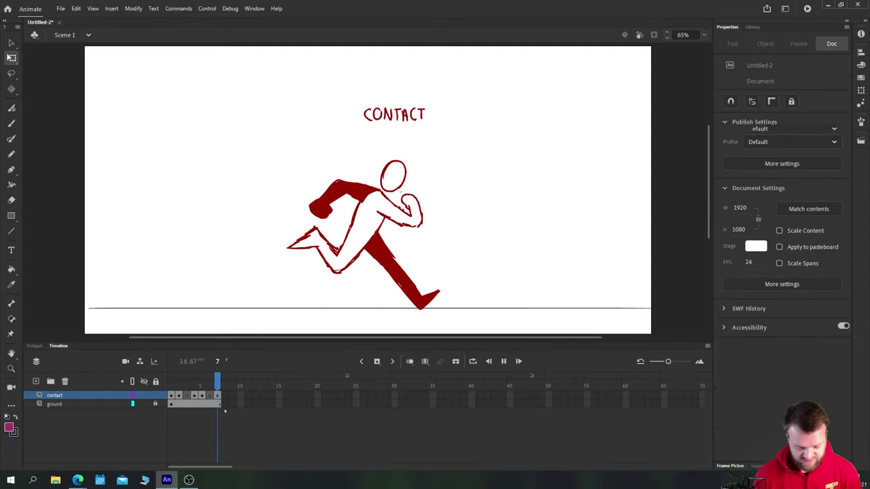
key("Return")
key("Return")
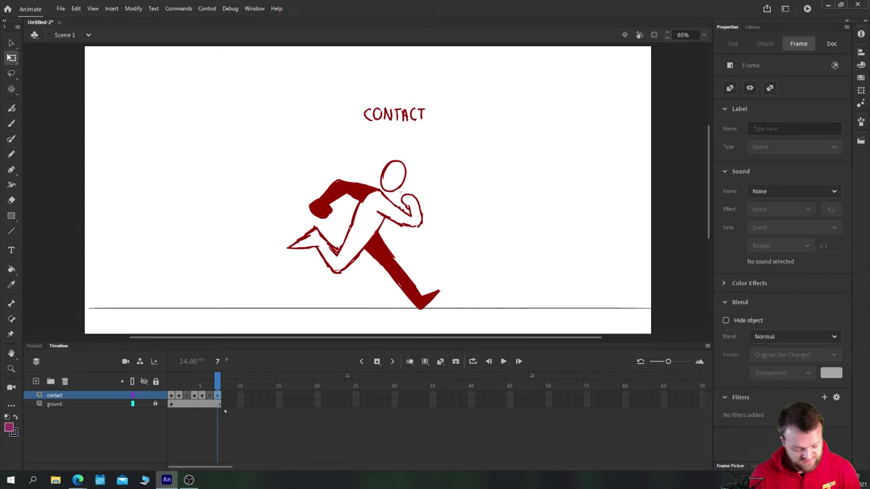
Go to frame 3 of the contact layer, enable onion skinning and limit its range to frames 2 through 4.
left_click(187, 395)
left_click(409, 361)
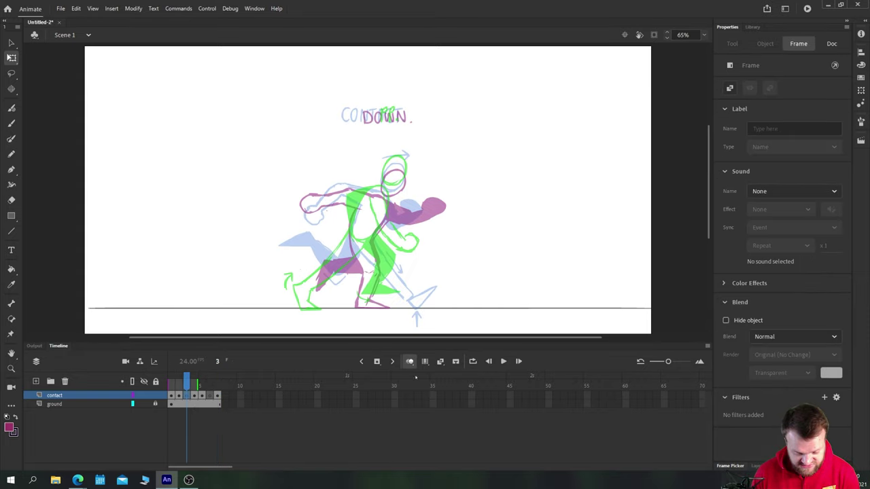
left_click_drag(170, 385, 179, 386)
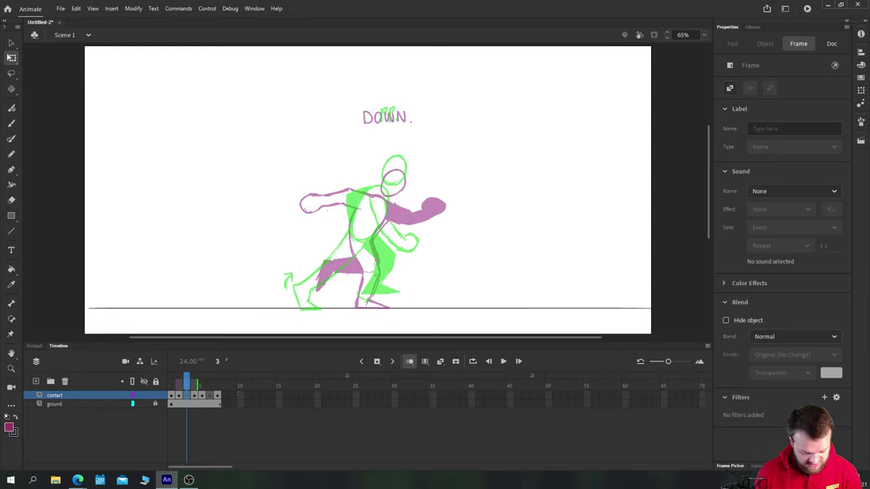
key("b")
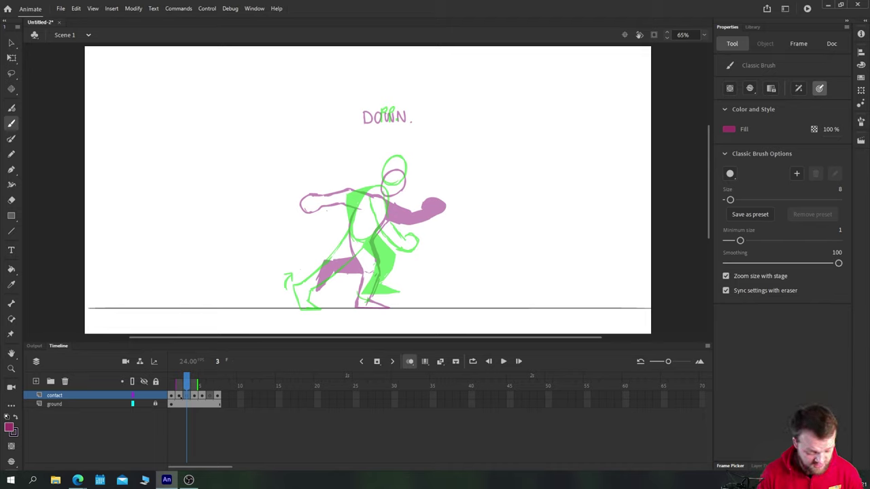
Recolour the contact pose on frame 1 and the DOWN pose on frame 2 dark grey (#666666).
left_click(171, 395)
key("ctrl+a")
left_click(9, 428)
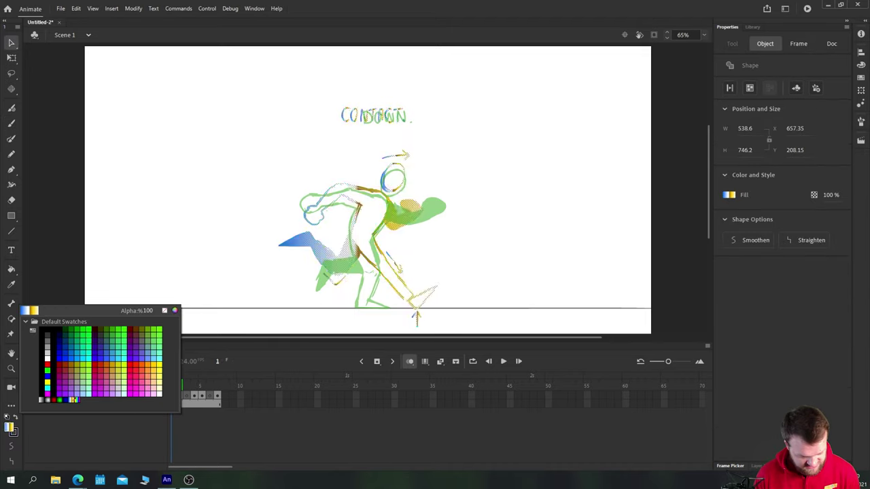
left_click(47, 341)
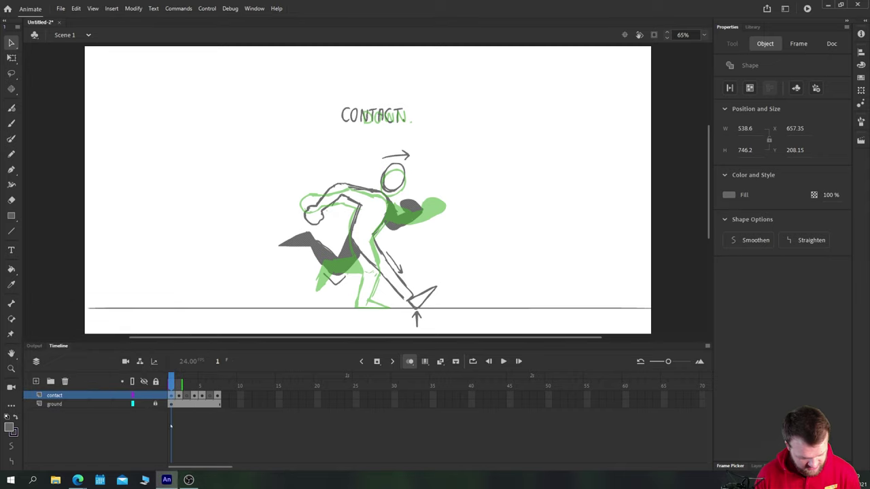
left_click(179, 395)
left_click(9, 428)
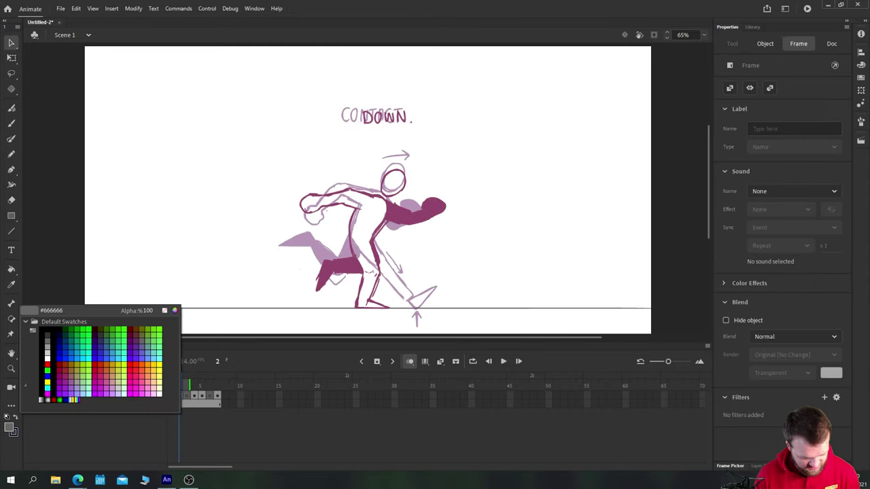
left_click(47, 341)
Recolour the PP pose on frame 4 and the UP pose on frame 5 the same dark grey.
left_click(195, 395)
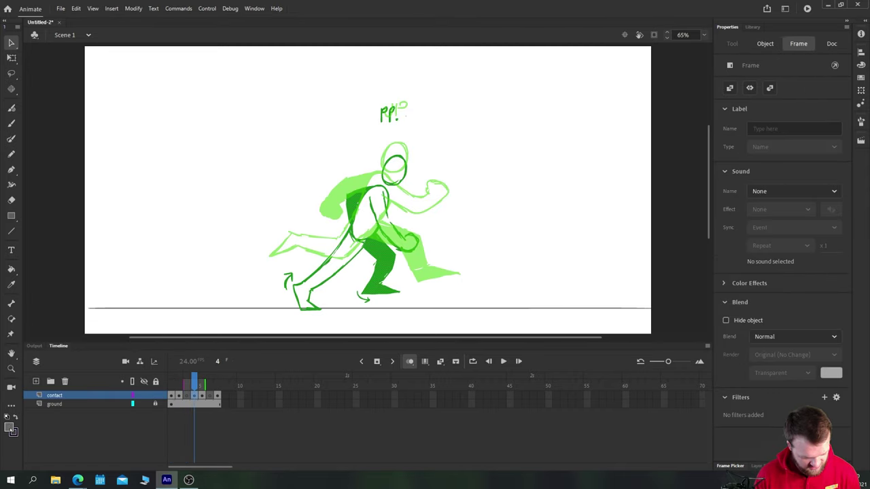
left_click(9, 427)
left_click(48, 342)
key("period")
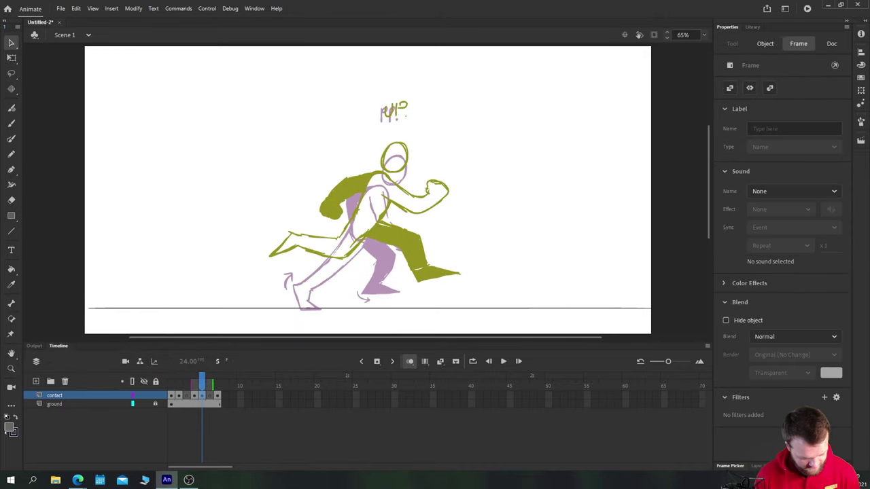
key("ctrl+a")
left_click(9, 428)
left_click(27, 333)
Recolour the second contact pose on frame 7 the same dark grey and deselect it.
key("period")
key("period")
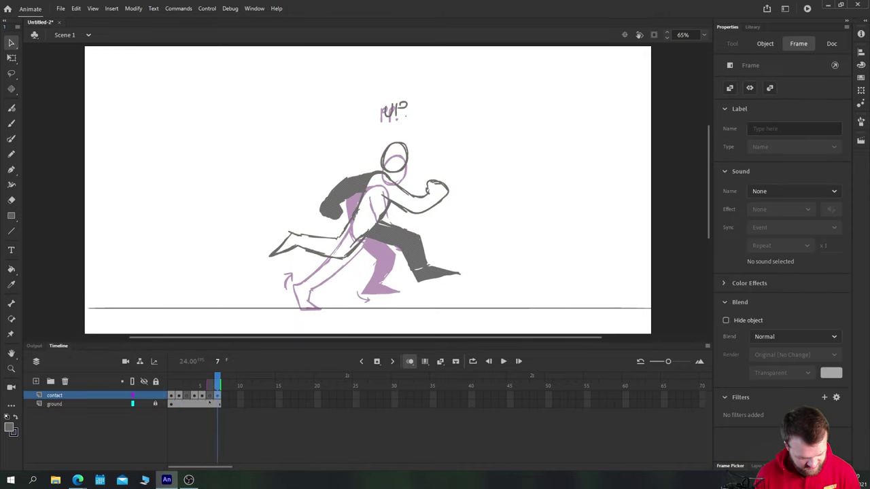
key("ctrl+a")
left_click(9, 428)
left_click(47, 338)
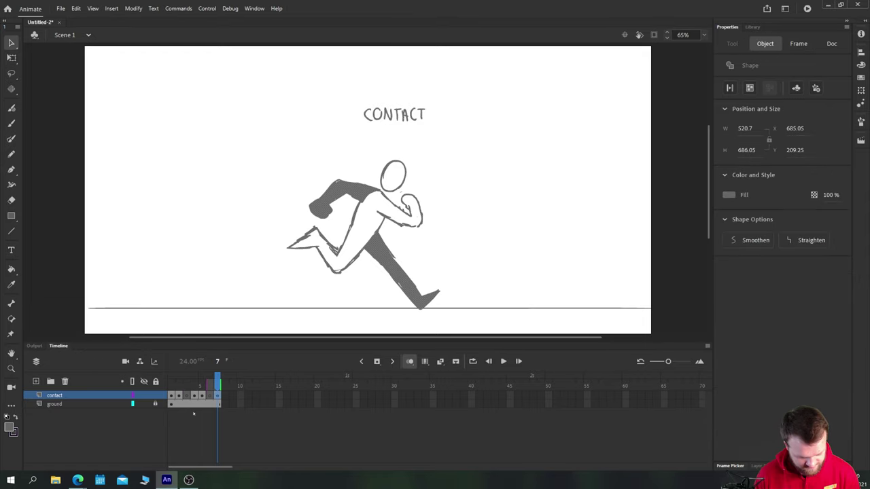
left_click(238, 453)
key("Return")
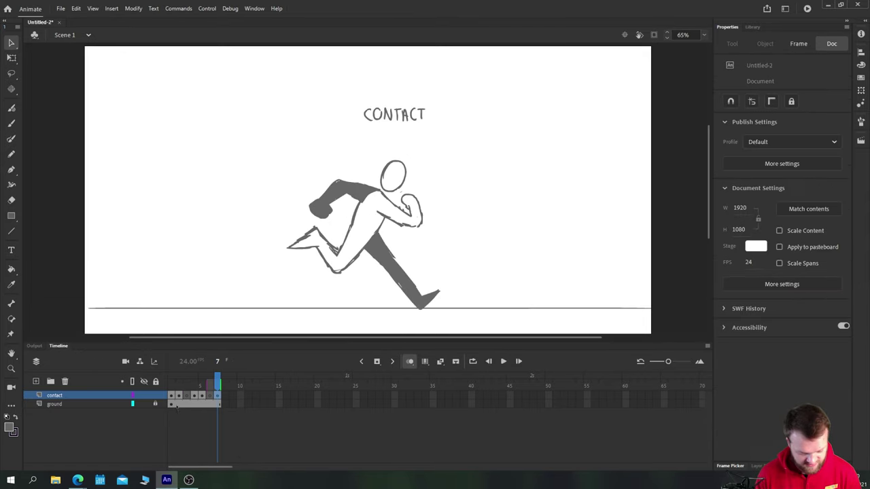
key("Return")
Hand-letter a label above the figure on frame 3 with the size 8 grey Classic Brush.
key("b")
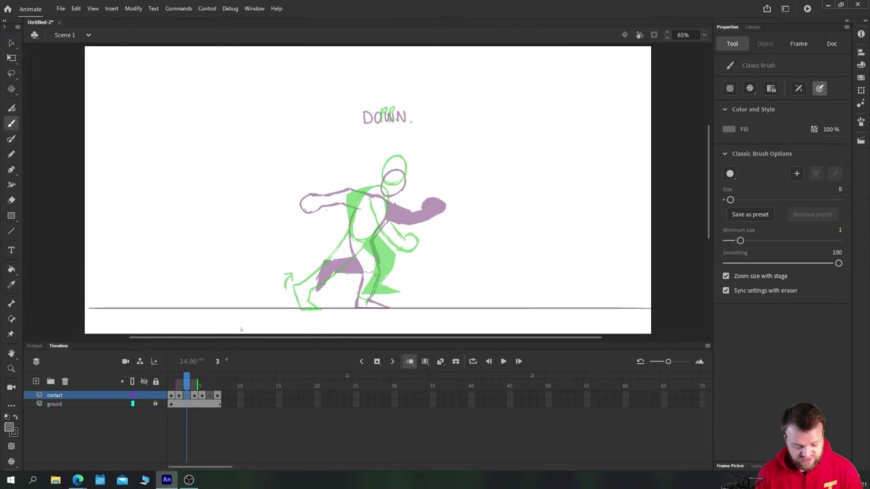
key("ctrl+equal")
mouse_move(235, 286)
left_mouse_down()
mouse_move(221, 256)
mouse_move(195, 333)
left_mouse_up()
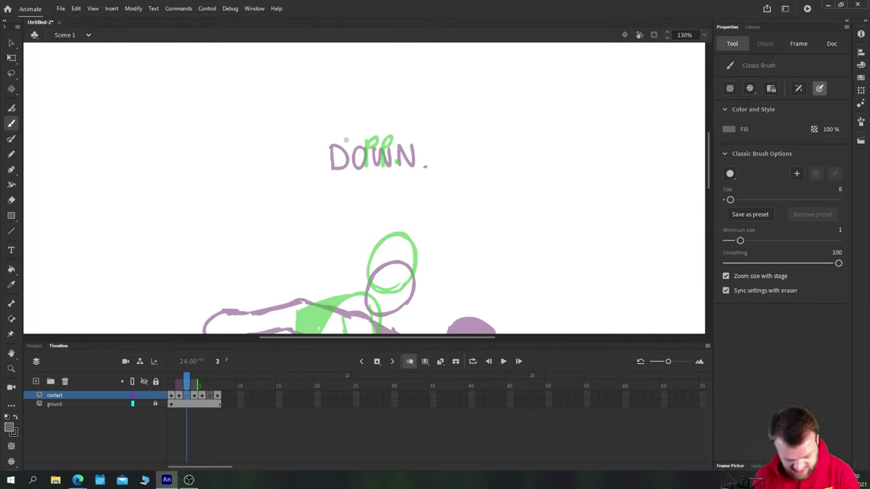
left_click_drag(345, 138, 344, 164)
mouse_move(351, 166)
left_mouse_down()
mouse_move(350, 137)
mouse_move(363, 137)
mouse_move(371, 163)
left_mouse_up()
mouse_move(378, 140)
left_mouse_down()
mouse_move(392, 141)
mouse_move(385, 164)
left_mouse_up()
mouse_move(394, 141)
left_mouse_down()
mouse_move(405, 158)
mouse_move(410, 138)
left_mouse_up()
left_click(417, 157)
left_click_drag(302, 298, 269, 159)
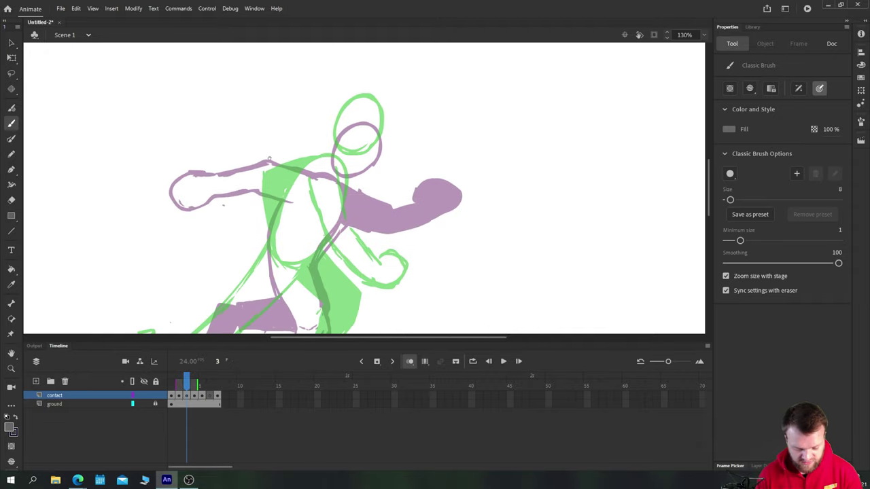
Draw the in-between's head and torso ovals on frame 3, midway between the DOWN and PP onion skins.
mouse_move(382, 140)
left_mouse_down()
mouse_move(345, 109)
mouse_move(348, 165)
mouse_move(381, 144)
mouse_move(360, 165)
mouse_move(333, 139)
mouse_move(370, 109)
left_mouse_up()
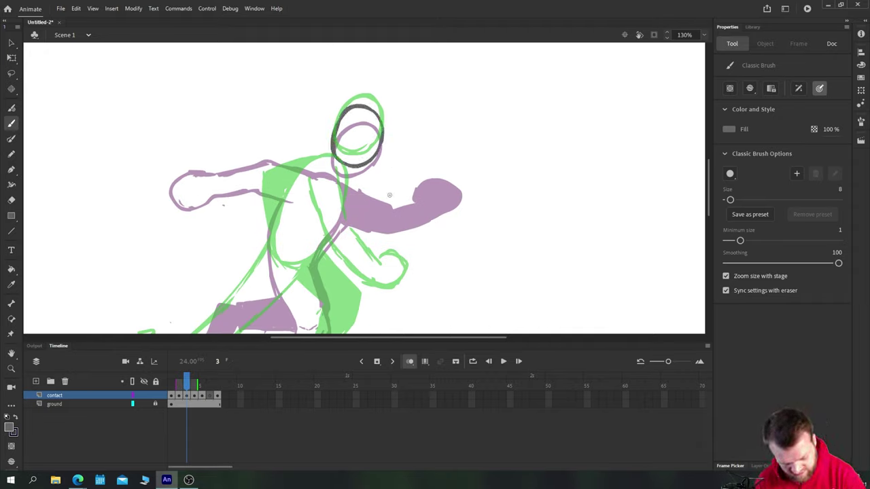
left_click_drag(174, 309, 178, 219)
left_click_drag(224, 156, 229, 197)
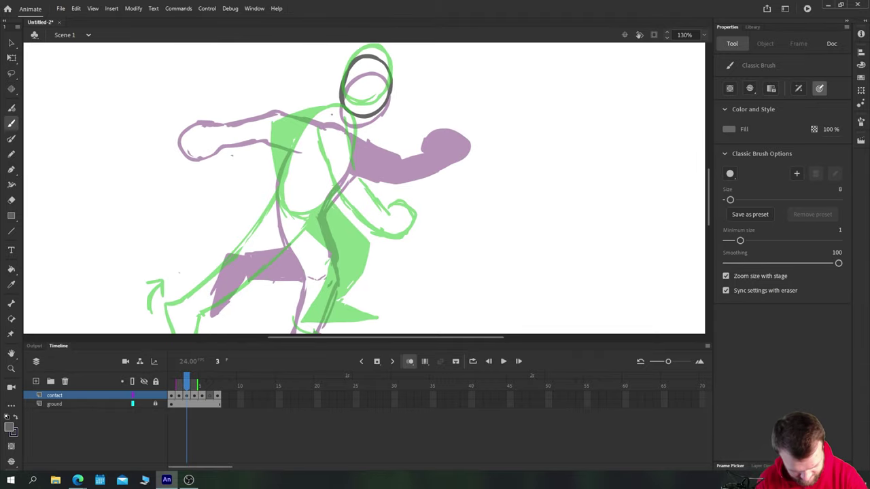
mouse_move(331, 114)
left_mouse_down()
mouse_move(314, 119)
mouse_move(282, 170)
mouse_move(283, 192)
mouse_move(317, 220)
mouse_move(350, 161)
left_mouse_up()
mouse_move(335, 195)
left_mouse_down()
mouse_move(349, 128)
mouse_move(321, 112)
left_mouse_up()
mouse_move(315, 116)
left_mouse_down()
mouse_move(352, 122)
mouse_move(318, 220)
left_mouse_up()
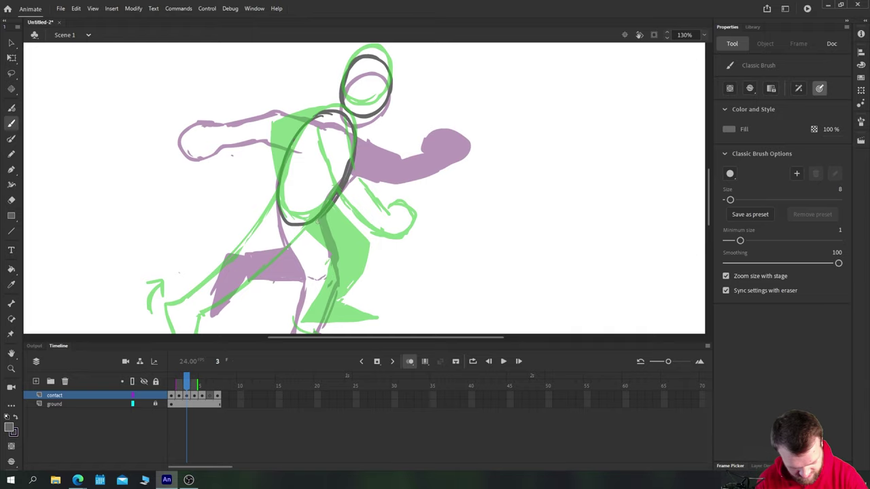
Draw the in-between's near supporting leg on frame 3, with its foot planted flat on the ground line.
scroll(152, 143, "down", 5)
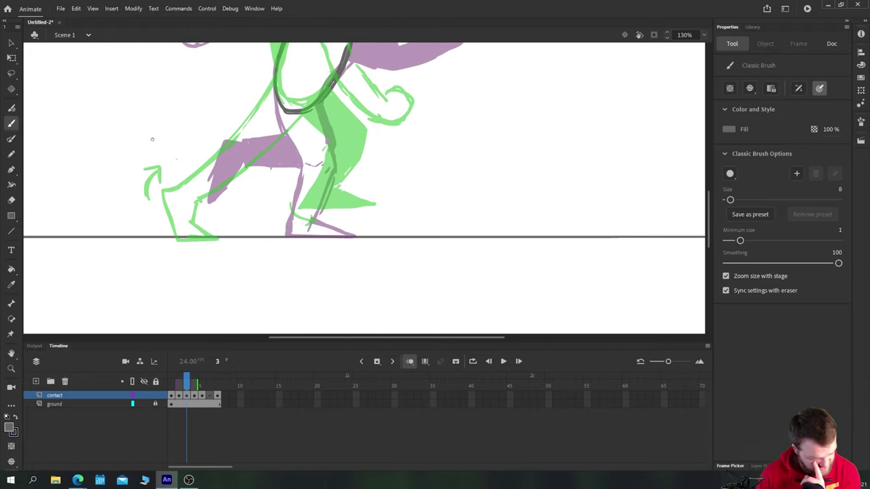
left_click_drag(152, 140, 189, 182)
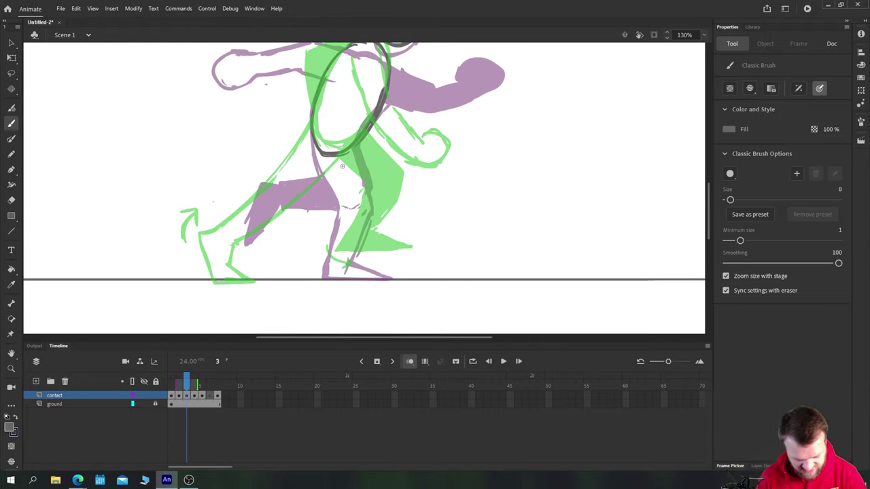
left_click_drag(354, 136, 345, 197)
left_click_drag(311, 117, 312, 197)
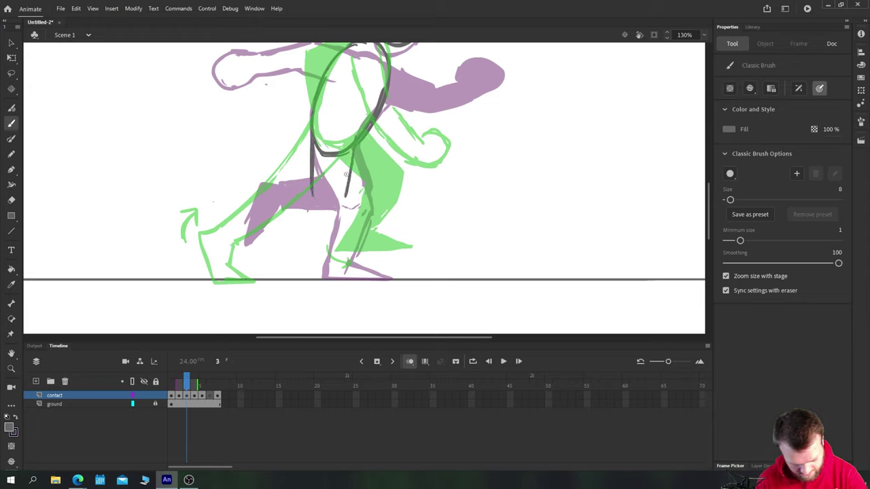
mouse_move(352, 157)
left_mouse_down()
mouse_move(303, 197)
mouse_move(287, 245)
left_mouse_up()
mouse_move(344, 198)
left_mouse_down()
mouse_move(316, 248)
mouse_move(277, 249)
mouse_move(273, 280)
mouse_move(351, 282)
mouse_move(302, 254)
left_mouse_up()
left_click_drag(201, 153, 166, 241)
scroll(166, 239, "down", 3)
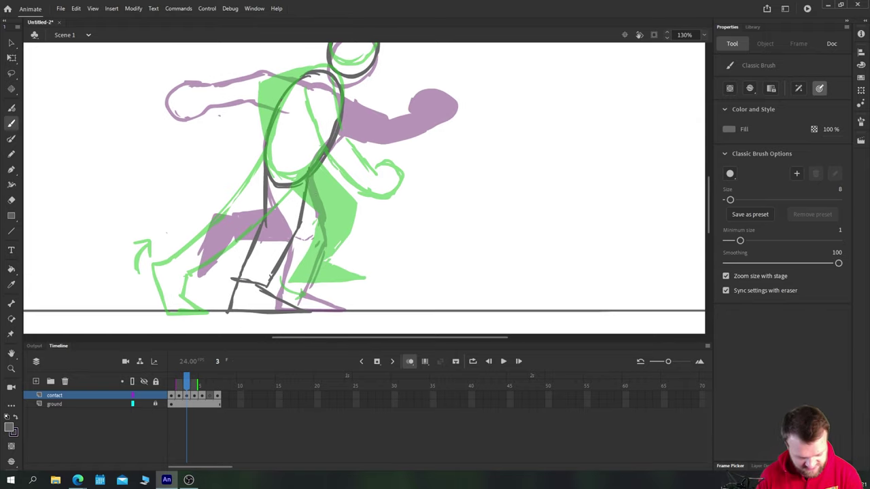
Draw the far leg's bent thigh on frame 3, fill it solid grey and add the lower leg behind the supporting leg.
left_click_drag(315, 169, 335, 213)
mouse_move(318, 173)
left_mouse_down()
mouse_move(340, 220)
mouse_move(334, 233)
mouse_move(293, 240)
left_mouse_up()
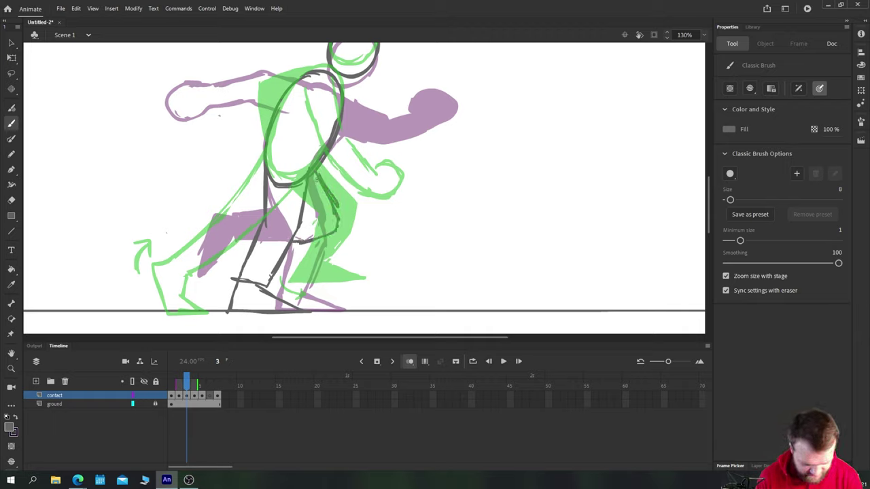
key("k")
left_click(306, 235)
key("b")
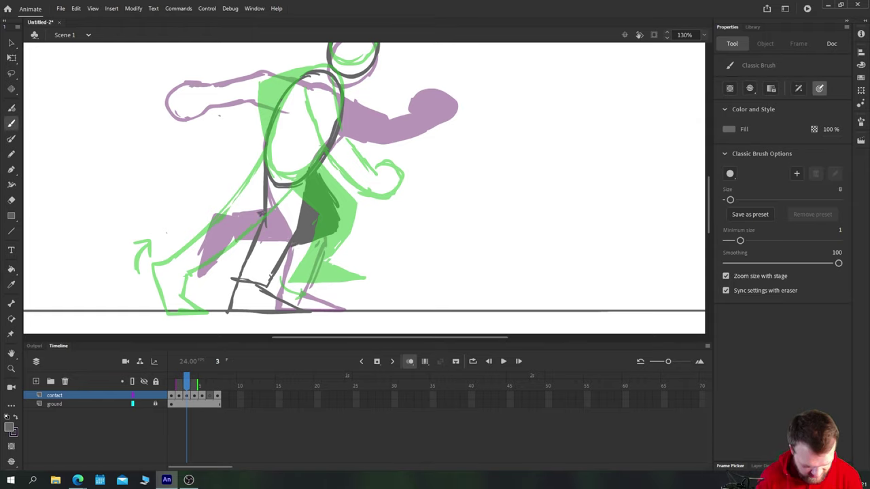
mouse_move(264, 217)
left_mouse_down()
mouse_move(245, 232)
mouse_move(280, 270)
left_mouse_up()
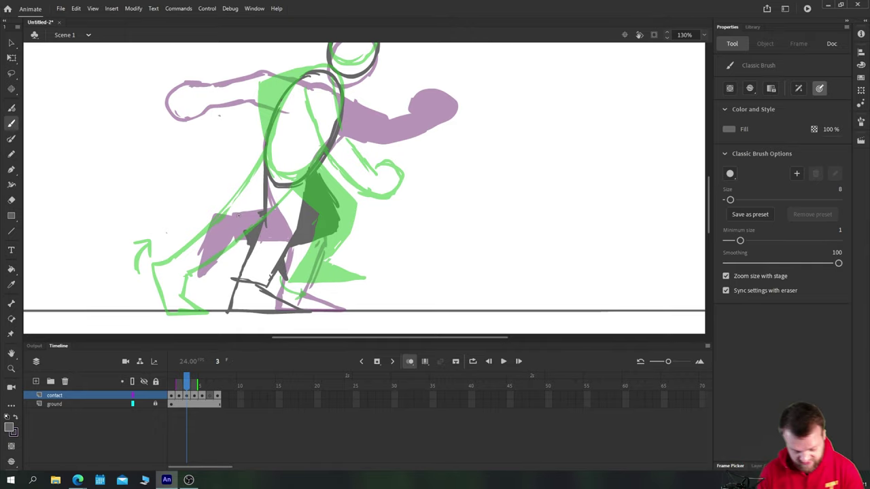
Flip through frames 2 to 4 to study how the arms swing between the DOWN and PP poses.
left_click_drag(194, 171, 178, 225)
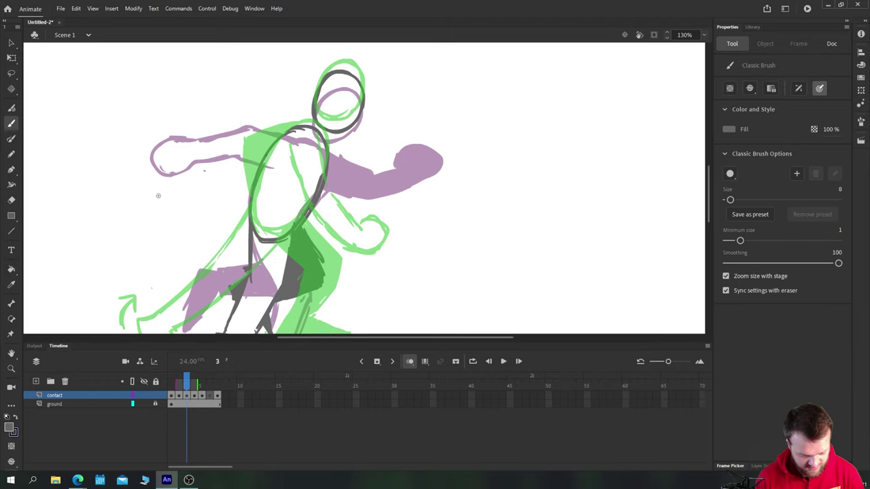
key("comma")
key("period")
key("period")
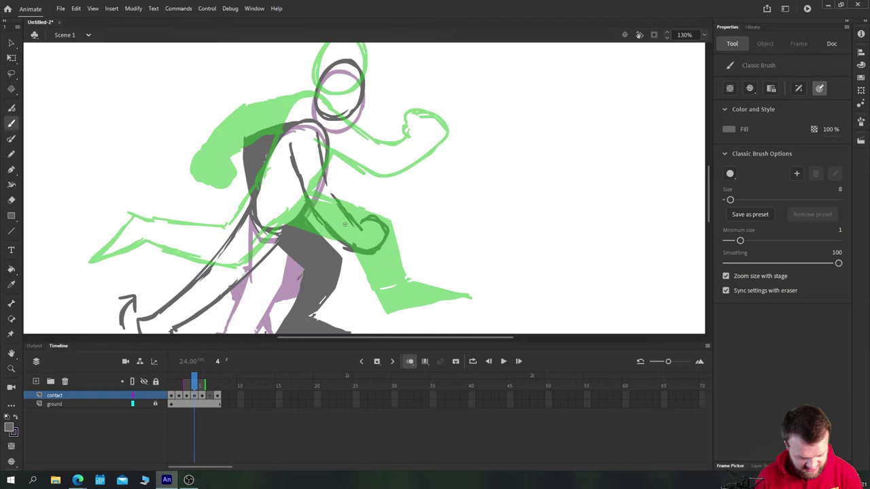
key("comma")
key("comma")
key("period")
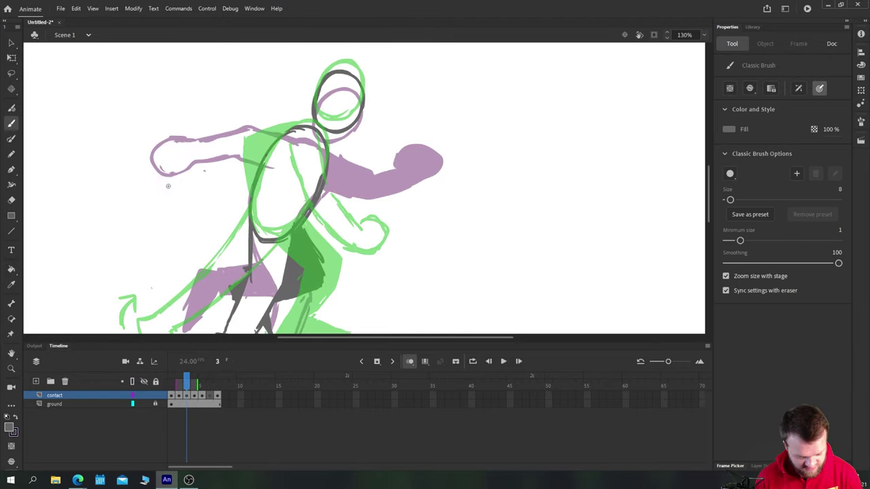
key("comma")
key("period")
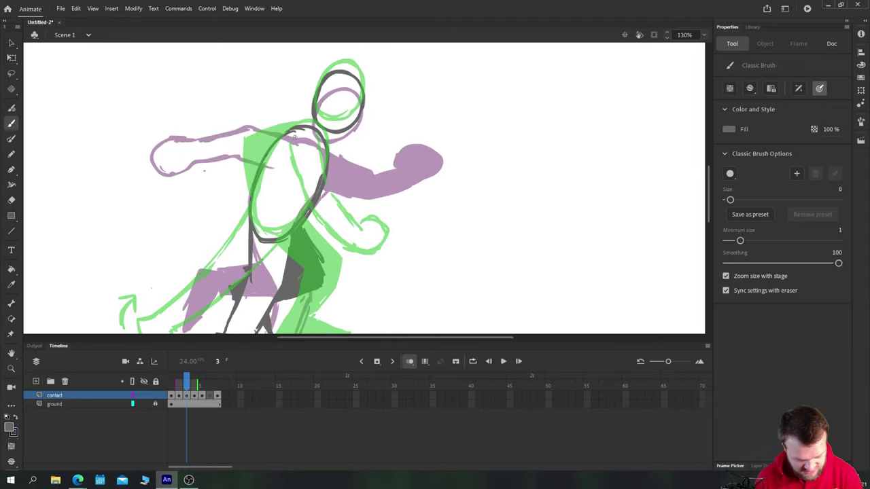
Draw the in-between's near arm on frame 3, hanging down over the torso with the fist beside the hip.
mouse_move(310, 154)
left_mouse_down()
mouse_move(276, 190)
mouse_move(242, 195)
mouse_move(241, 203)
mouse_move(271, 208)
mouse_move(236, 216)
left_mouse_up()
left_click_drag(279, 189, 253, 254)
mouse_move(240, 213)
left_mouse_down()
mouse_move(234, 230)
mouse_move(246, 251)
left_mouse_up()
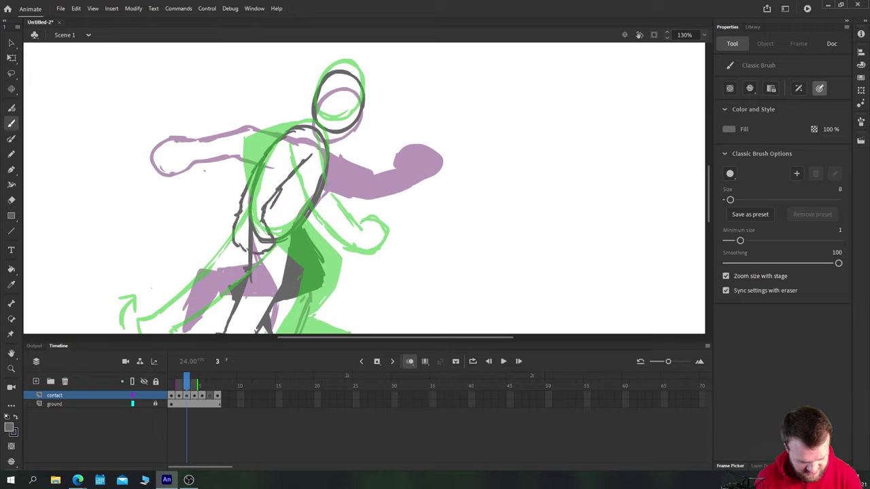
Delete the torso outline that overlaps the near arm on frame 3 and redraw the arm's outer edge as a clean line.
key("l")
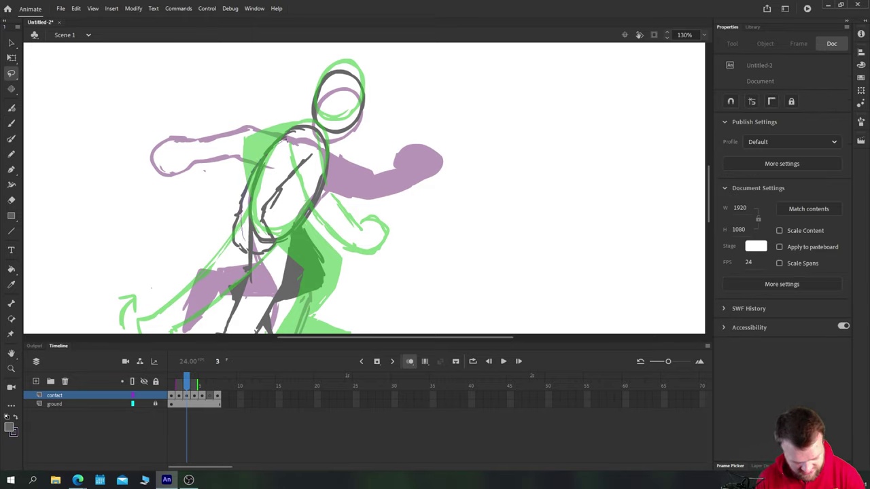
left_click_drag(286, 139, 267, 190)
key("Delete")
key("b")
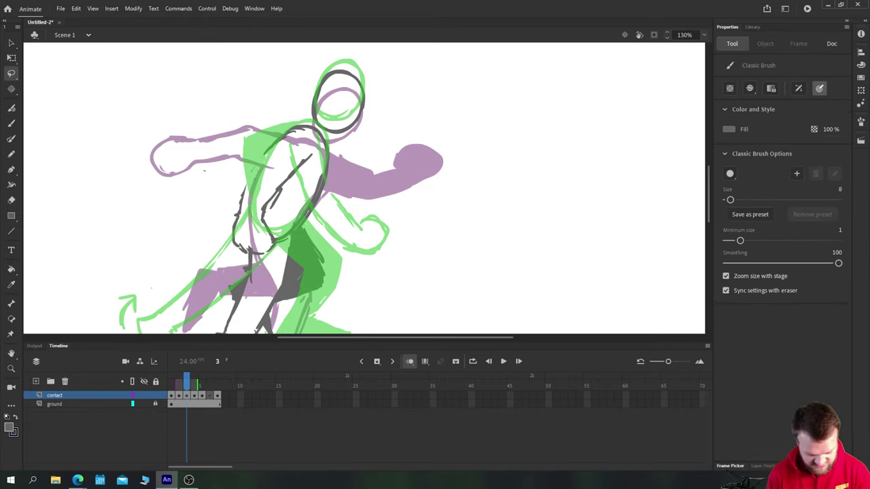
left_click_drag(266, 154, 235, 214)
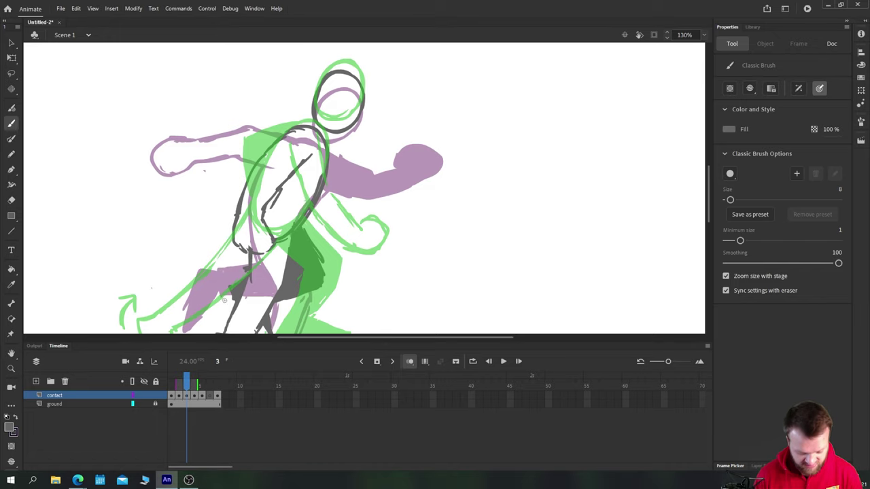
Draw the in-between's far arm with its fist in front of the torso on frame 3 and fill it solid grey.
key(".")
key(".")
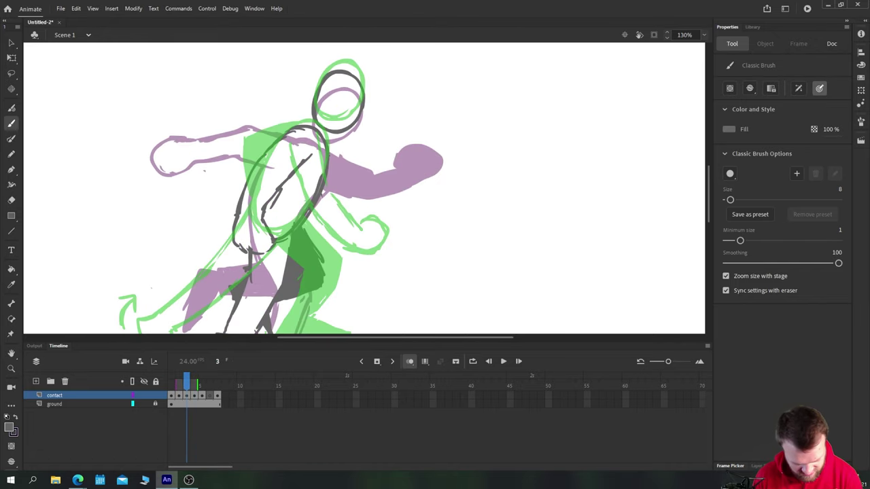
mouse_move(321, 192)
left_mouse_down()
mouse_move(337, 215)
mouse_move(321, 230)
mouse_move(341, 222)
mouse_move(350, 249)
mouse_move(335, 250)
mouse_move(359, 240)
left_mouse_up()
key("k")
left_click(332, 226)
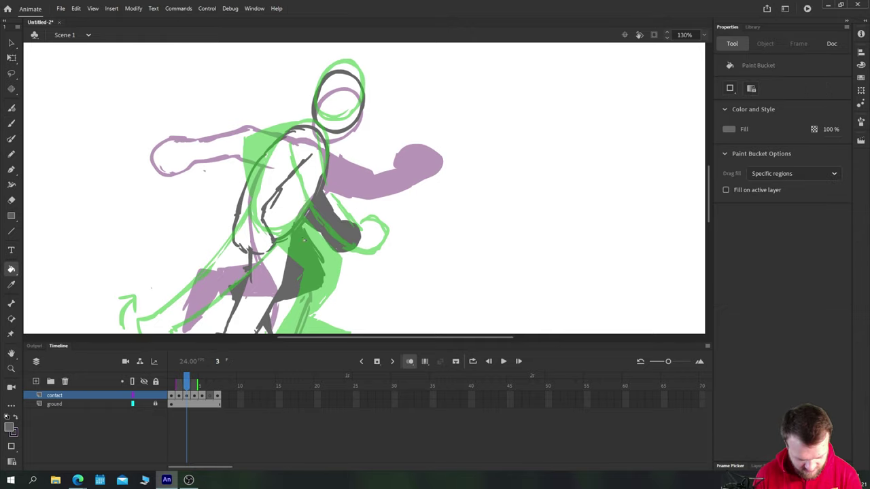
key("b")
Turn off onion skinning, flip between frames 2 and 3, and play the animation to check the finished in-between.
key("ctrl+minus")
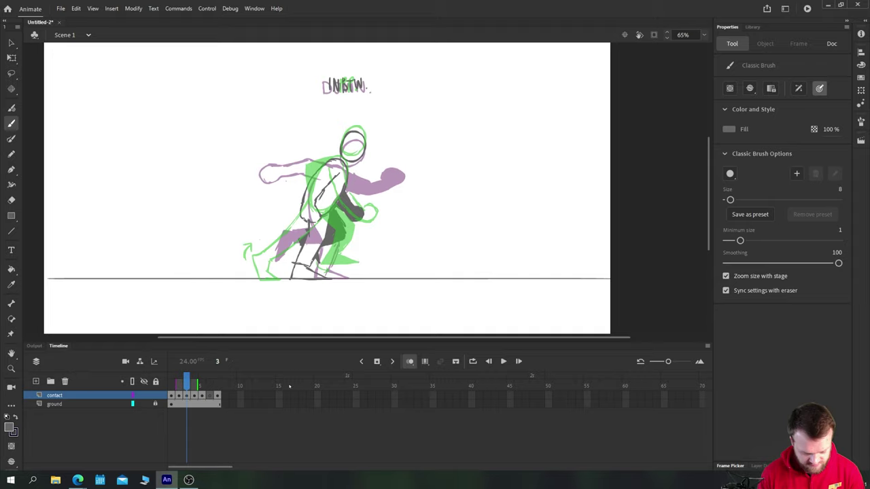
left_click(410, 361)
key("comma")
key("period")
key("comma")
key("period")
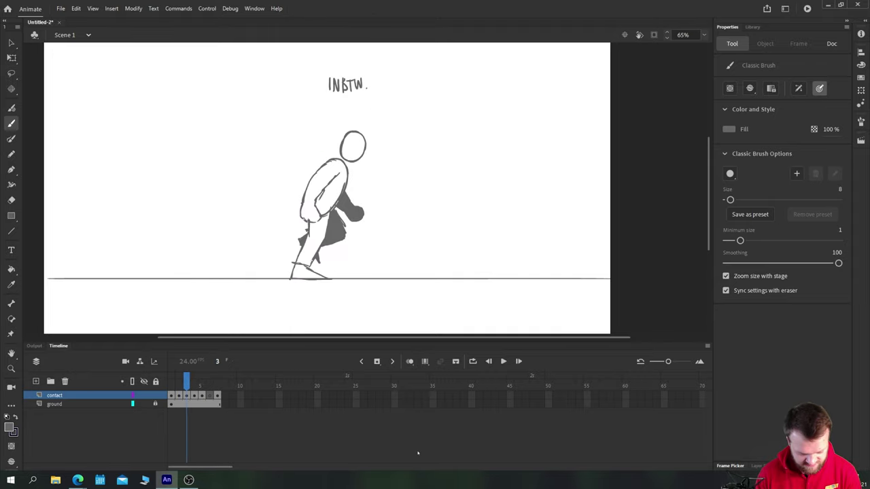
key("Return")
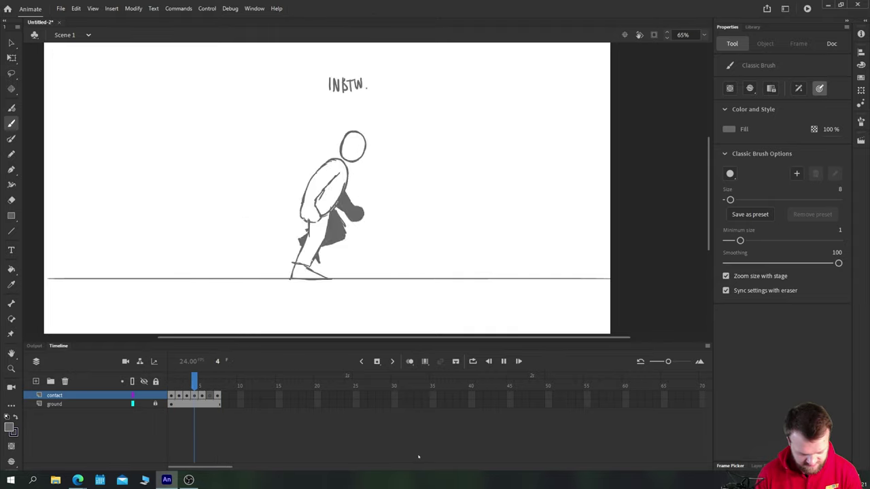
key("Return")
Turn on onion skinning at the empty frame 6 and letter "INBTW." above the UP and CONTACT poses.
key("comma")
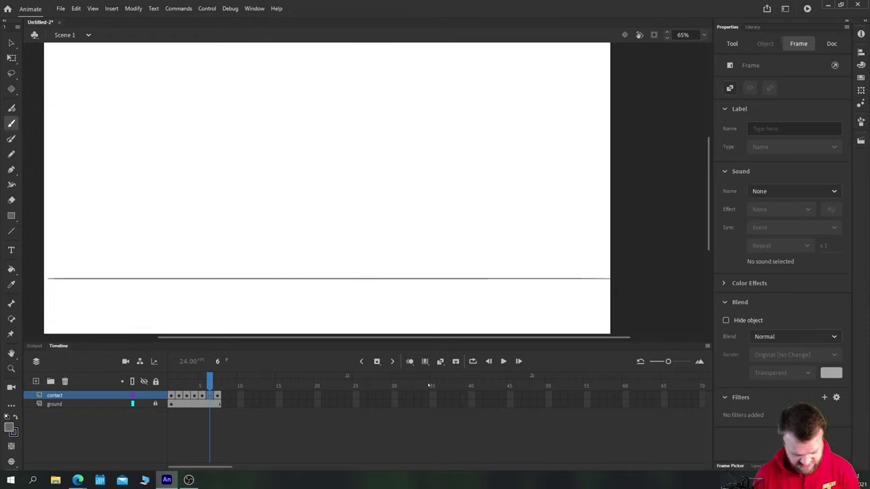
left_click(409, 361)
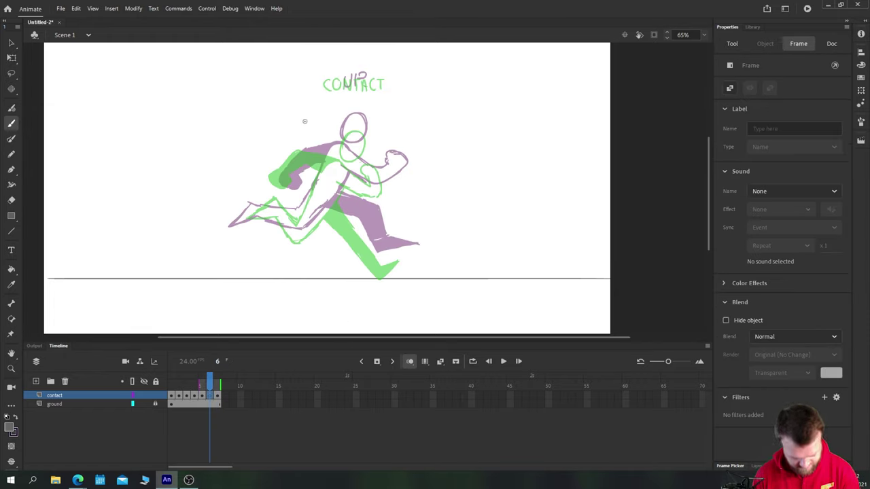
key("b")
left_click_drag(349, 78, 349, 88)
left_click_drag(348, 78, 349, 88)
mouse_move(353, 78)
left_mouse_down()
mouse_move(361, 78)
mouse_move(357, 87)
left_mouse_up()
left_click_drag(362, 86, 369, 79)
left_click(373, 86)
Draw the in-between's head and torso ovals on frame 6, midway between the UP and CONTACT onion skins.
key("ctrl+equal")
key("ctrl+equal")
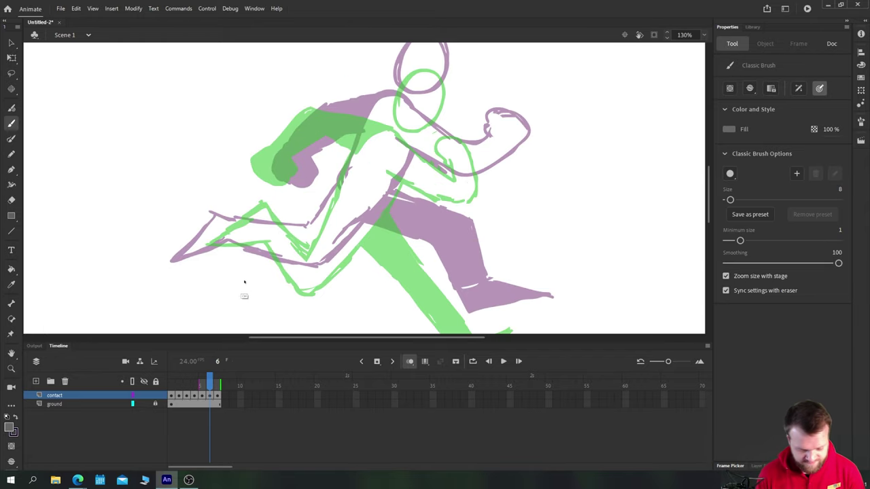
left_click_drag(469, 61, 393, 311)
mouse_move(427, 232)
left_mouse_down()
mouse_move(445, 176)
mouse_move(438, 139)
mouse_move(348, 163)
mouse_move(404, 260)
mouse_move(446, 196)
left_mouse_up()
mouse_move(445, 195)
left_mouse_down()
mouse_move(424, 241)
mouse_move(343, 224)
left_mouse_up()
key("ctrl+minus")
mouse_move(210, 269)
left_mouse_down()
mouse_move(181, 116)
mouse_move(209, 180)
left_mouse_up()
mouse_move(330, 104)
left_mouse_down()
mouse_move(281, 182)
mouse_move(276, 212)
mouse_move(292, 229)
mouse_move(325, 205)
mouse_move(354, 144)
mouse_move(355, 121)
mouse_move(324, 105)
left_mouse_up()
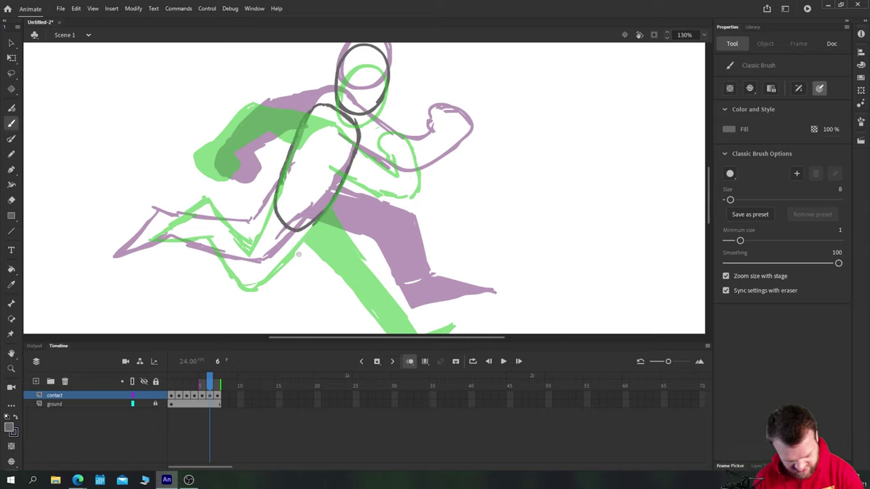
Draw the far leg reaching forward on frame 6, with its foot just above the ground line, and fill it solid grey.
scroll(204, 256, "down", 3)
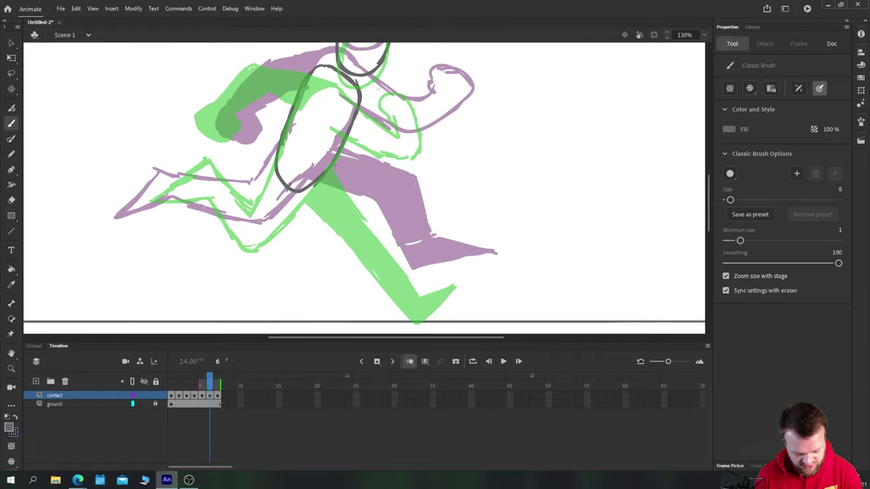
left_click_drag(336, 157, 410, 267)
mouse_move(308, 188)
left_mouse_down()
mouse_move(354, 225)
mouse_move(397, 283)
left_mouse_up()
mouse_move(402, 254)
left_mouse_down()
mouse_move(413, 272)
mouse_move(409, 296)
mouse_move(445, 277)
mouse_move(413, 272)
left_mouse_up()
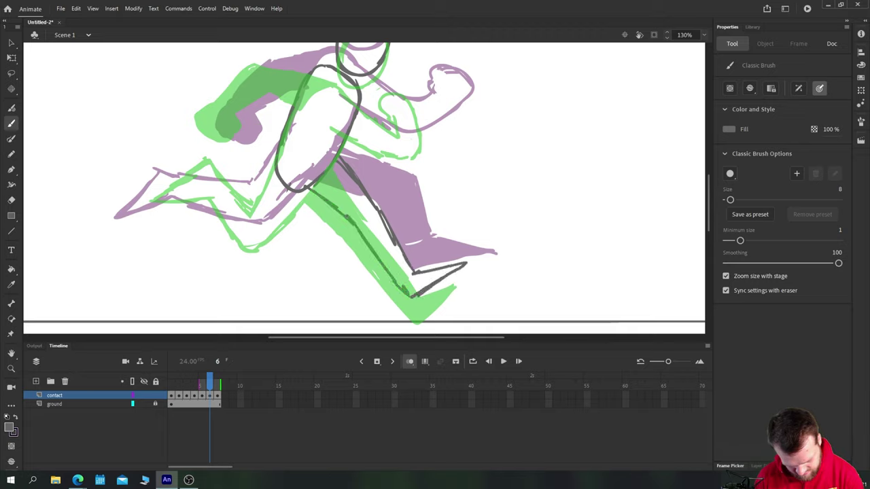
key("k")
left_click(396, 255)
key("b")
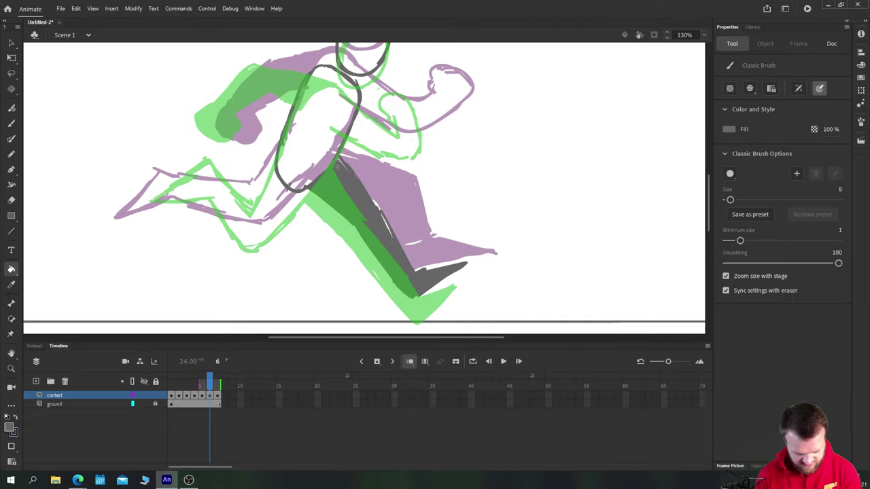
Draw the near leg trailing bent behind the body on frame 6 and delete the torso outline where the thigh joins.
left_click_drag(342, 163, 392, 196)
left_click_drag(230, 255, 243, 253)
mouse_move(365, 223)
left_mouse_down()
mouse_move(331, 264)
mouse_move(285, 260)
mouse_move(282, 251)
left_mouse_up()
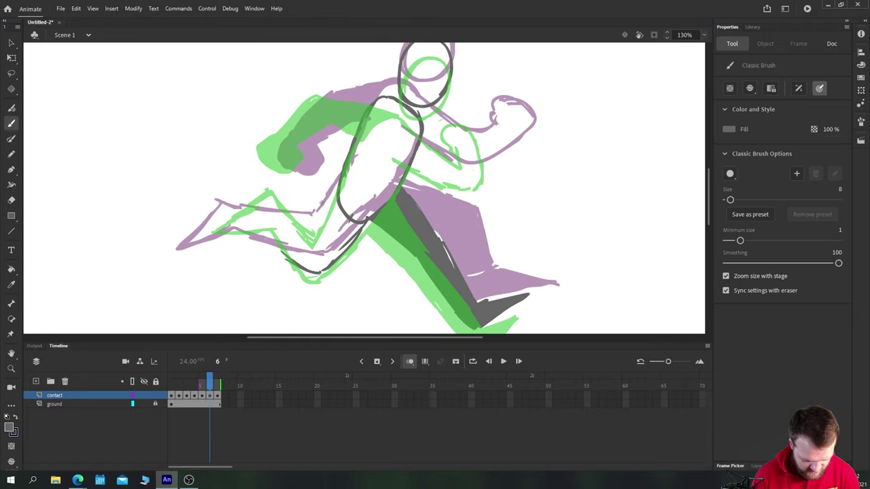
mouse_move(336, 190)
left_mouse_down()
mouse_move(314, 224)
mouse_move(250, 202)
mouse_move(203, 241)
mouse_move(254, 231)
left_mouse_up()
left_click_drag(254, 232, 317, 271)
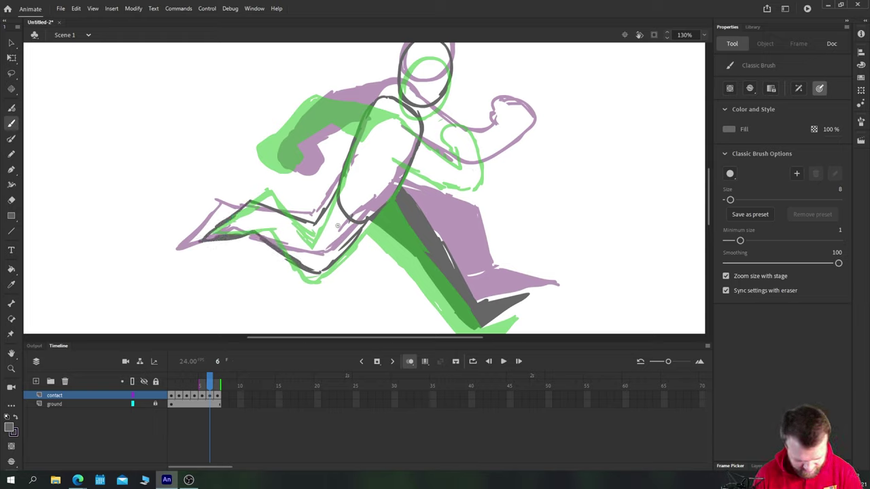
key("l")
mouse_move(372, 207)
left_mouse_down()
mouse_move(329, 216)
mouse_move(320, 256)
left_mouse_up()
key("Delete")
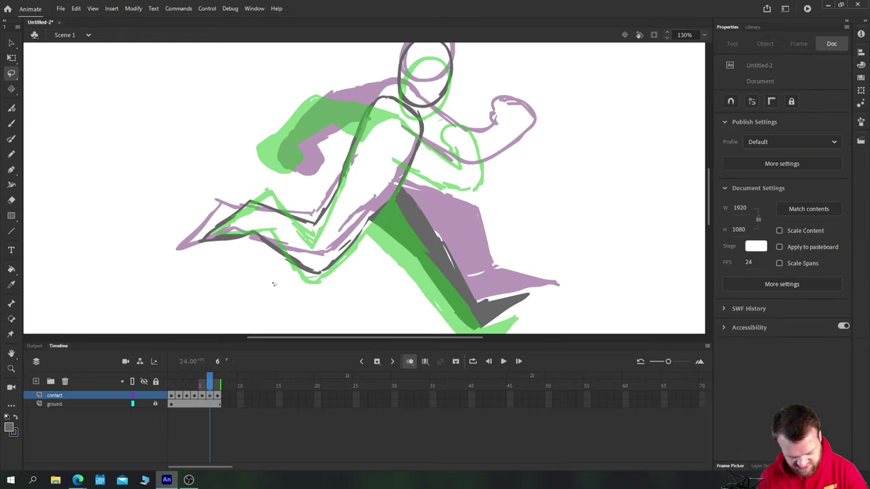
Draw the near arm bent forward with a raised fist on frame 6 and delete the torso line crossing the arm.
key("b")
left_click_drag(237, 197, 228, 243)
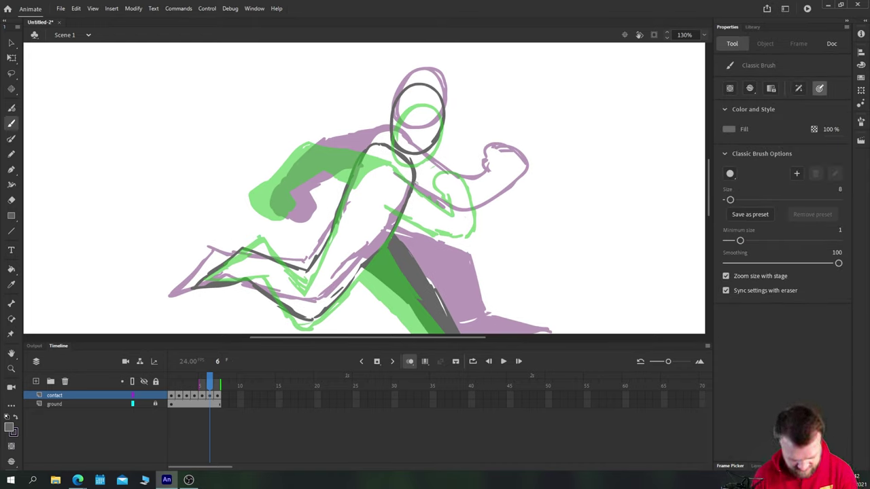
left_click_drag(416, 168, 440, 189)
mouse_move(389, 195)
left_mouse_down()
mouse_move(446, 228)
mouse_move(466, 220)
mouse_move(484, 185)
mouse_move(465, 151)
mouse_move(458, 178)
mouse_move(435, 188)
left_mouse_up()
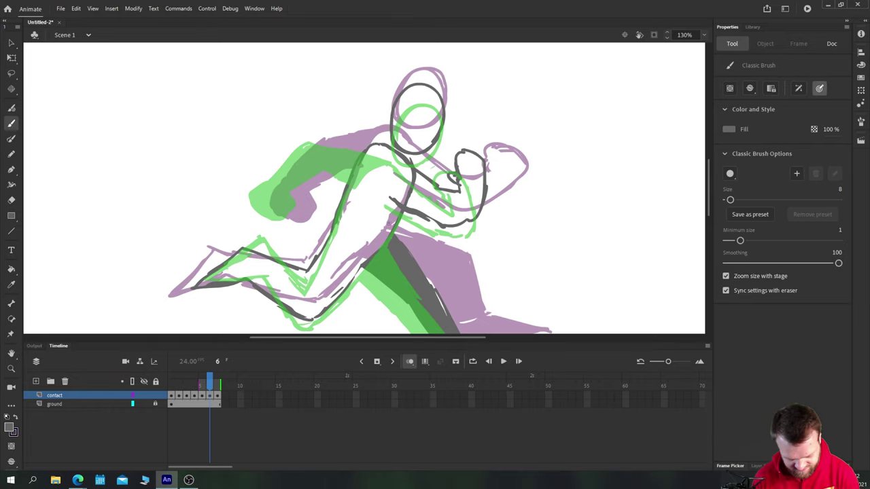
key("l")
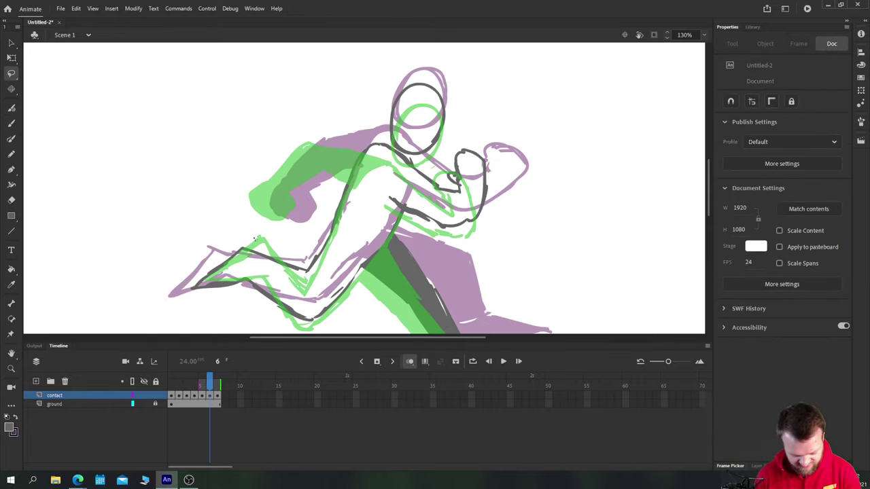
Draw the far arm swinging back behind the torso on frame 6 and fill it solid grey.
key("b")
scroll(394, 133, "left", 3)
mouse_move(428, 145)
left_mouse_down()
mouse_move(382, 142)
mouse_move(337, 172)
left_mouse_up()
mouse_move(406, 174)
left_mouse_down()
mouse_move(349, 196)
mouse_move(330, 181)
mouse_move(319, 193)
mouse_move(336, 223)
mouse_move(360, 216)
mouse_move(354, 195)
left_mouse_up()
mouse_move(428, 141)
left_mouse_down()
mouse_move(377, 143)
mouse_move(341, 173)
left_mouse_up()
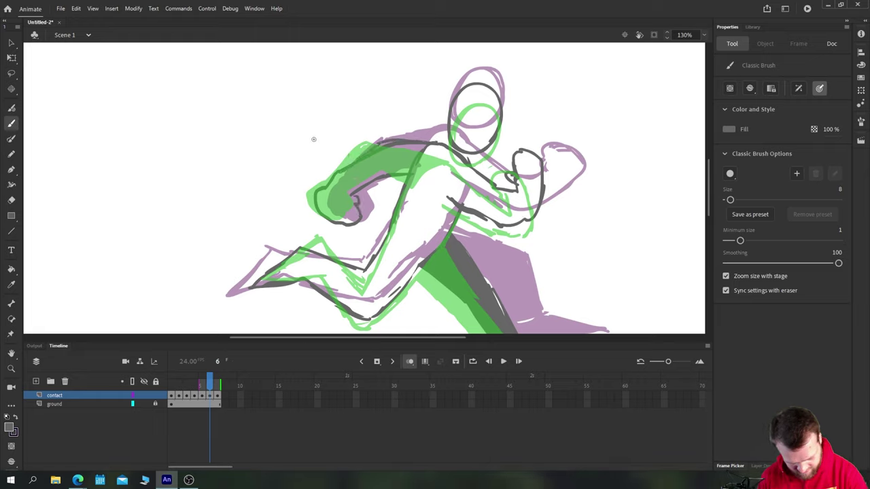
key("k")
left_click(324, 225)
key("b")
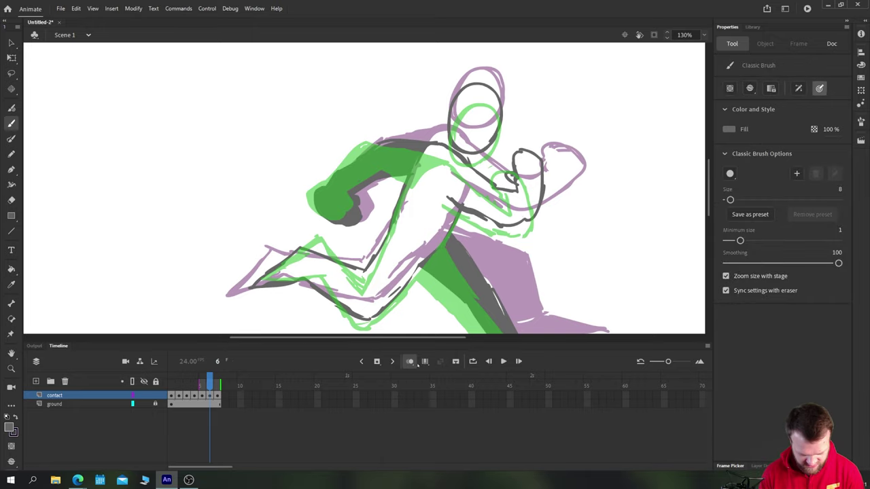
Turn off onion skinning and loop playback over frames 1 to 7 to review the run.
left_click(410, 362)
key("ctrl+minus")
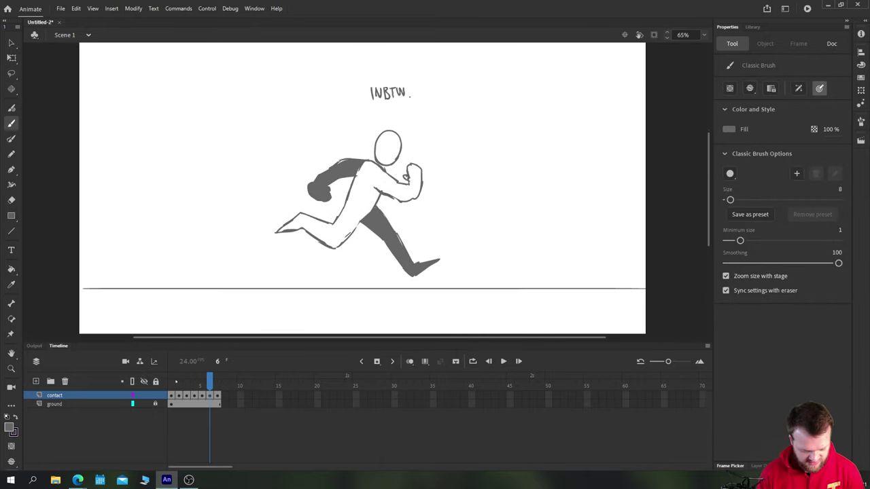
left_click(473, 361)
left_click_drag(193, 376, 170, 375)
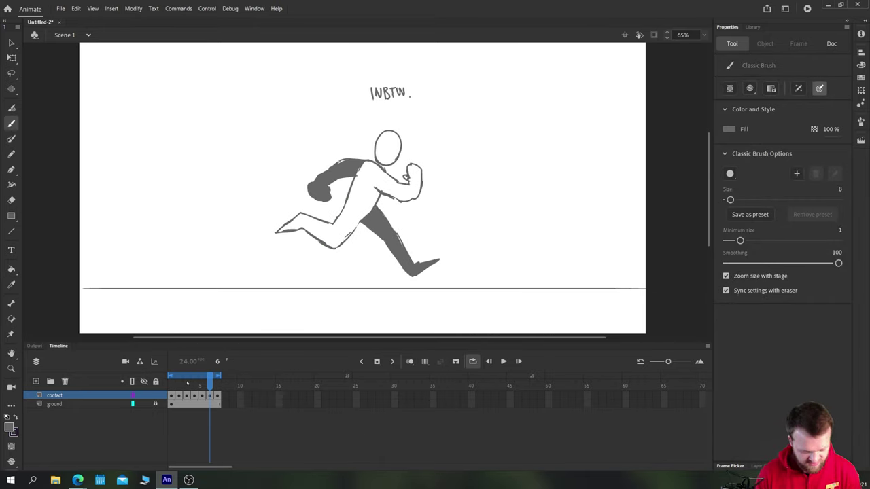
key("Return")
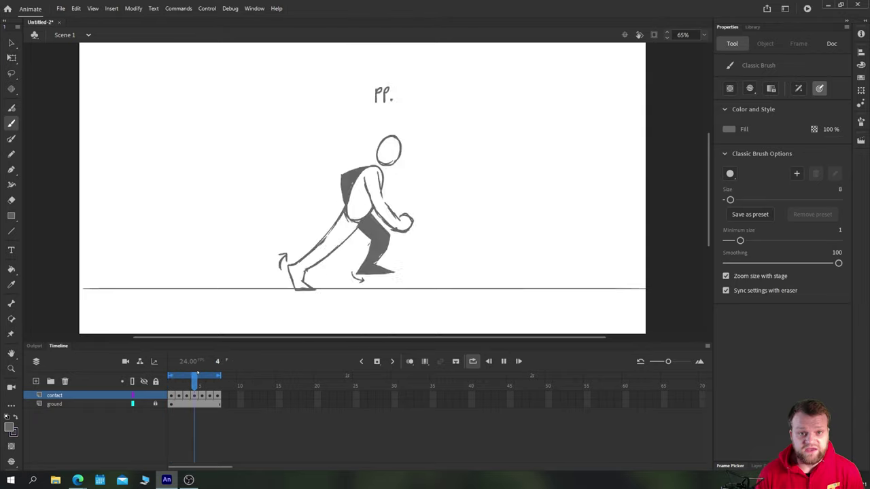
key("Return")
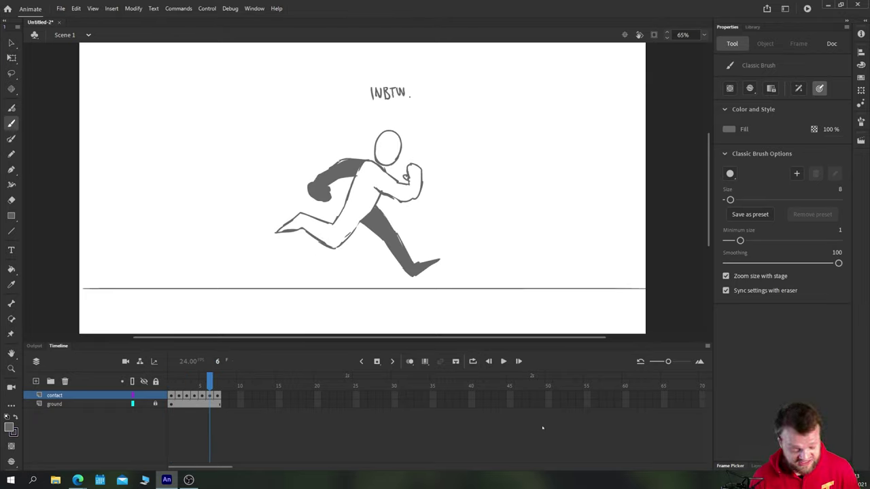
Duplicate the seven keyframes of the contact layer to start at frame 14, and compare the contact poses on frames 7 and 14.
left_click(217, 397)
mouse_move(171, 396)
left_mouse_down()
mouse_move(218, 396)
mouse_move(276, 448)
left_mouse_up()
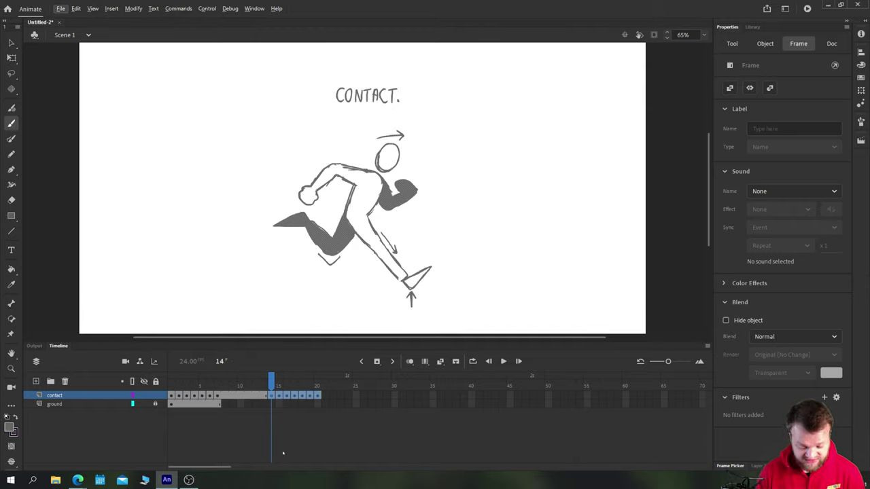
left_click(219, 400)
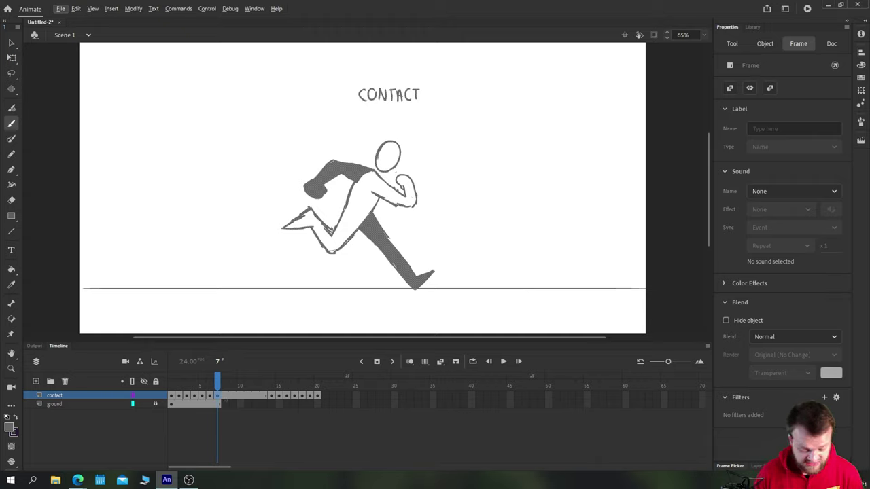
left_click(271, 396)
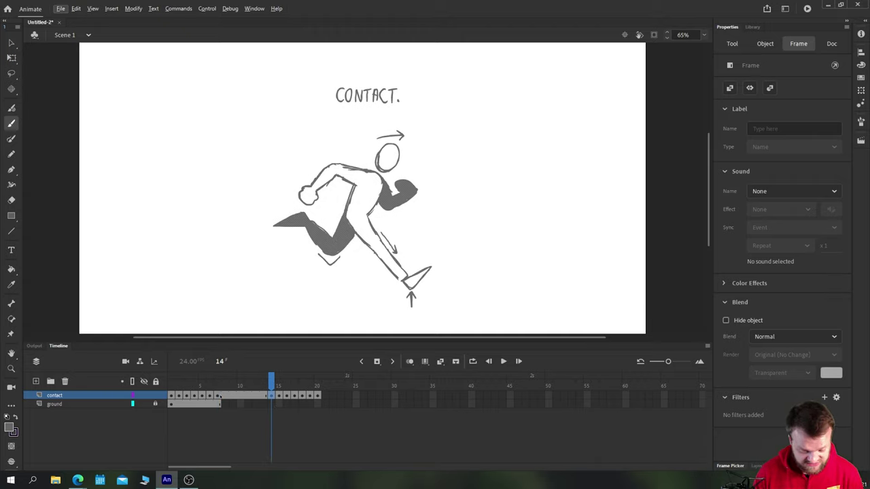
left_click(219, 396)
left_click(271, 395)
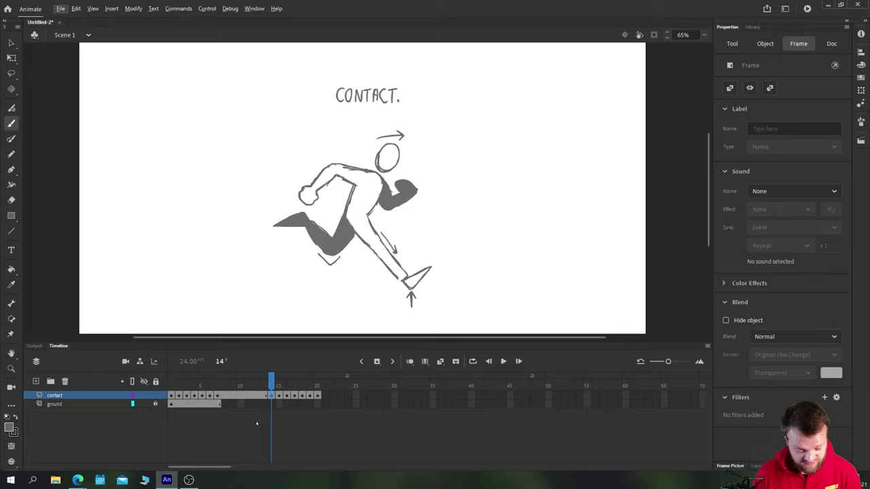
Move the copied keyframes on frames 15 to 20 to start at frame 8, remove the leftover frames from 14 onward, and return to frame 1.
left_click_drag(316, 396, 277, 405)
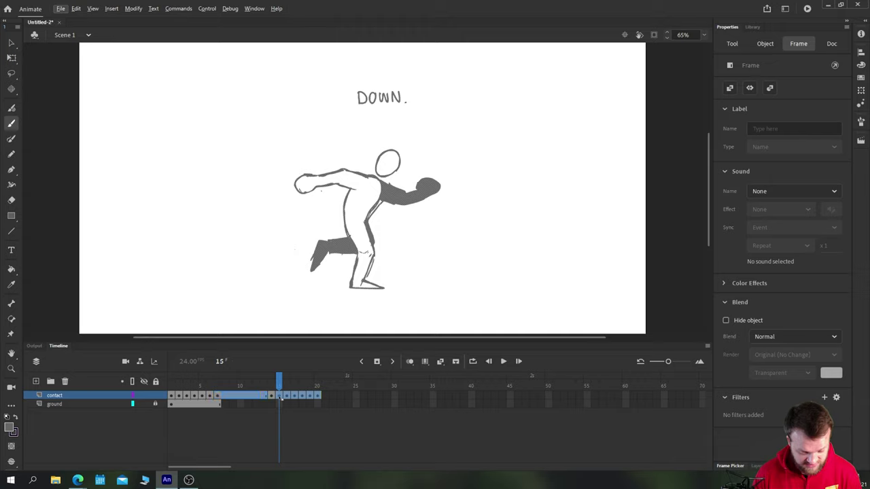
left_click_drag(281, 398, 340, 397)
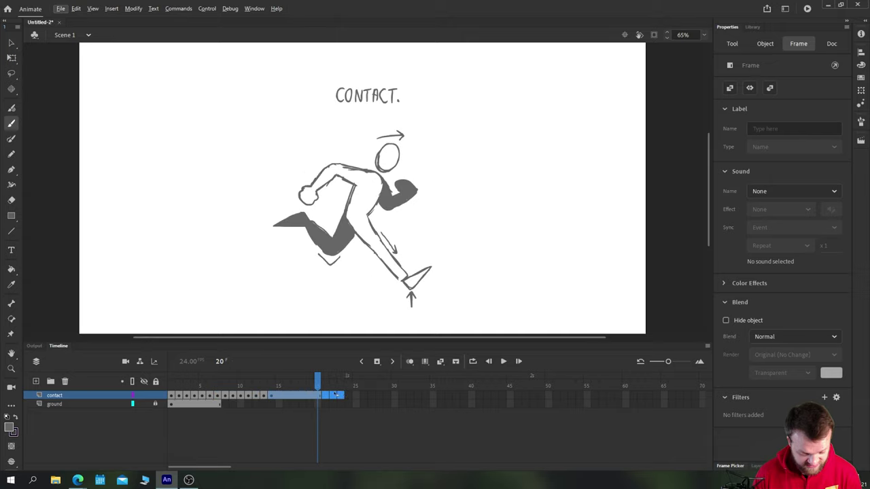
right_click(286, 396)
left_click(312, 181)
left_click(171, 395)
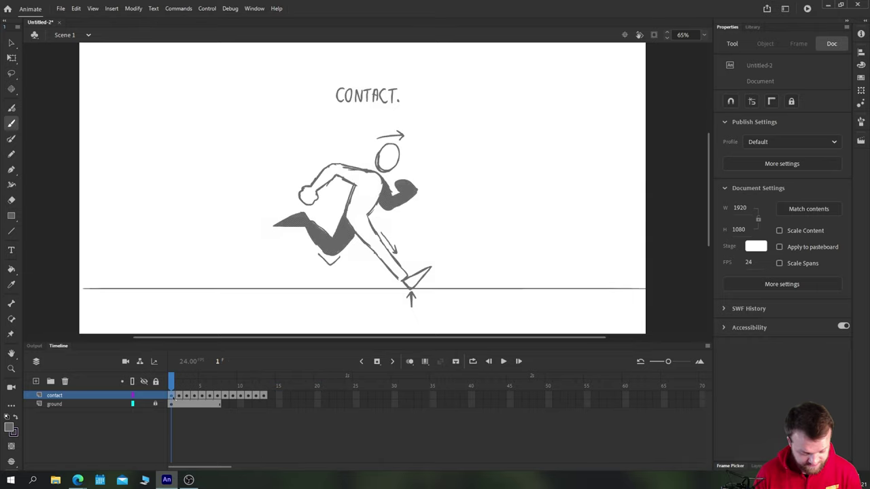
Play the run animation and compare the contact pose on frame 7 with the down pose on frame 8.
key("Return")
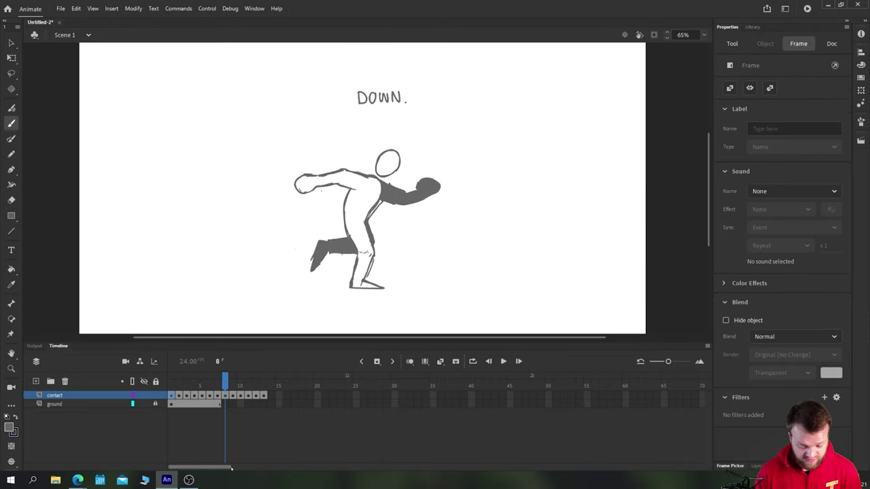
key("Return")
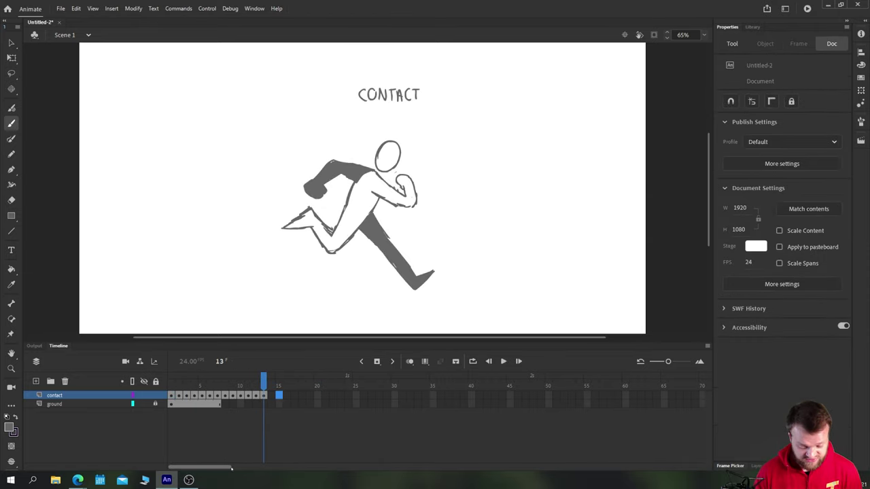
key("Return")
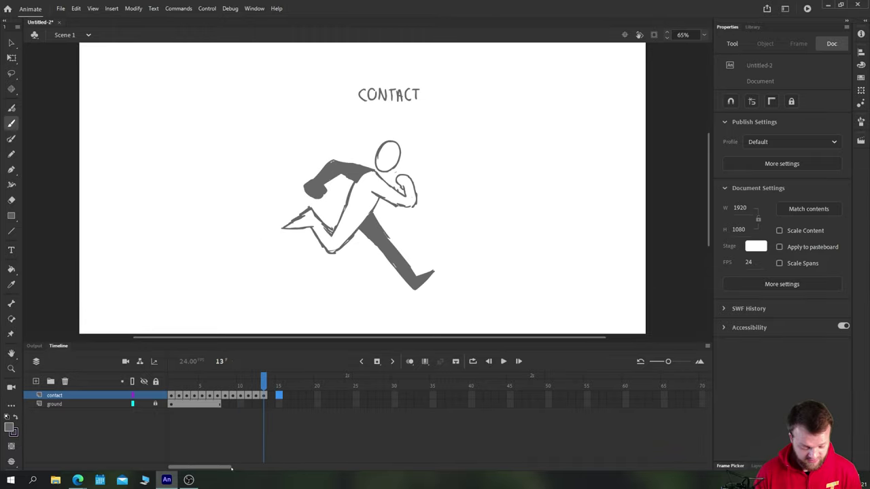
left_click(218, 396)
key("period")
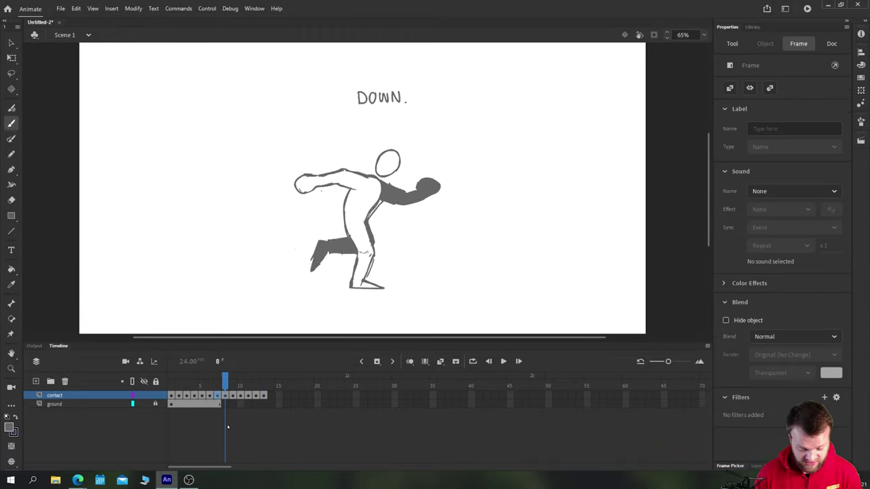
key("comma")
key("period")
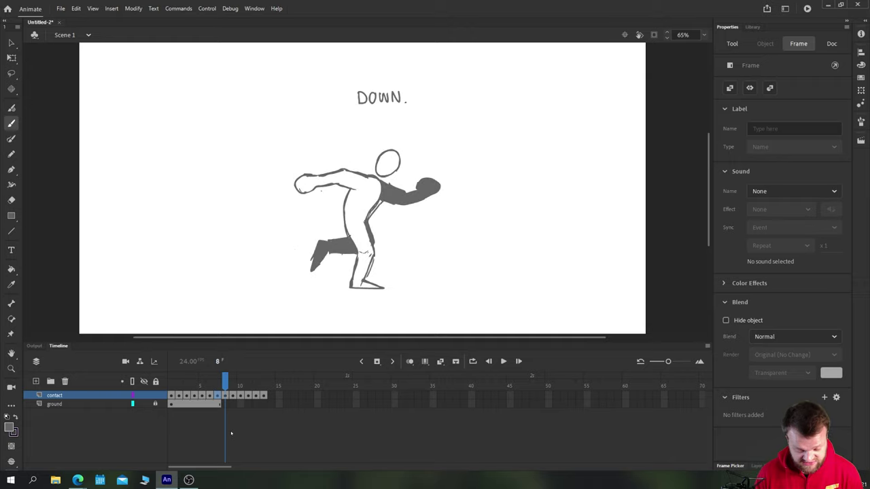
Outline the raised leg's thigh on frame 8, clear that leg's grey fill and fill the standing leg solid grey.
key("b")
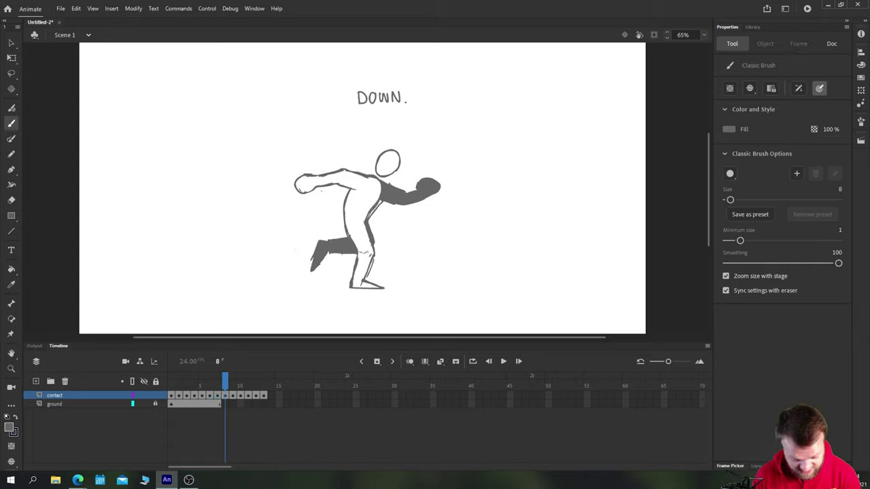
mouse_move(366, 223)
left_mouse_down()
mouse_move(372, 249)
mouse_move(358, 254)
left_mouse_up()
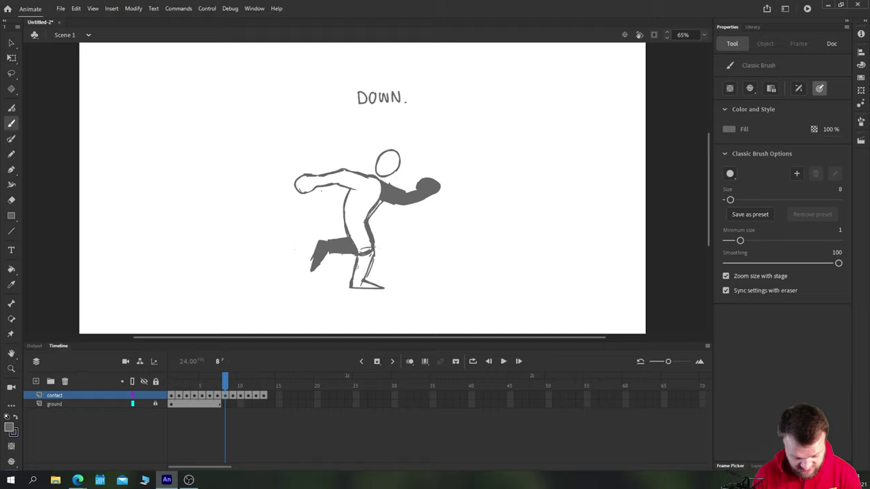
left_click_drag(346, 220, 352, 242)
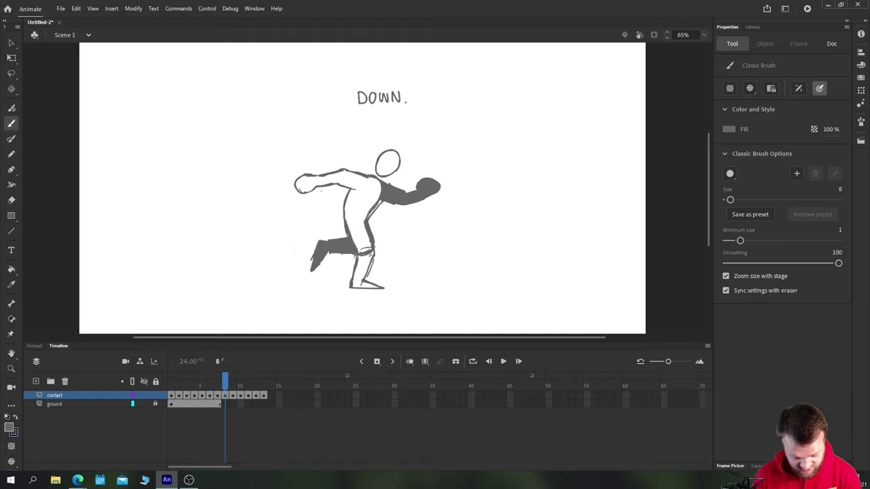
key("l")
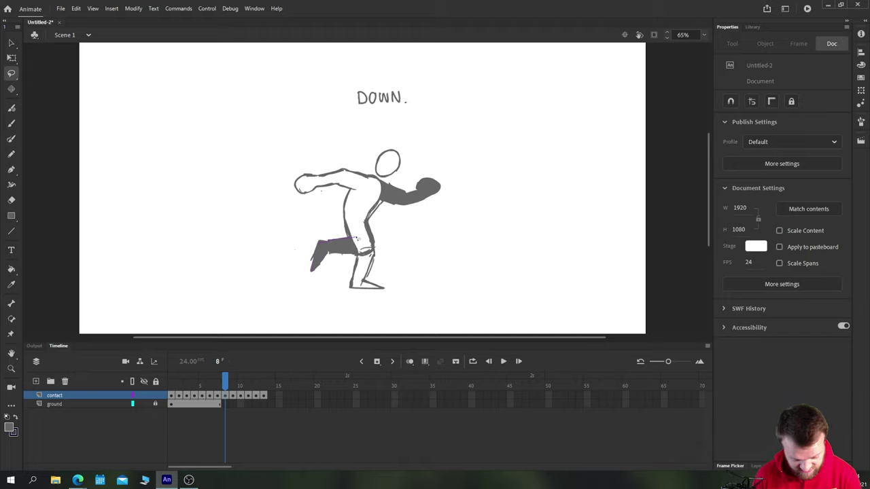
left_click(365, 312)
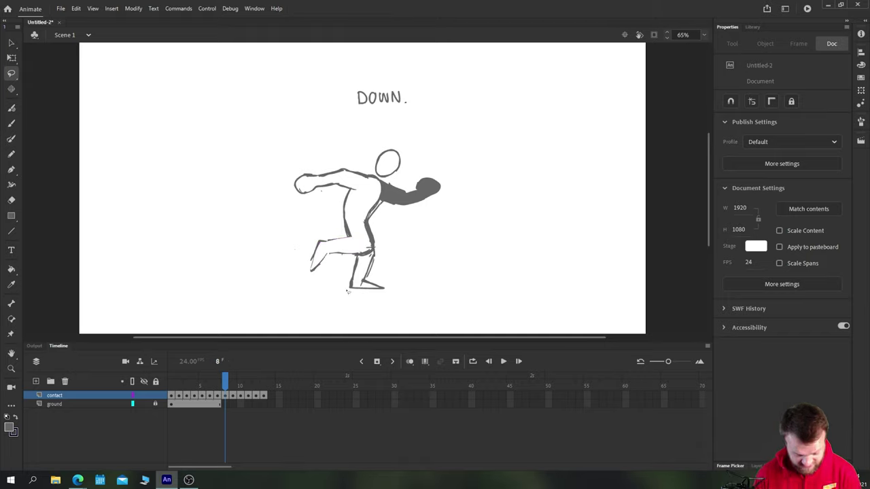
key("k")
left_click(359, 288)
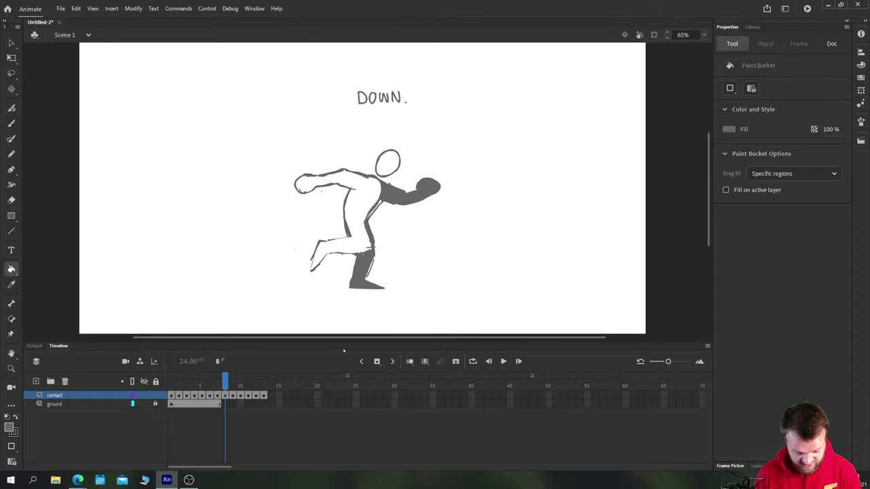
Clear the grey fill from the forward arm on frame 8 and fill the backward arm solid grey.
key("l")
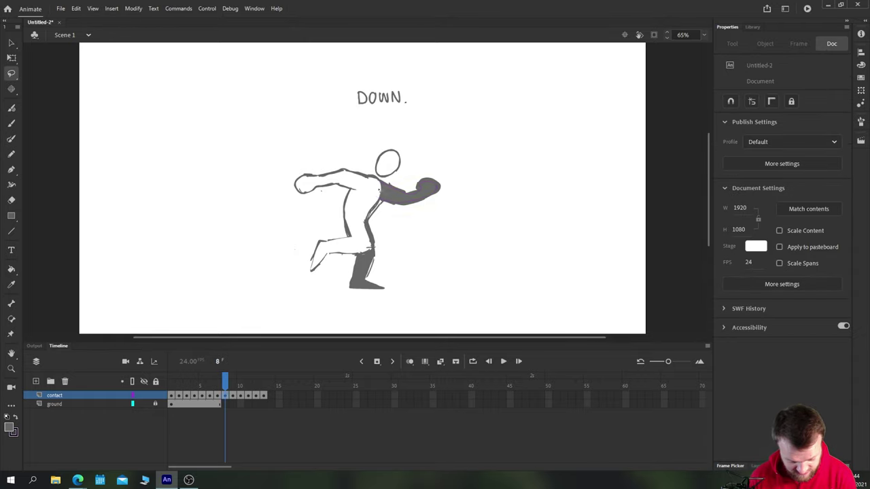
key("Delete")
key("b")
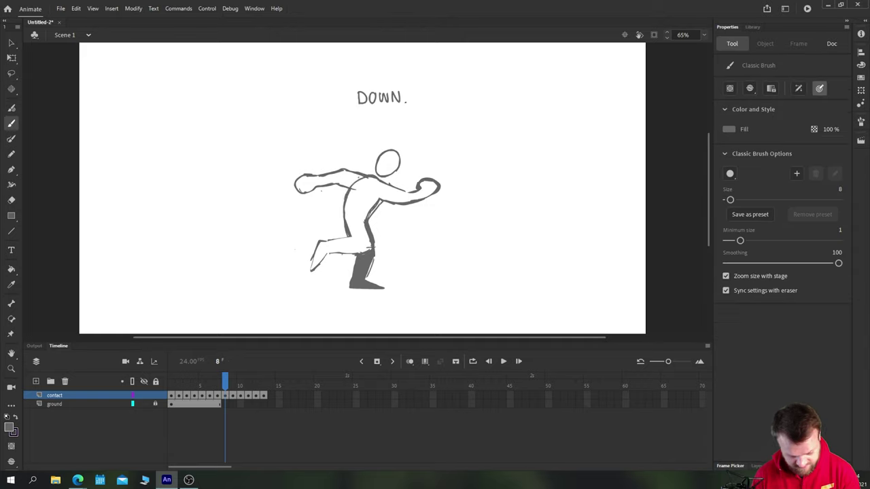
key("k")
left_click(343, 187)
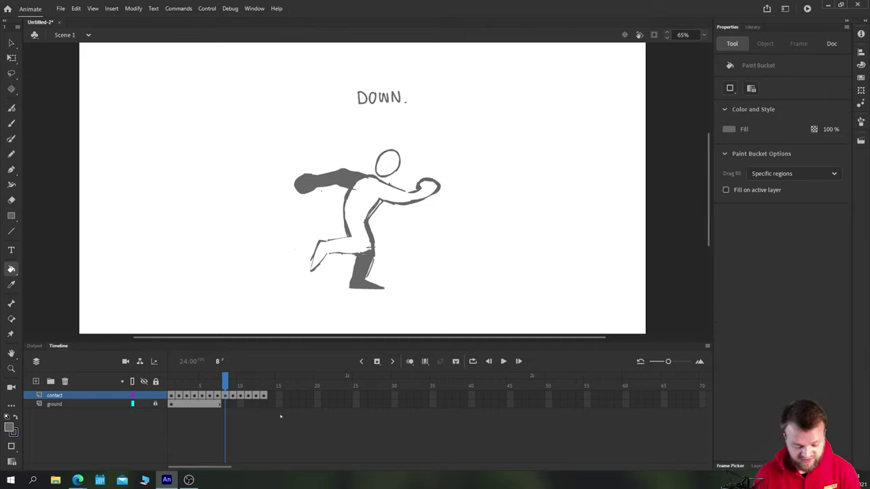
Flip repeatedly between frames 7 and 8 to check the shading of the limbs from contact to down.
key("comma")
key("period")
key("comma")
key("period")
key("comma")
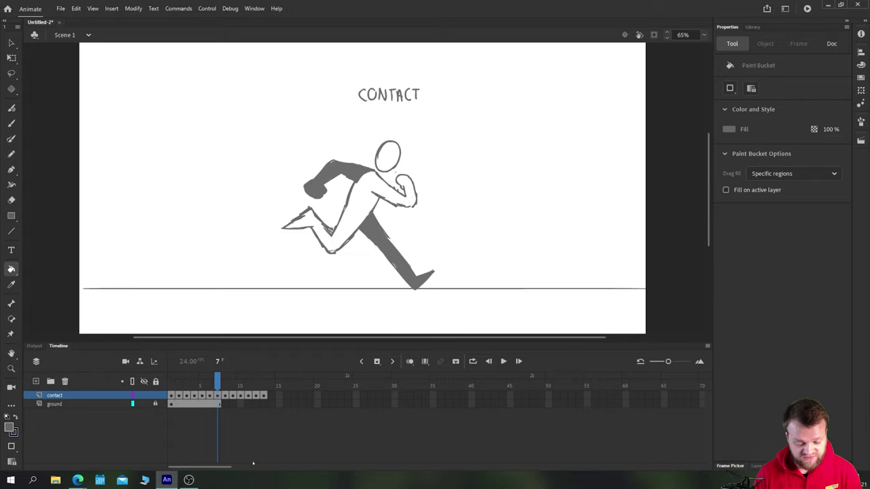
key("period")
key("comma")
key("period")
key("comma")
key("period")
key("comma")
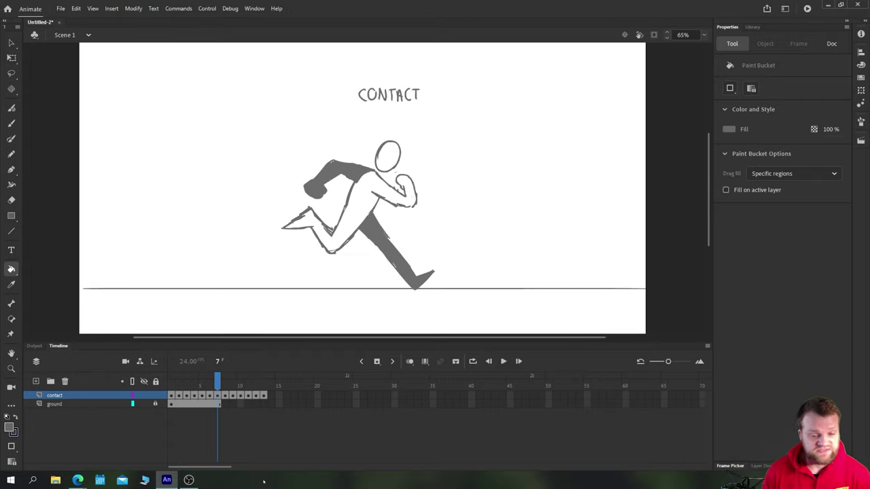
key("period")
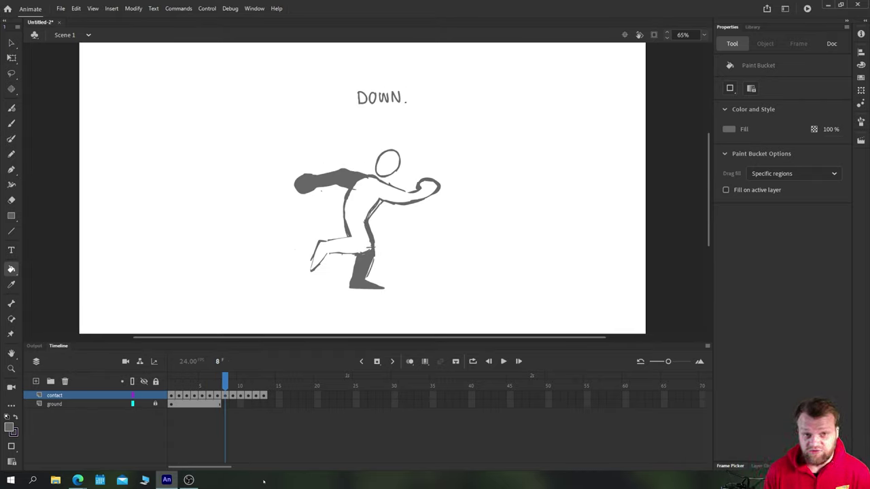
key("comma")
key("period")
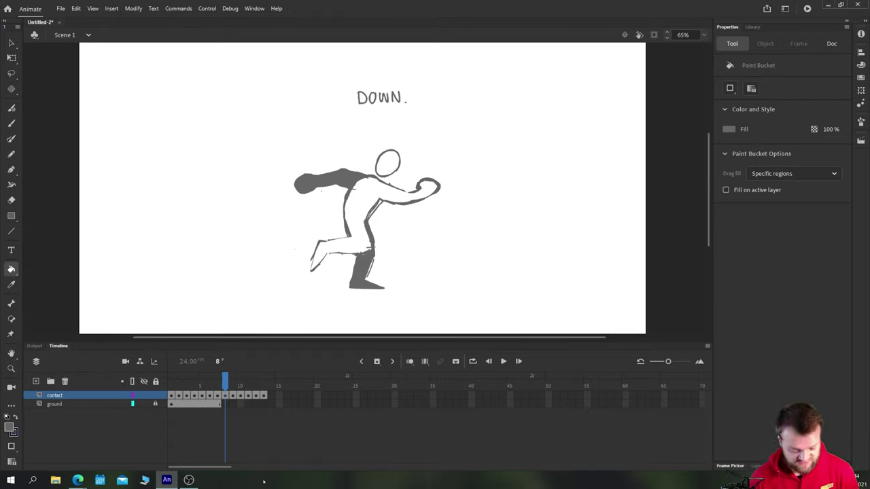
Flip repeatedly between frames 8 and 9 to examine which limbs need swapped shading on the in-between pose.
key("period")
key("comma")
key("period")
key("comma")
key("period")
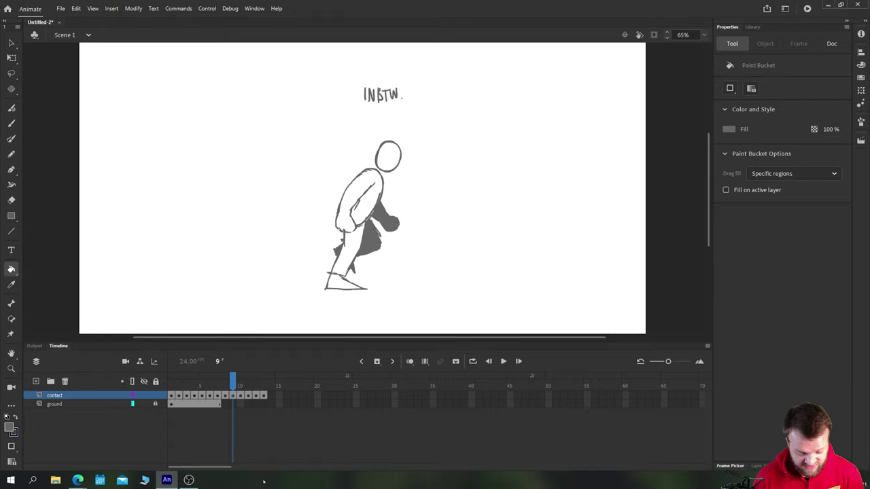
key("comma")
key("period")
key("comma")
key("period")
key("comma")
key("period")
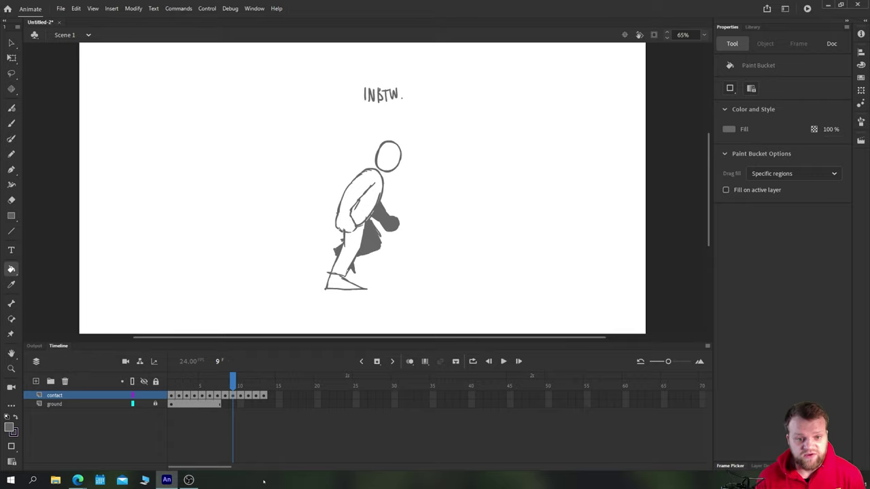
key("comma")
key("period")
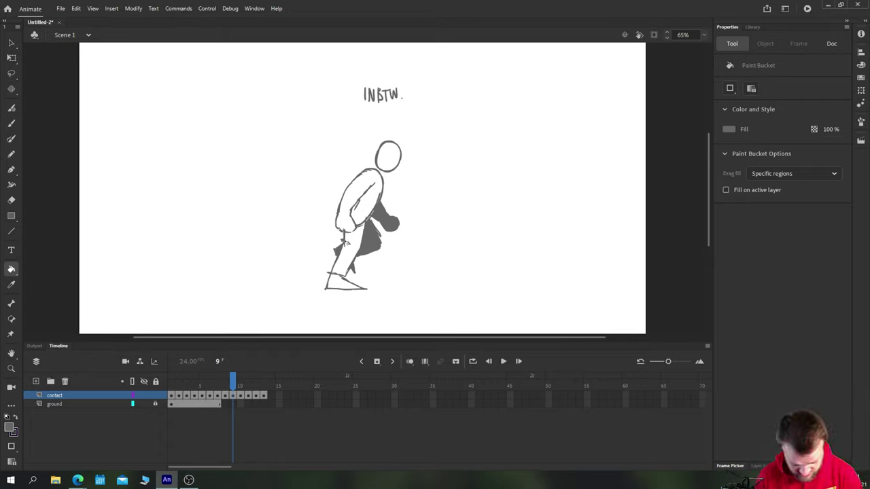
Draw the bent leg's outline across the standing leg on frame 9 and remove the bent leg's grey fill.
key("b")
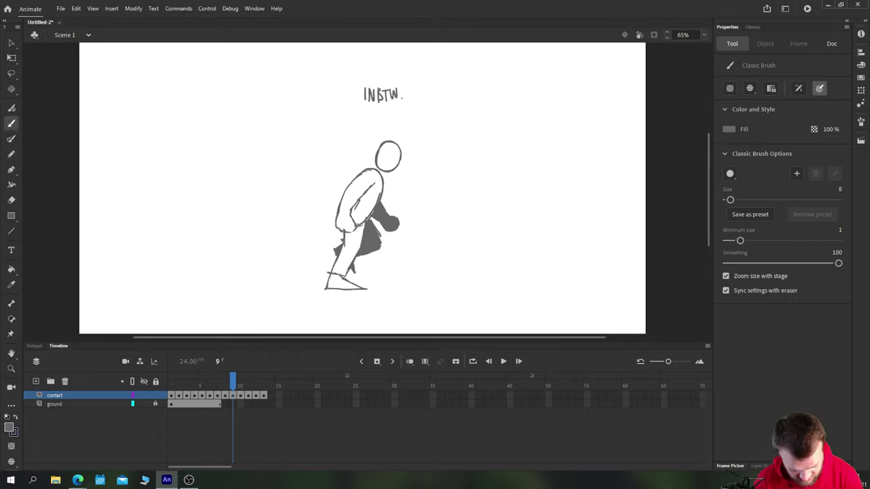
mouse_move(352, 230)
left_mouse_down()
mouse_move(363, 248)
mouse_move(341, 248)
mouse_move(357, 243)
mouse_move(349, 267)
left_mouse_up()
key("l")
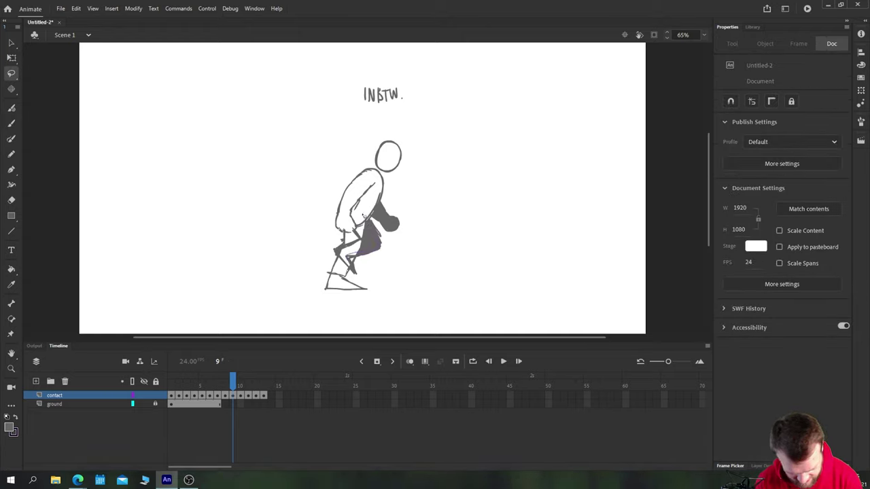
left_click_drag(364, 217, 369, 220)
key("Delete")
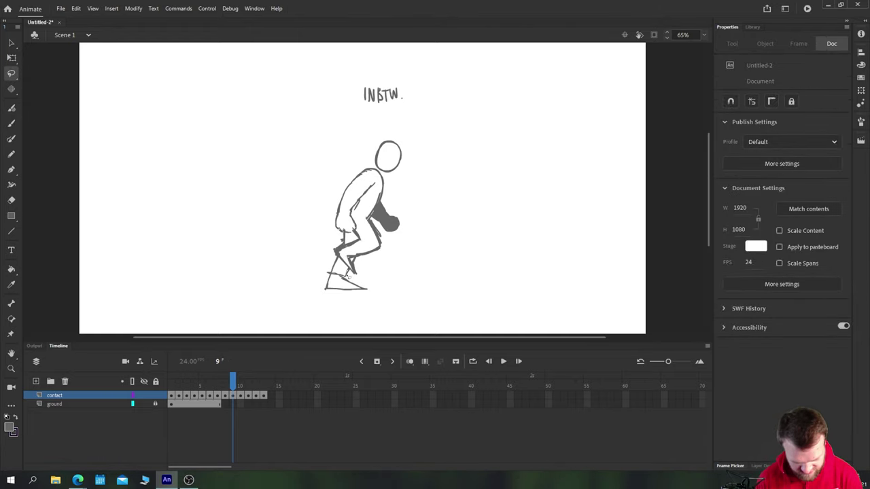
Fill the standing leg, its foot and the arm hanging over the torso solid grey on frame 9.
key("b")
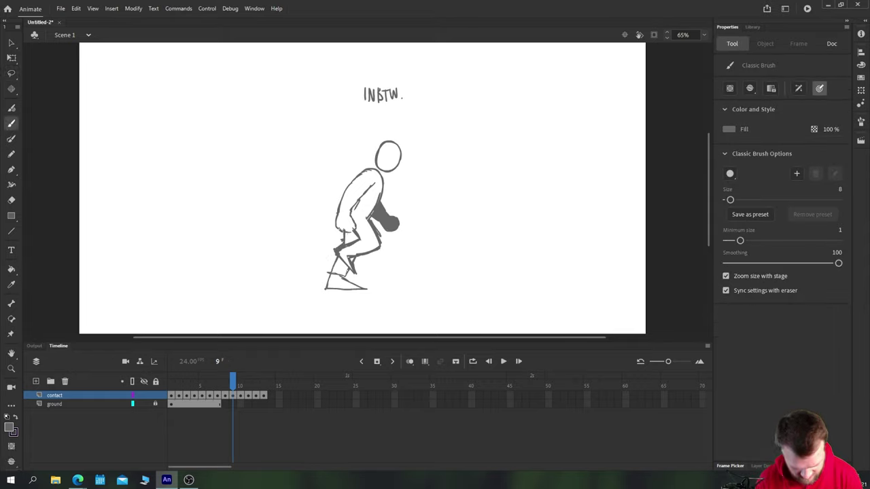
key("k")
left_click(339, 273)
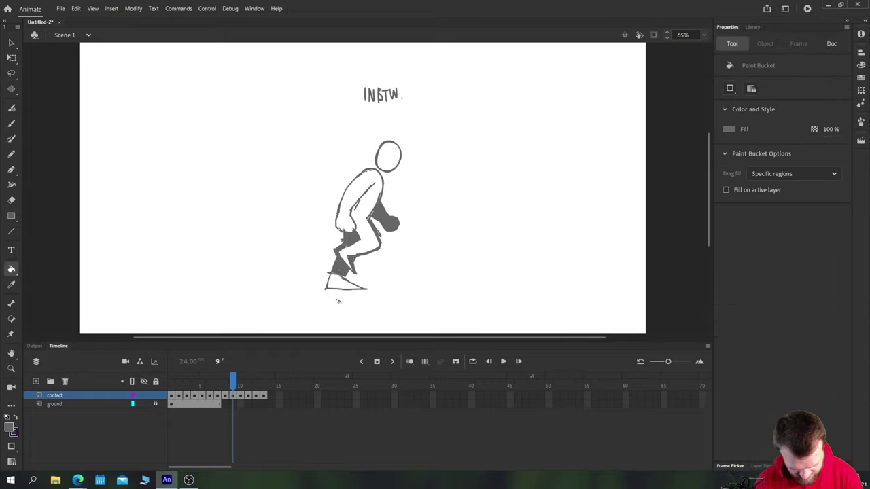
key("b")
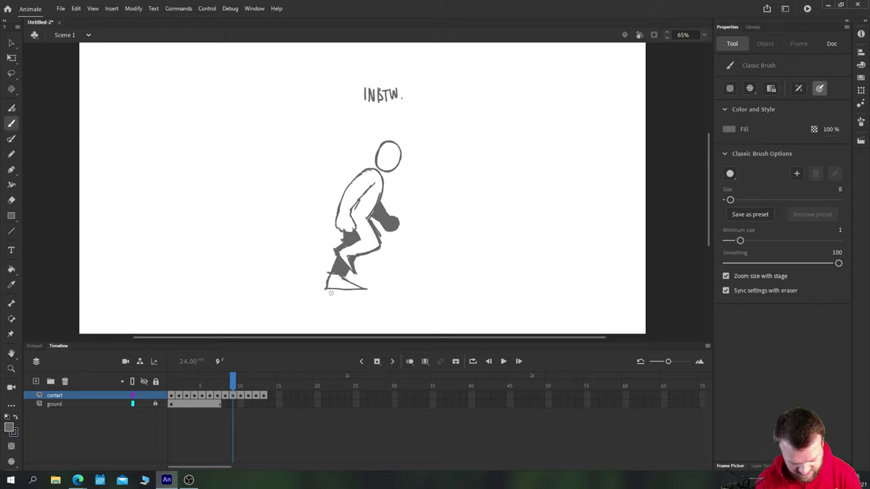
key("k")
left_click(336, 285)
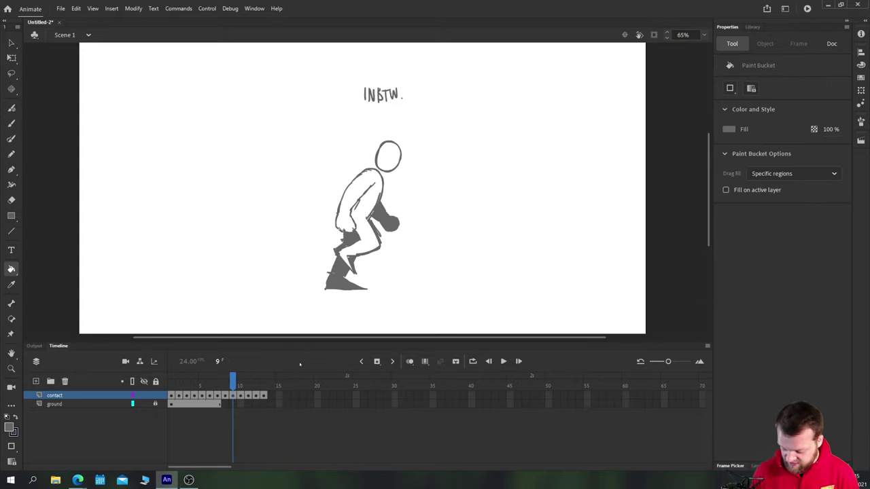
left_click(351, 192)
Step back to the contact pose on frame 7 and forward through the following poses to check the limb shading.
key("period")
key("b")
key("comma")
key("comma")
key("comma")
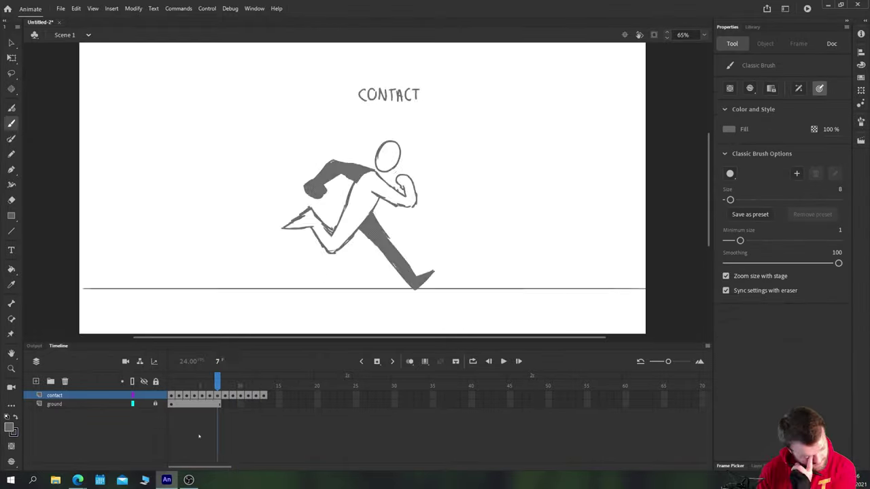
key("period")
key("period")
key("period")
key("period")
Swap the limb shading on the remaining poses through frame 12, filling the forward arm and trailing leg solid grey.
key("l")
key("k")
left_click(410, 184)
key("period")
left_click(338, 175)
key("b")
key("k")
left_click(403, 190)
left_click(336, 233)
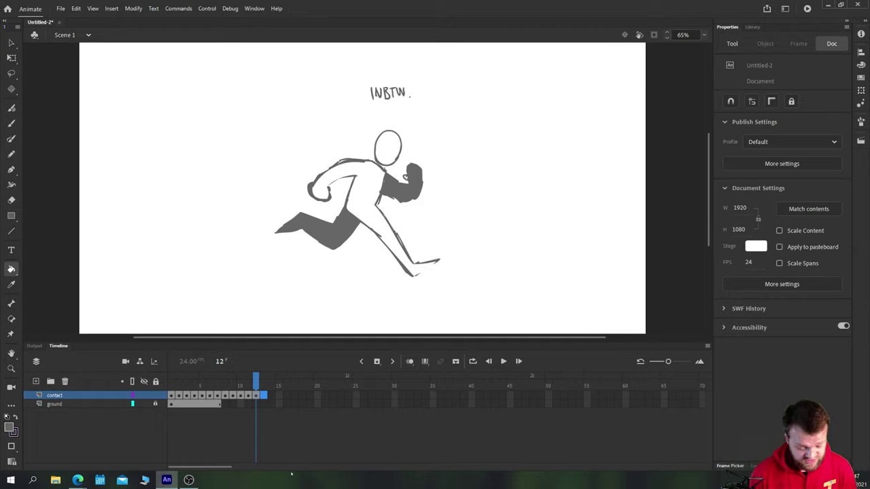
Remove the extra keyframe on frame 13 of the contact layer and play the animation from frame 1.
left_click(172, 396)
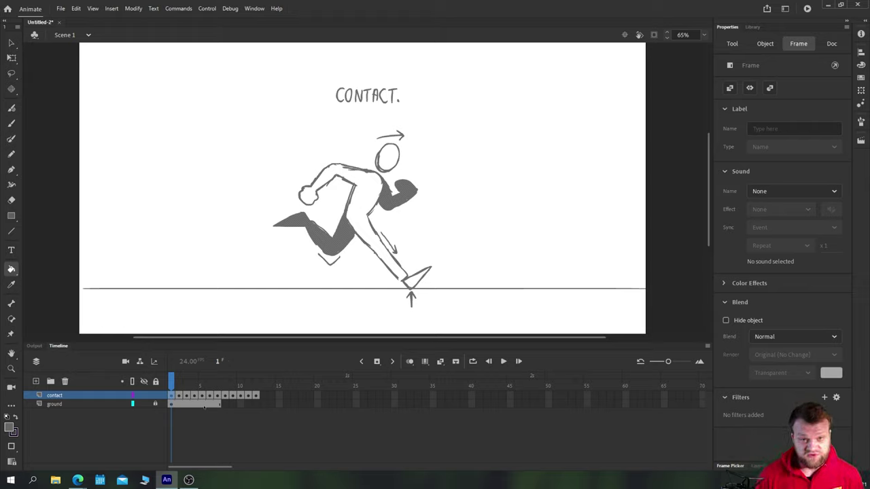
key("Return")
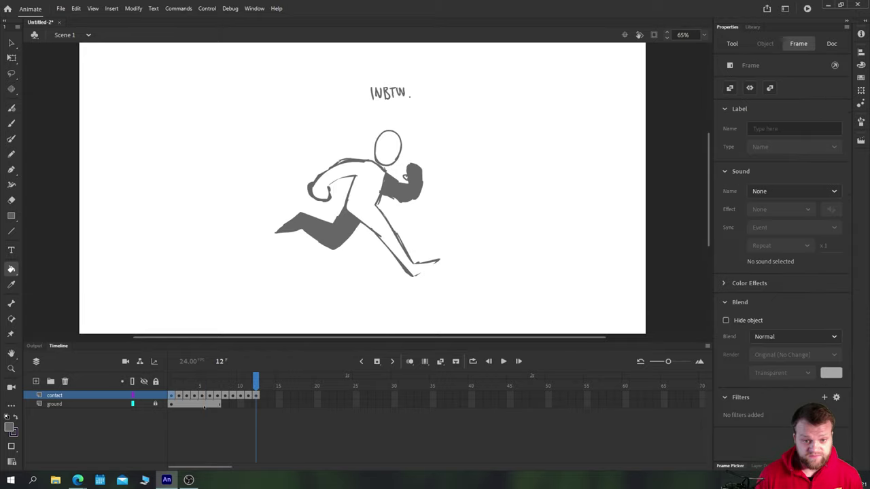
left_click(409, 361)
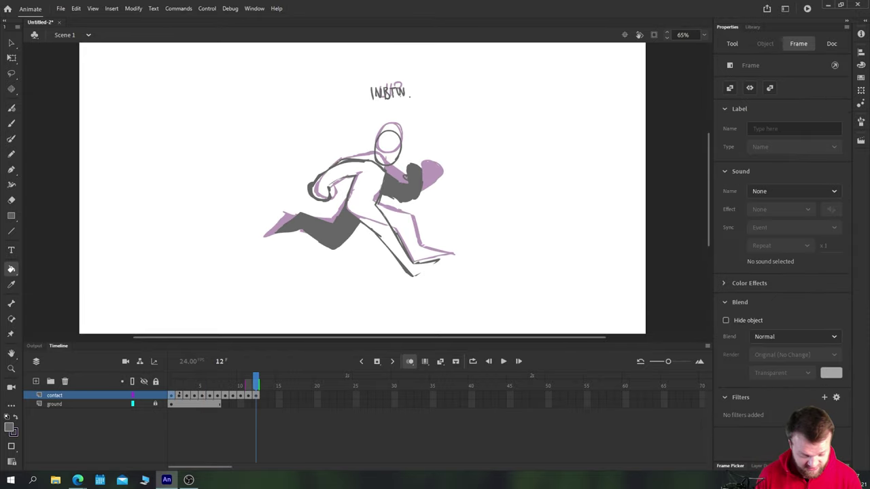
left_click(409, 360)
Loop playback over frames 1 to 12 to review the full run cycle.
left_click(472, 360)
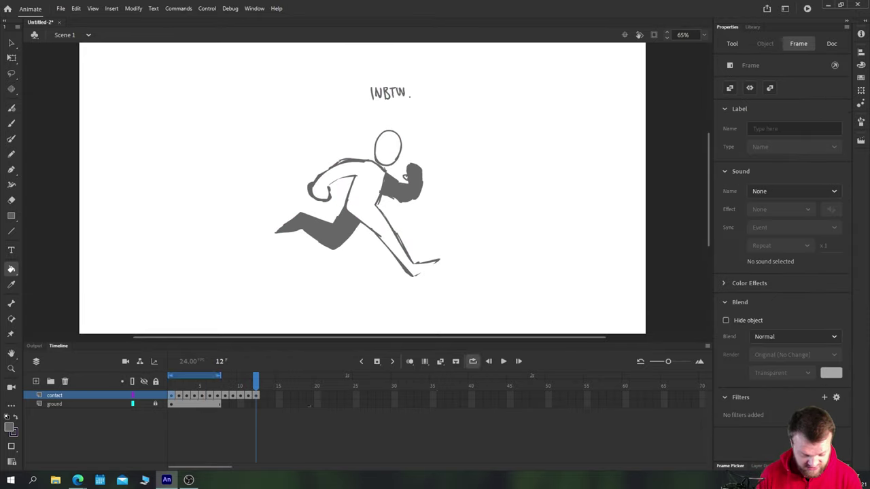
left_click_drag(219, 376, 258, 376)
key("Return")
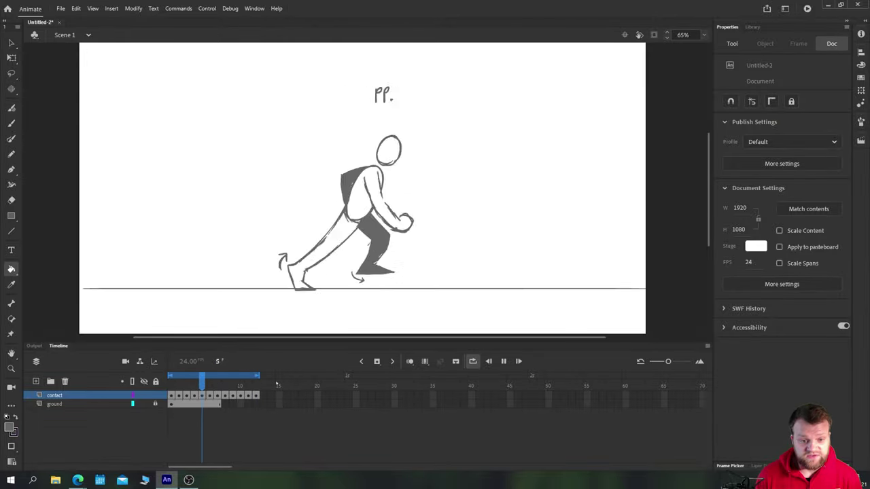
Extend the ground layer to frame 12 and play the run cycle from frame 1.
left_click(256, 404)
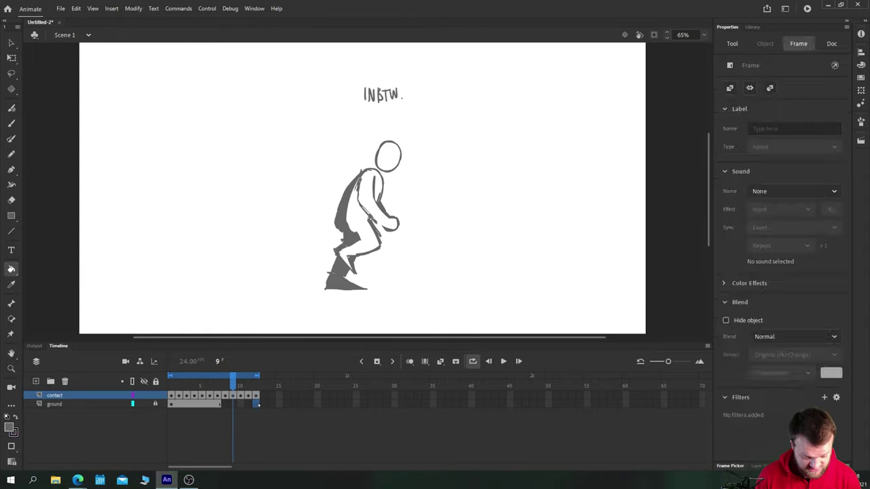
key("F5")
left_click(171, 396)
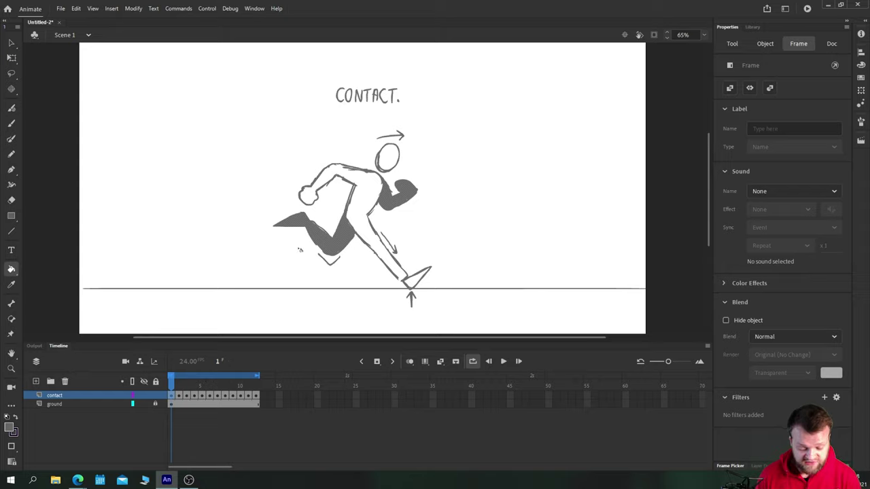
key("Return")
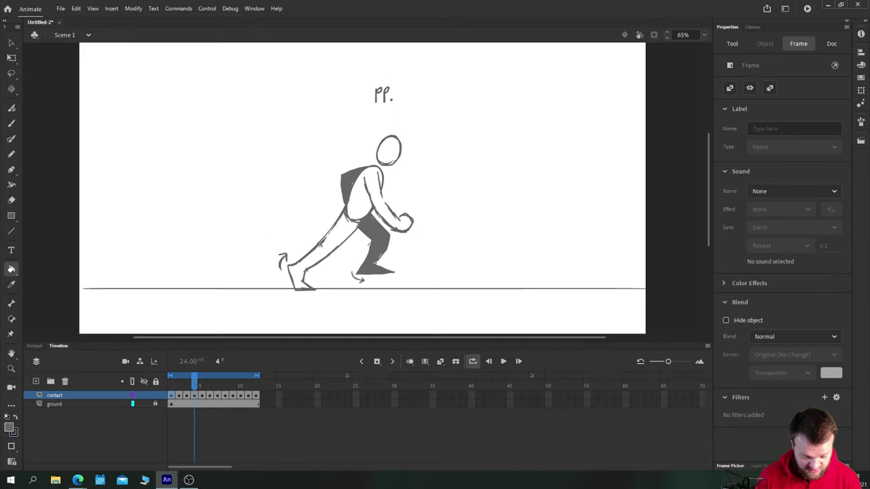
Rotate the trailing lower leg of the frame 5 up pose slightly downward and compare it with the neighbouring frames.
key("l")
mouse_move(331, 208)
left_mouse_down()
mouse_move(248, 216)
mouse_move(328, 254)
left_mouse_up()
key("q")
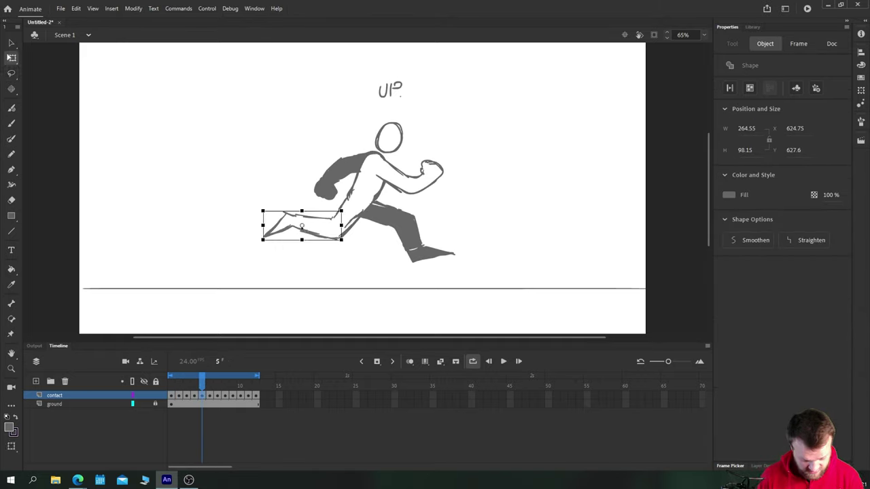
mouse_move(262, 247)
left_mouse_down()
mouse_move(265, 253)
mouse_move(261, 247)
left_mouse_up()
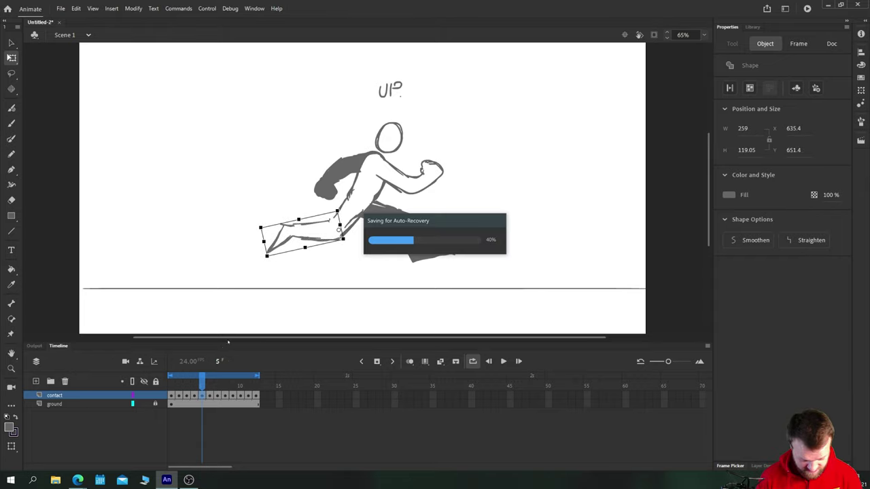
key("period")
key("period")
key("period")
key("period")
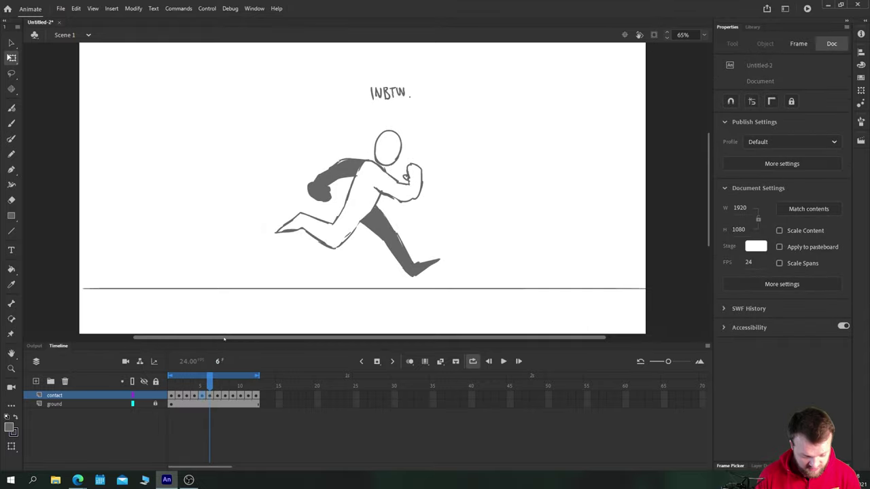
Play the loop and step from frame 1 to the up pose on frame 11 to examine the leg motion.
key("Return")
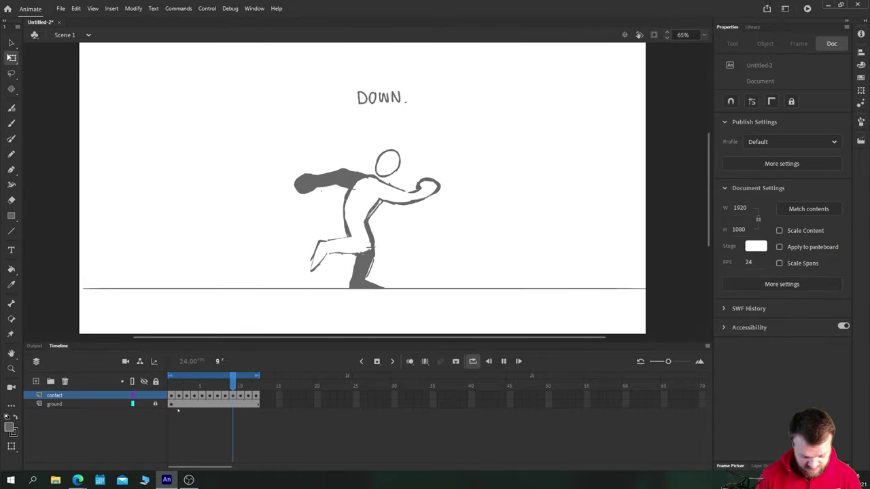
key("Return")
left_click(172, 396)
key("period")
key("period")
key("period")
key("period")
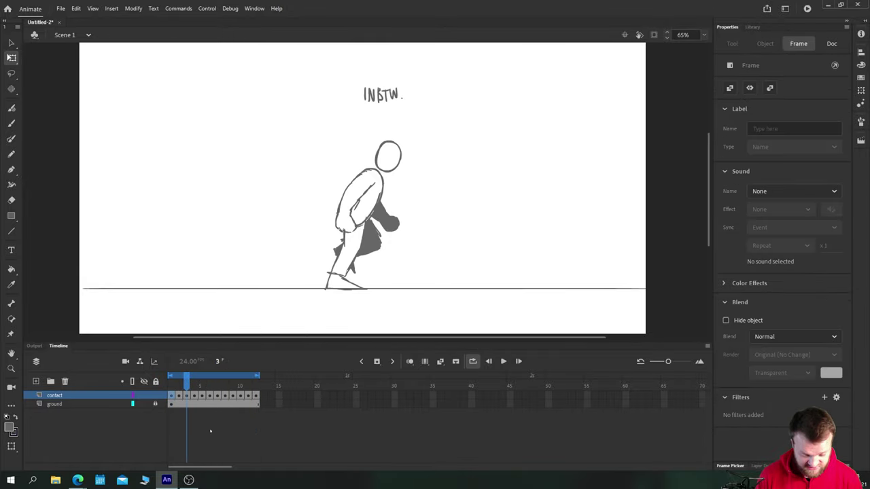
key("comma")
key("period")
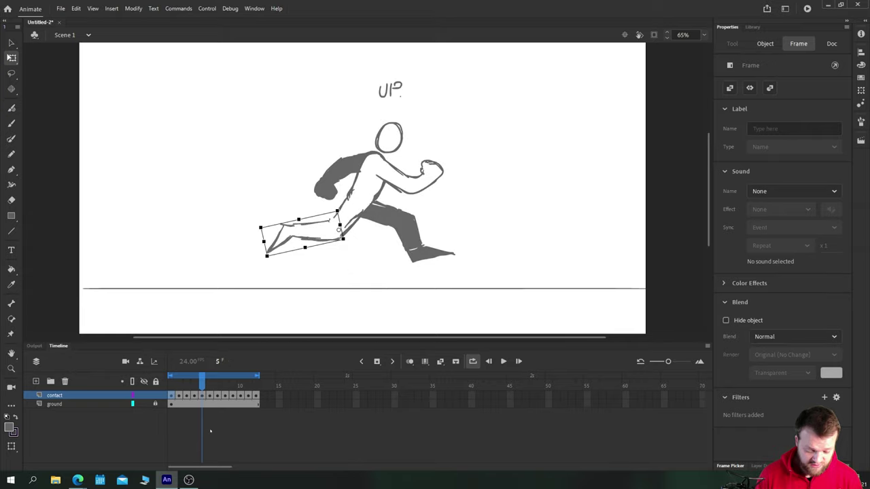
key("period")
key("period")
key("period")
key("period")
key("period")
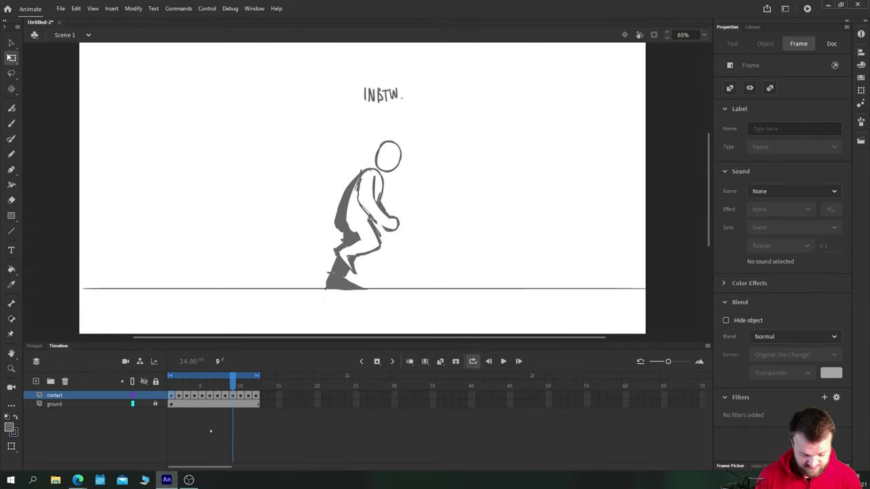
key("period")
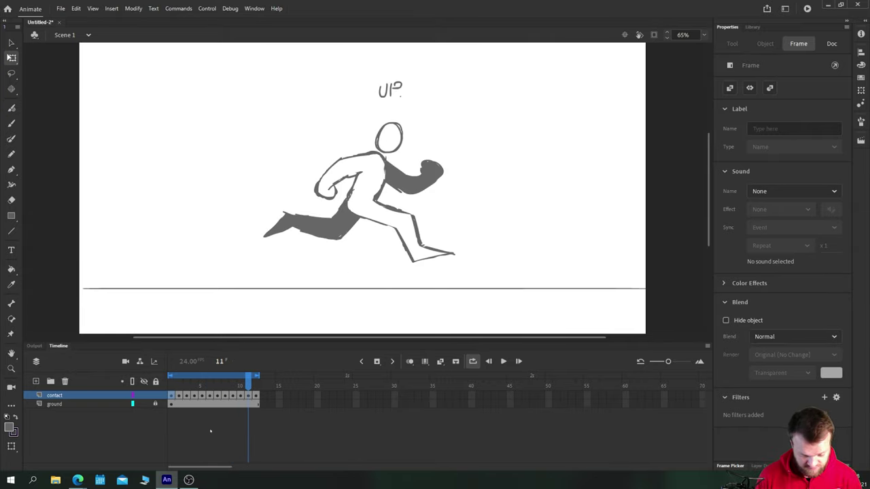
Rotate the grey trailing lower leg of the frame 11 up pose slightly downward and compare it with frame 12.
key("l")
left_click(340, 245)
mouse_move(344, 246)
left_mouse_down()
mouse_move(261, 239)
mouse_move(246, 201)
left_mouse_up()
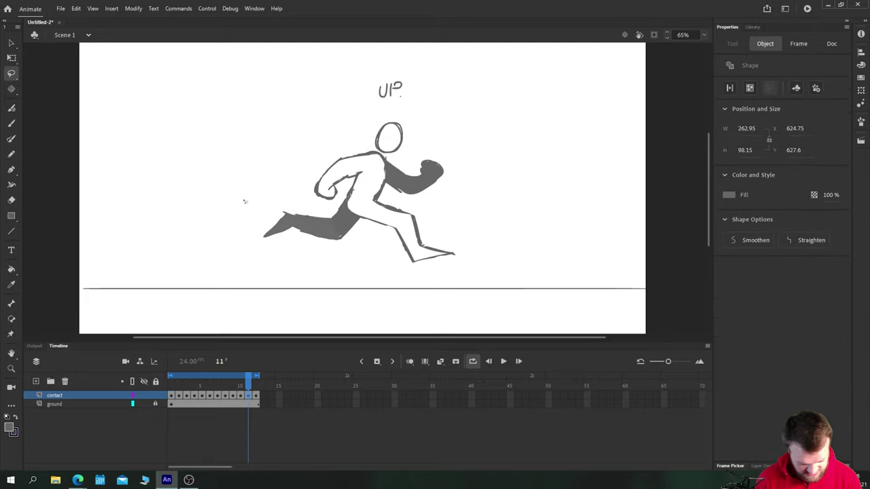
key("q")
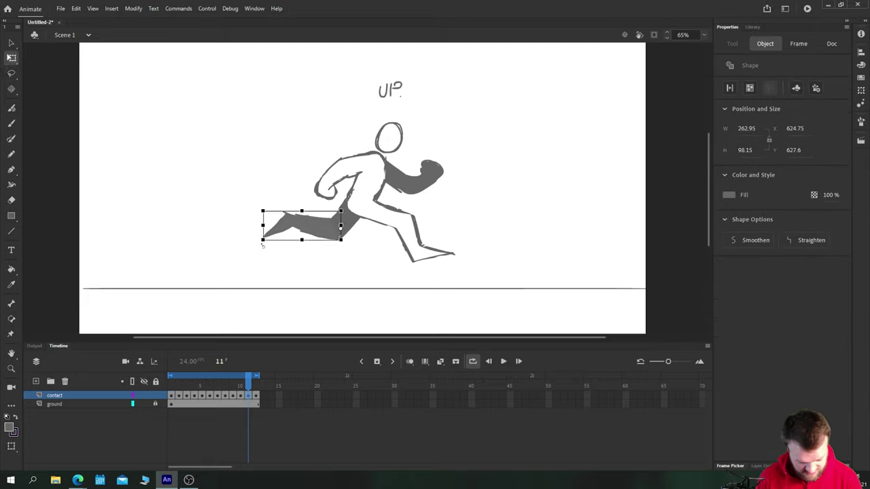
left_click_drag(262, 246, 262, 238)
key("b")
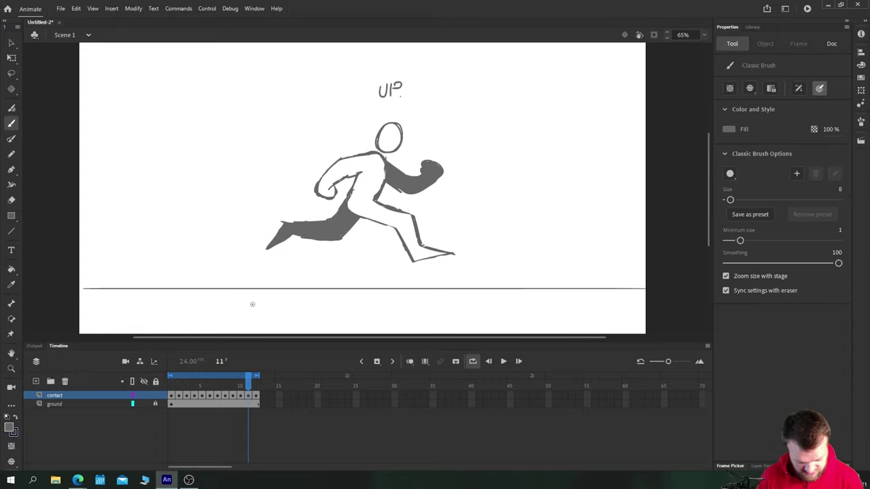
key("period")
key("comma")
key("period")
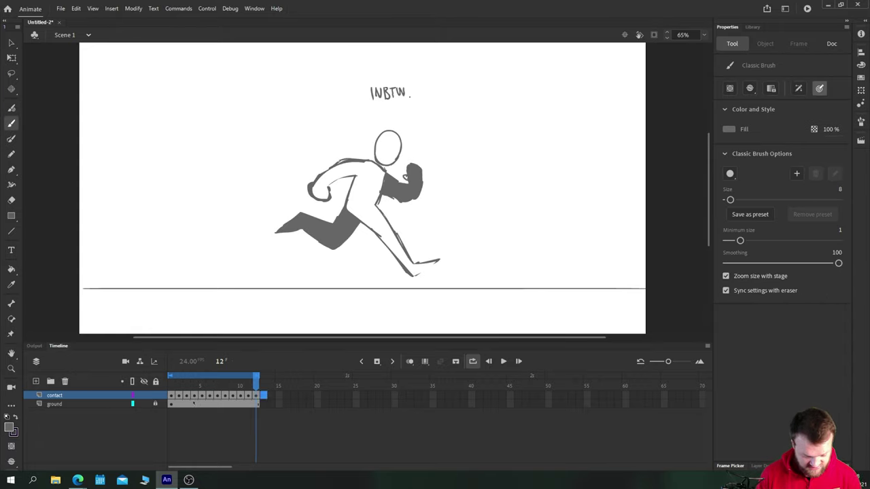
Loop playback from frame 1 to review the adjusted trailing legs, and stop it.
left_click(173, 396)
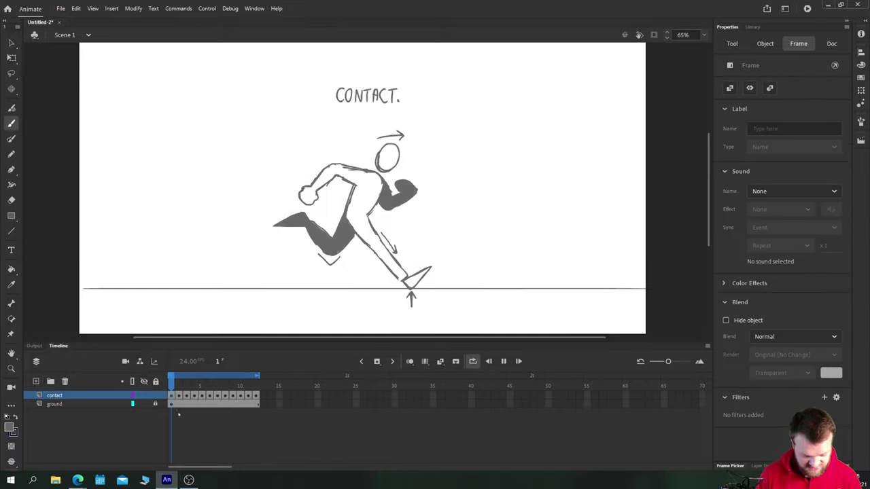
key("Return")
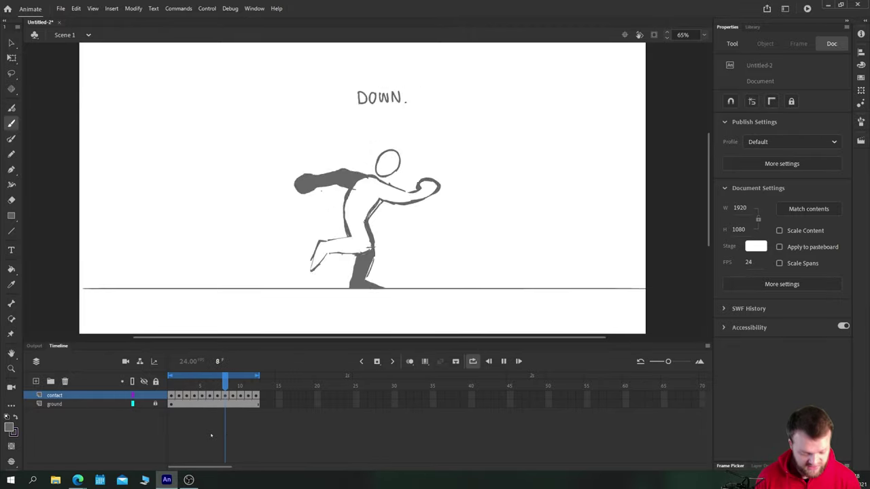
key("Return")
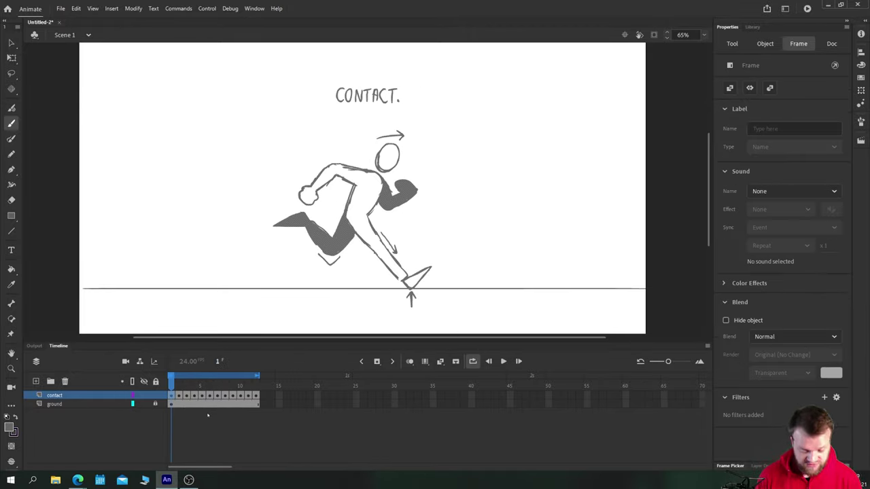
Step back and forth through the first half of the cycle to examine how the arms move into the frame 7 contact pose.
key("period")
key("comma")
key("period")
key("period")
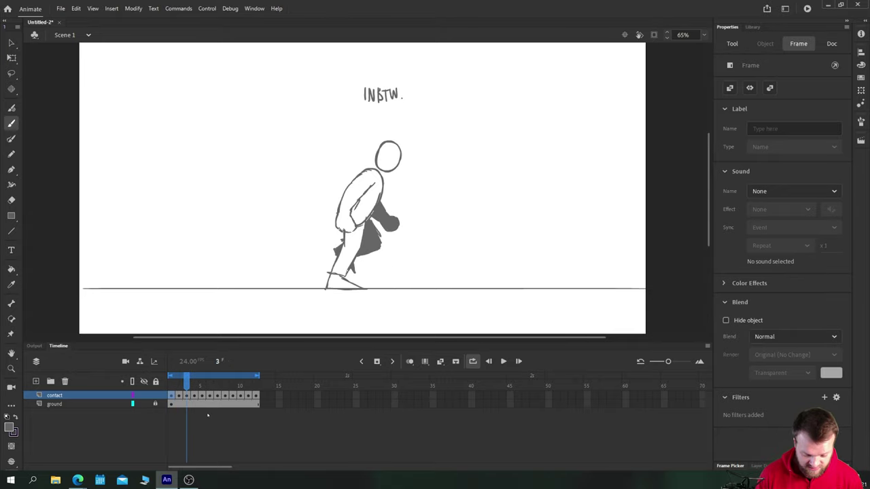
key("period")
key("period")
key("comma")
key("comma")
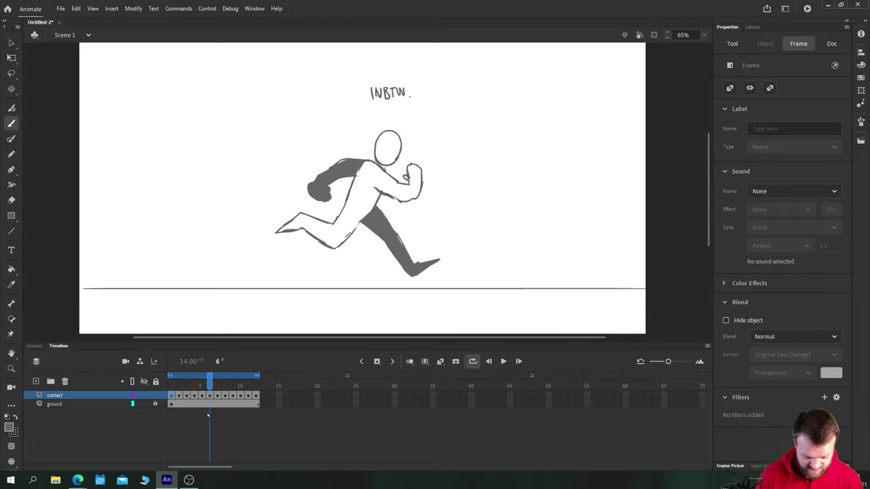
key("period")
key("period")
key("period")
key("period")
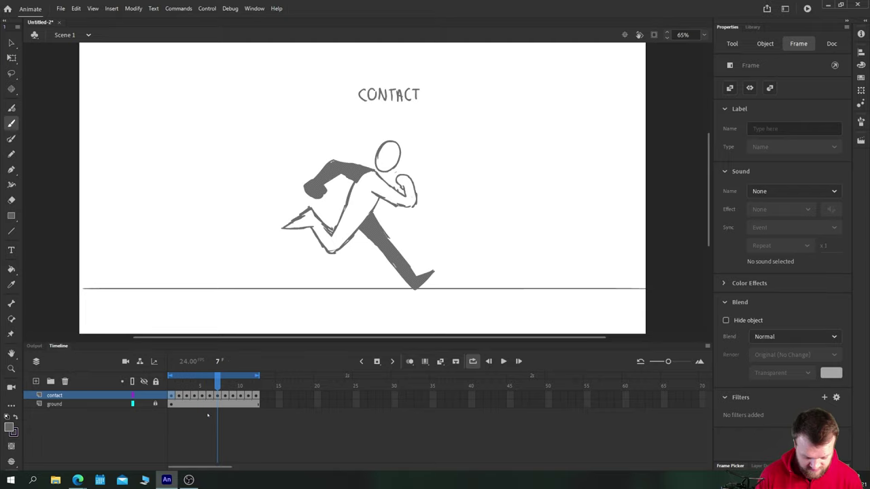
key("comma")
key("comma")
key("comma")
key("period")
key("period")
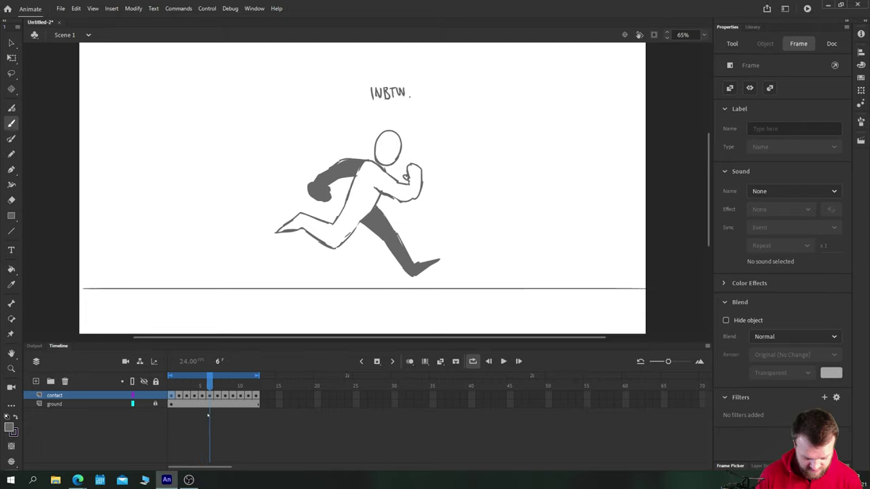
Rotate the grey rear forearm of the frame 6 in-between slightly up and back.
key("comma")
key("period")
key("l")
mouse_move(311, 158)
left_mouse_down()
mouse_move(327, 203)
mouse_move(305, 181)
mouse_move(304, 212)
left_mouse_up()
key("q")
key("period")
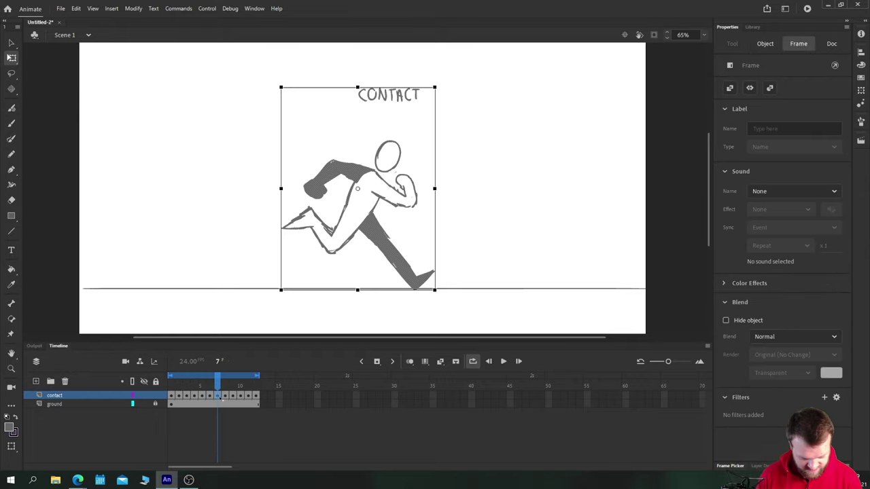
Rotate the grey rear forearm of the frame 7 contact pose up and back, comparing it with the down pose.
key("l")
mouse_move(346, 187)
left_mouse_down()
mouse_move(288, 182)
mouse_move(326, 203)
mouse_move(302, 173)
left_mouse_up()
key("q")
left_click(232, 384)
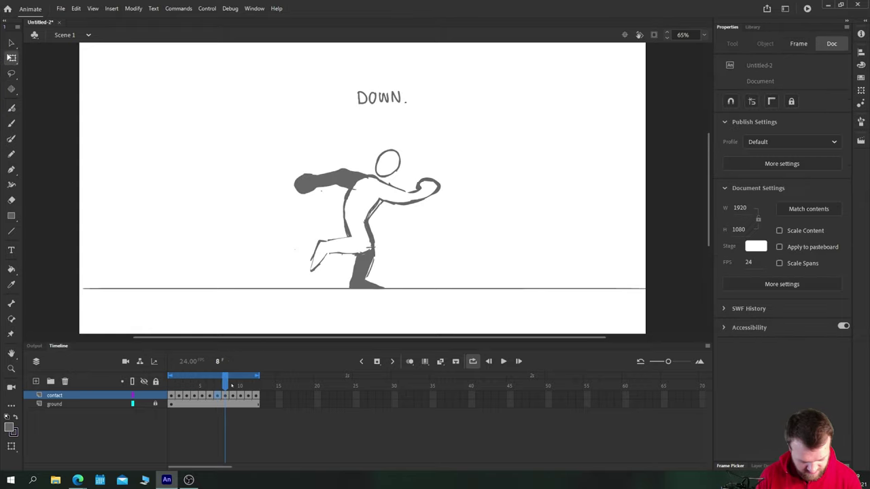
key("comma")
key("period")
key("comma")
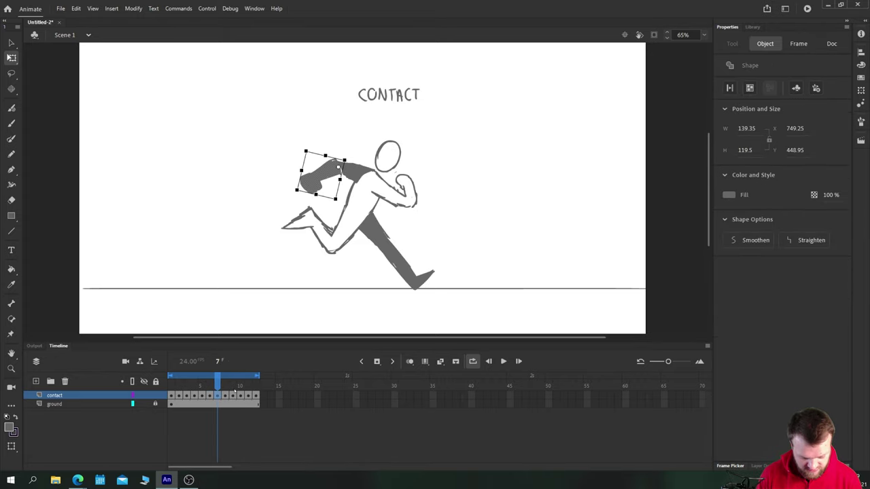
Step back and forth between the contact, down and in-between poses on frames 7 to 9 to examine the rear arm's swing.
key("period")
key("period")
key("period")
key("comma")
key("comma")
key("comma")
key("period")
key("period")
key("comma")
key("period")
key("comma")
key("period")
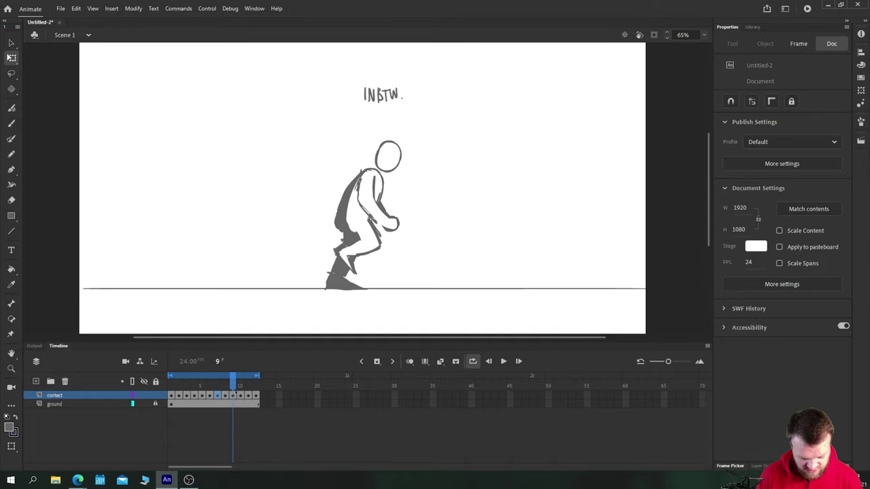
Replace the rear arm of the frame 9 in-between with one drawn further behind the torso, and fill it grey.
key("l")
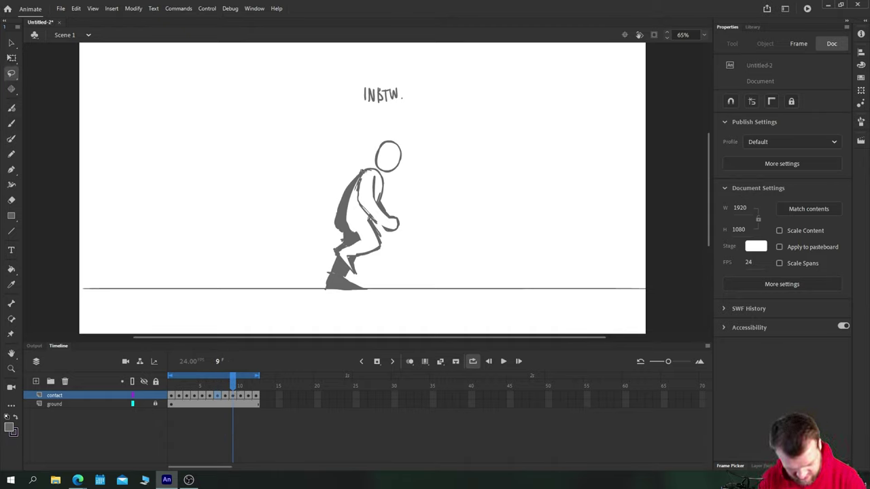
key("Delete")
key("b")
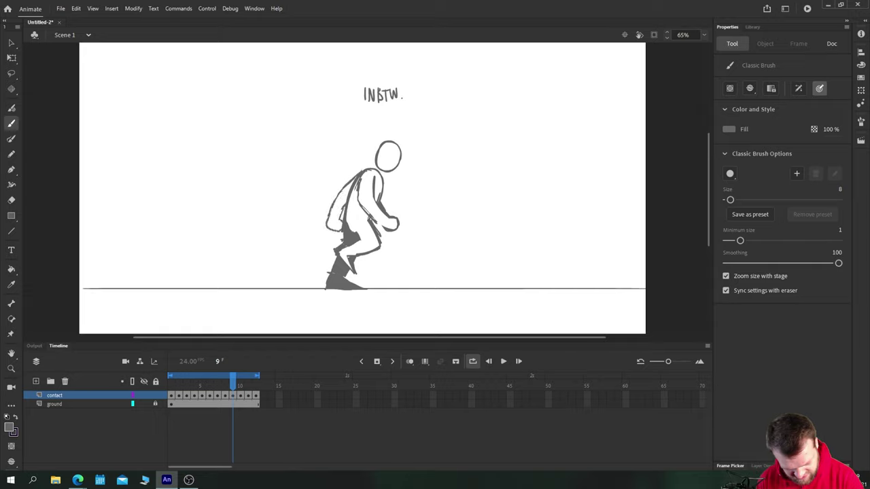
key("k")
key(".")
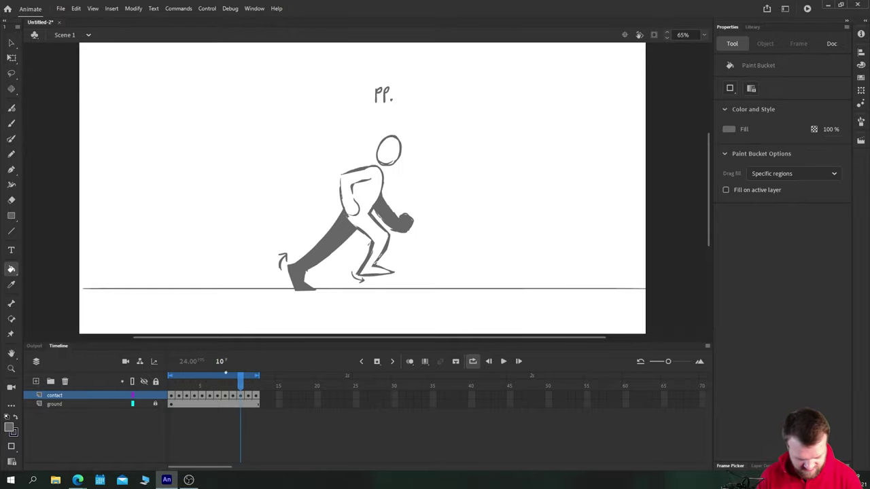
Touch up the gap in the grey rear arm on frame 6 with the Classic Brush and replay the loop.
key("Return")
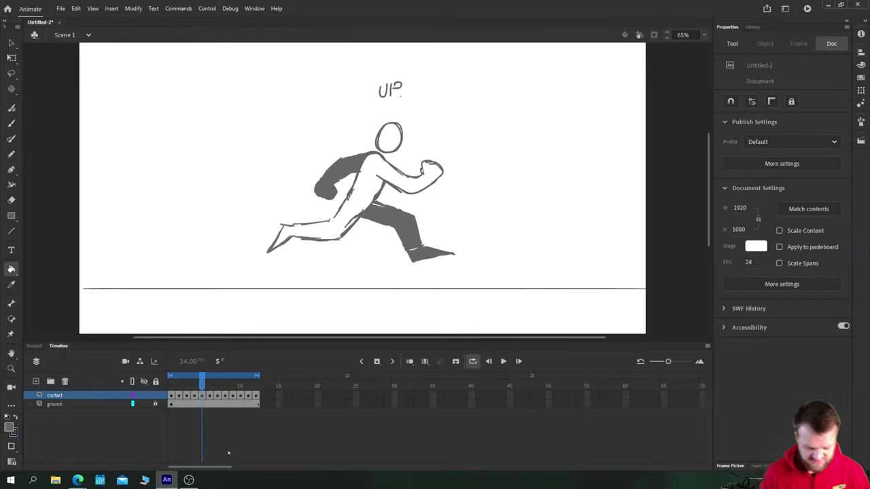
key("Return")
key("b")
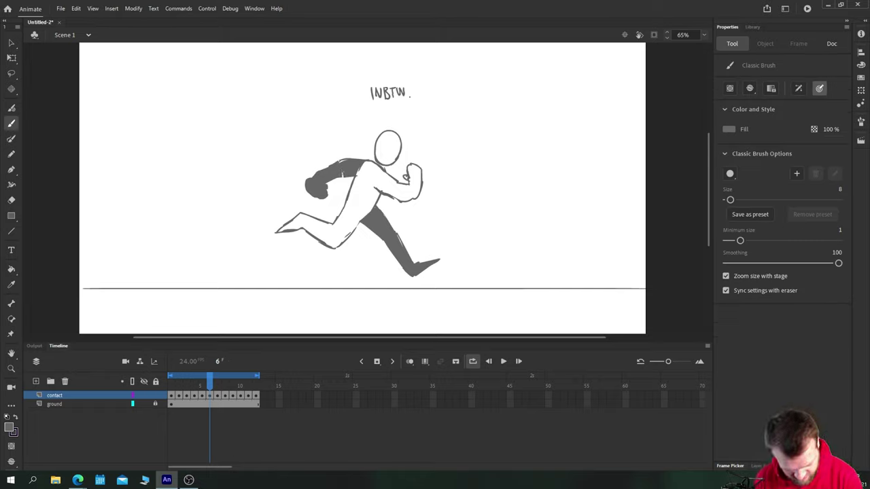
key("Return")
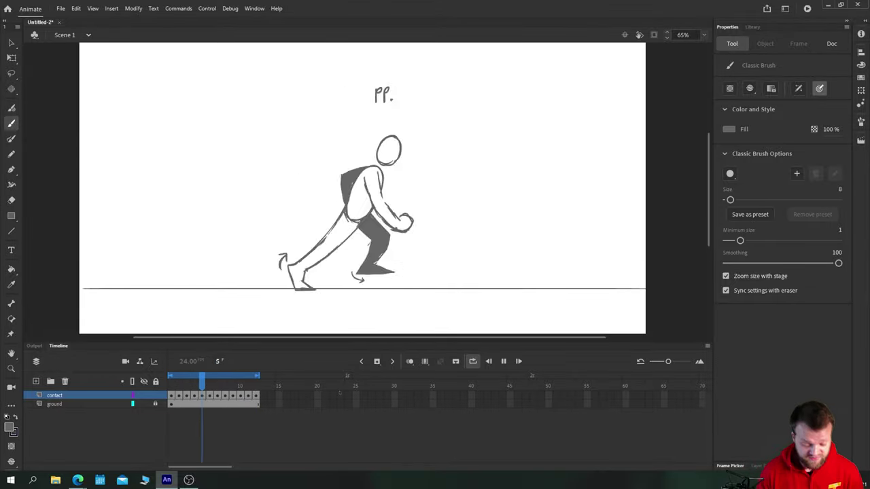
Step through all 12 frames of the run cycle from the first contact pose and return to frame 1.
left_click(172, 396)
key("period")
key("period")
key("period")
key("period")
key("period")
key("period")
key("period")
key("period")
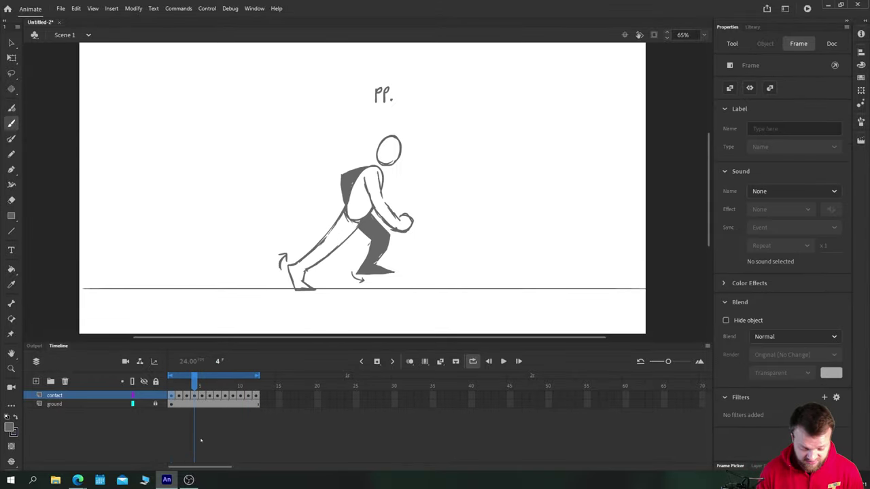
key("period")
key("period")
key("period")
key("period")
key("period")
key("period")
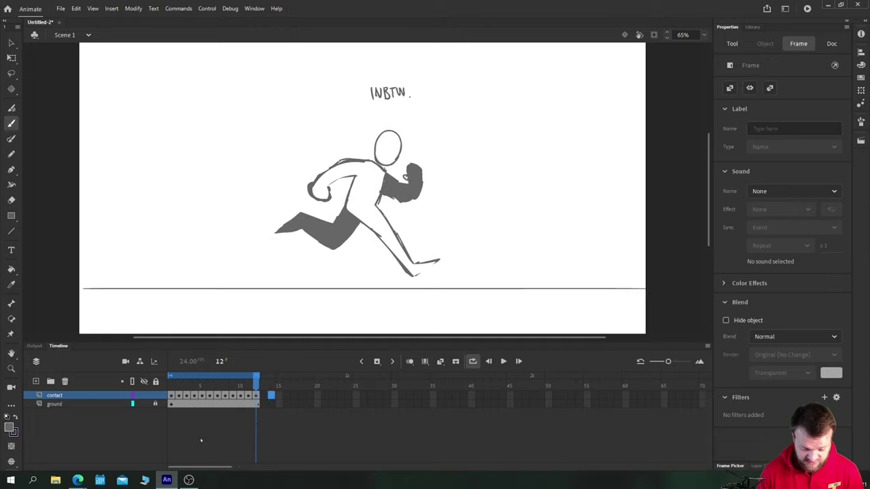
left_click(174, 398)
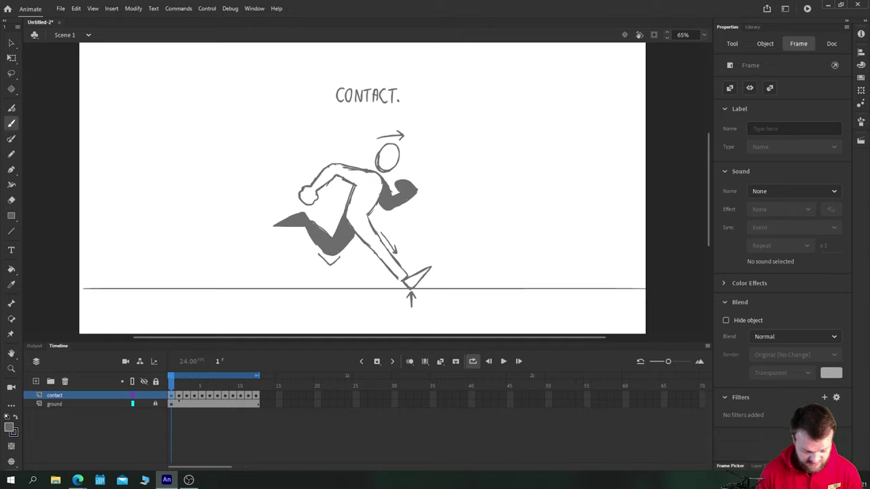
Replay the run cycle loop and step back to the contact pose on frame 1.
left_click(179, 399)
key("Return")
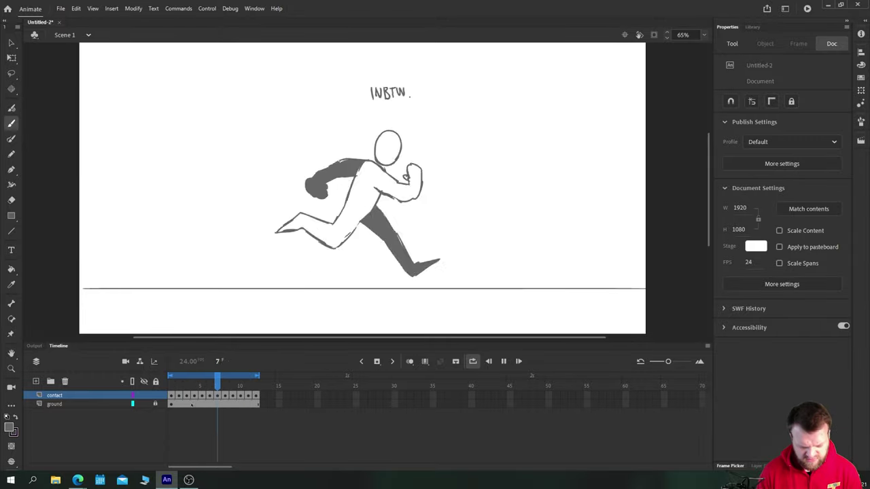
key("Return")
key("comma")
key("comma")
key("comma")
key("comma")
key("comma")
key("comma")
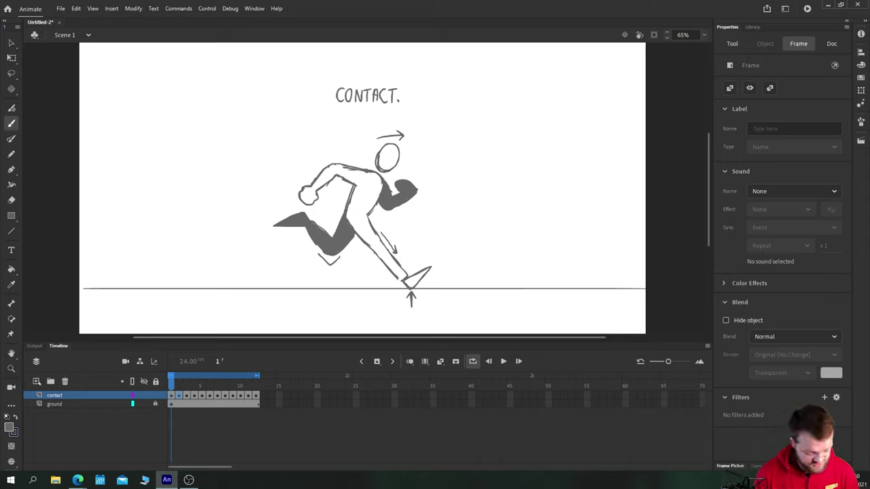
Add a layer above the run cycle layer, rename the cycle layer as main and the new layer as hat.
left_click(36, 381)
double_click(54, 403)
type("m")
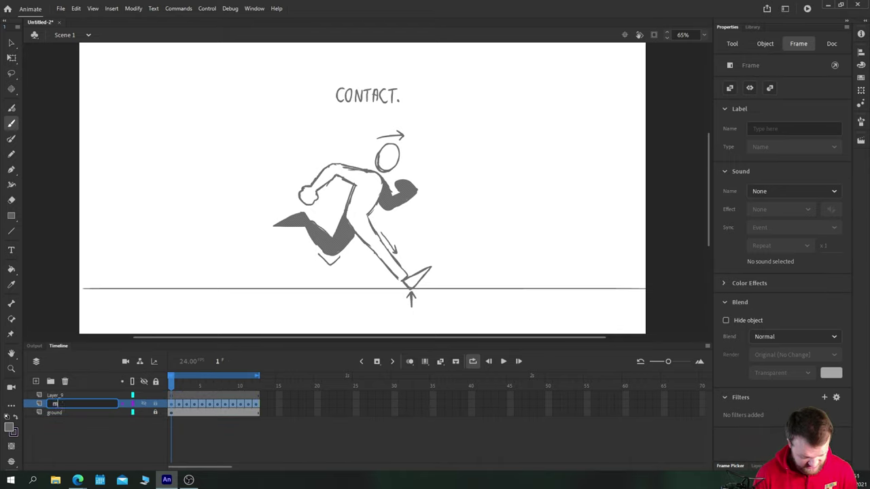
type("ain")
key("Return")
double_click(55, 394)
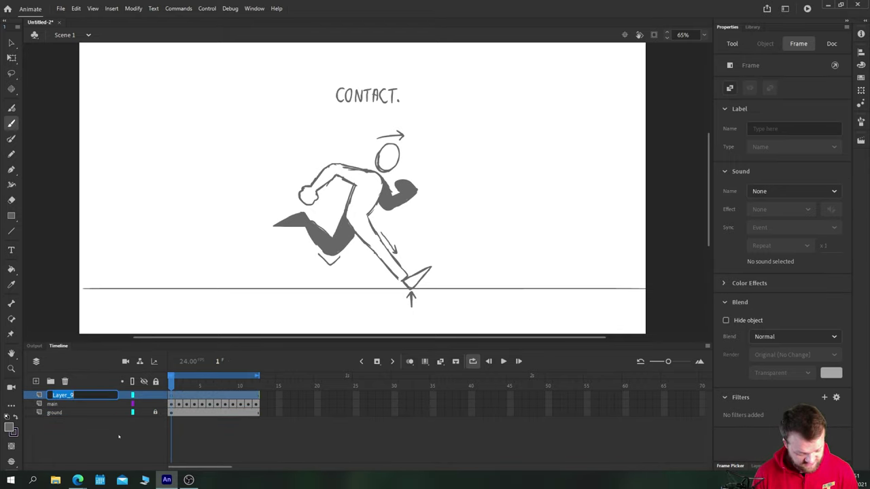
type("hat")
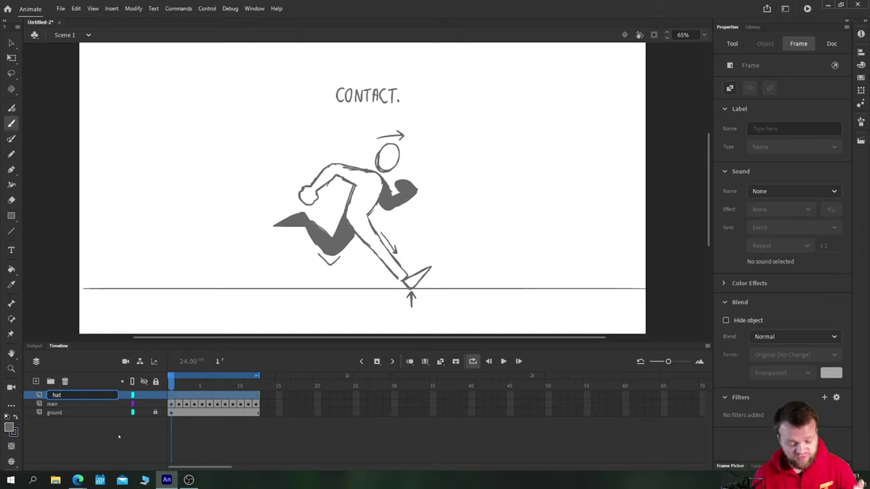
key("Return")
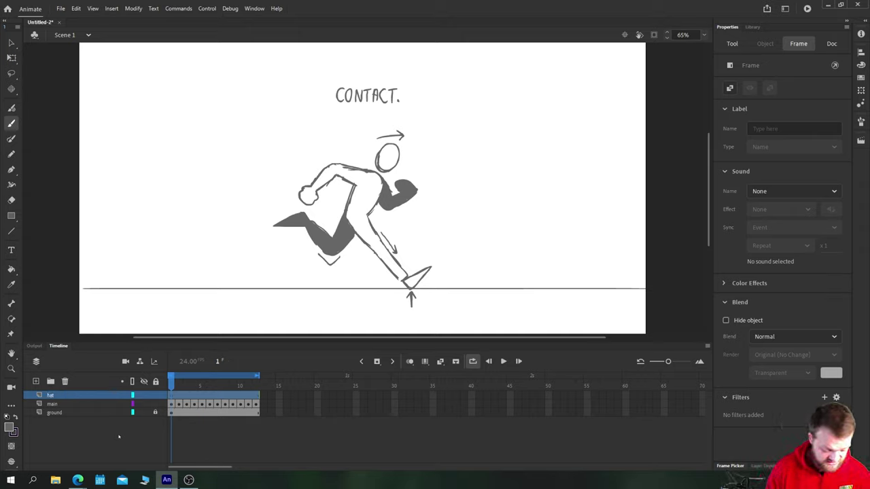
Add another layer above hat and name it backpack.
left_click(36, 381)
double_click(55, 395)
type("bsa")
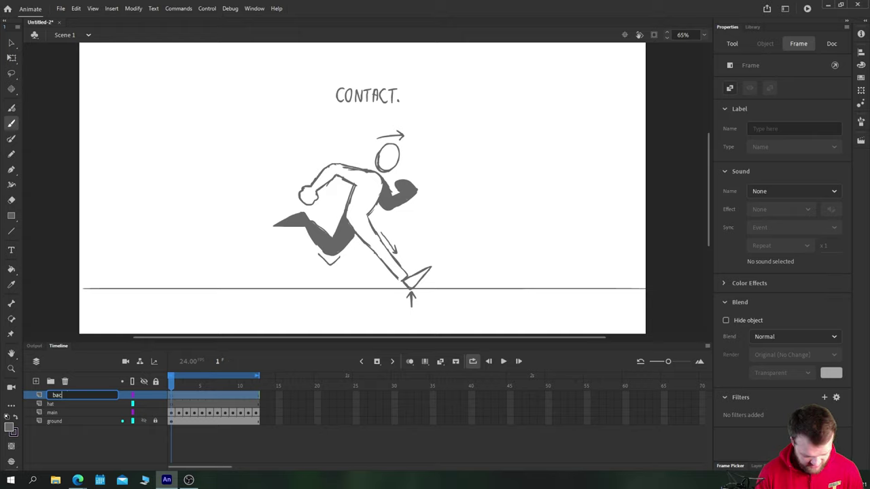
type("ckpack")
key("Return")
Add a shorts layer above backpack and delete the surplus unnamed layer above it.
left_click(36, 381)
left_click(36, 381)
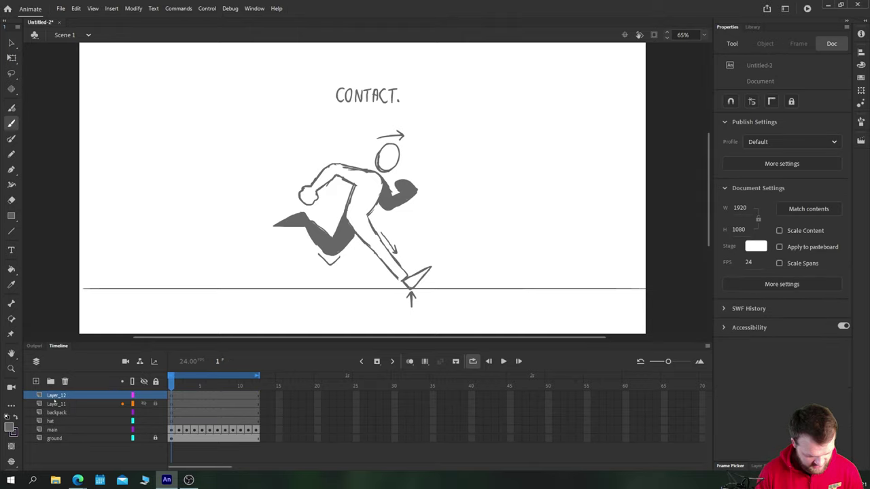
left_click(55, 405)
double_click(56, 404)
type("shorts")
key("Return")
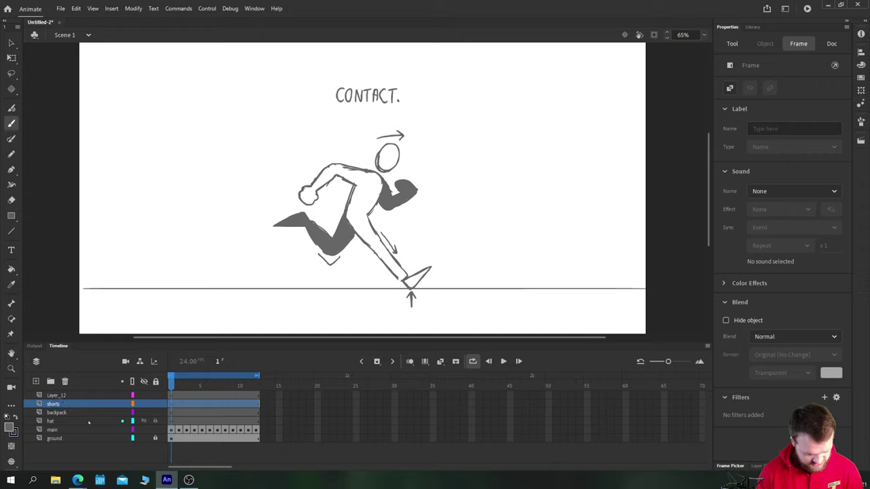
left_click(59, 397)
left_click(65, 381)
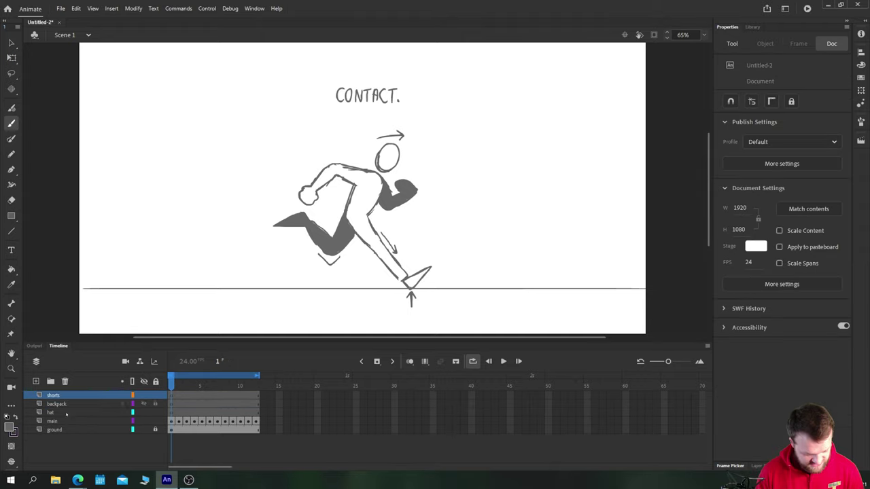
Convert all 12 frames of the hat, backpack and shorts layers to blank keyframes.
left_click_drag(255, 412, 171, 395)
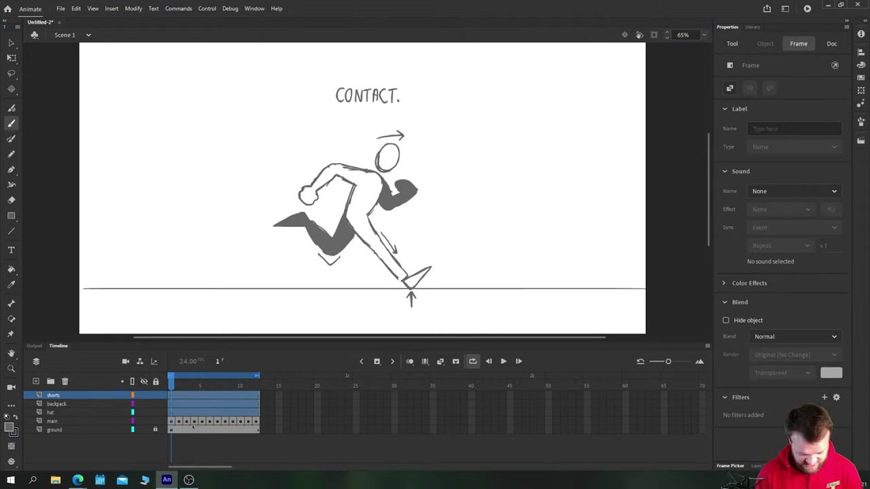
key("F7")
left_click(182, 436)
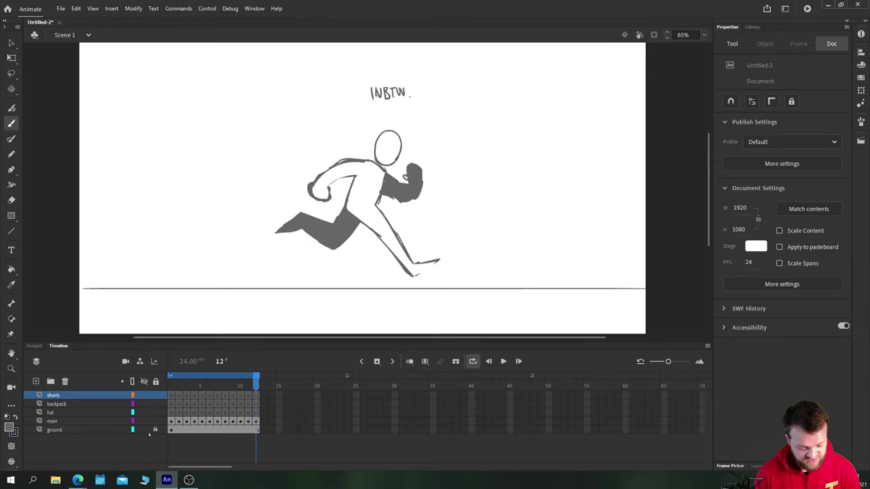
With a red Classic Brush on frame 1 of the hat layer, draw a brim line across the head that curves upward in front.
left_click(171, 413)
left_click(9, 428)
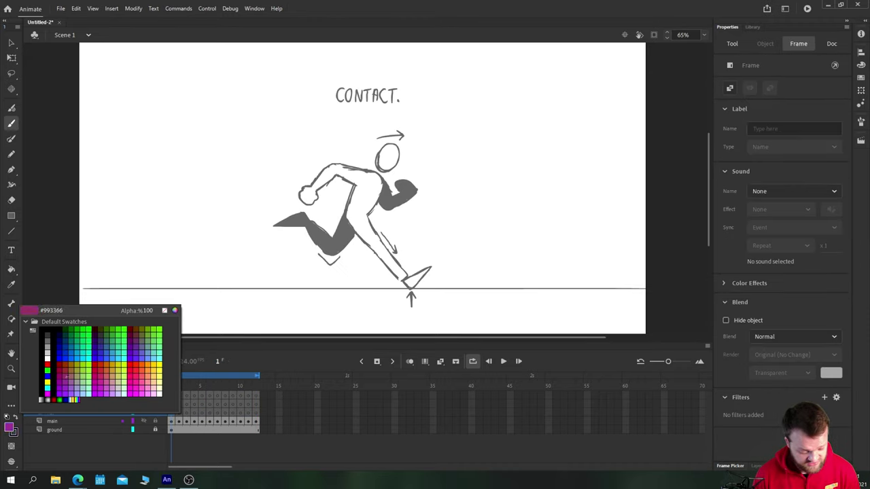
left_click(88, 388)
key("b")
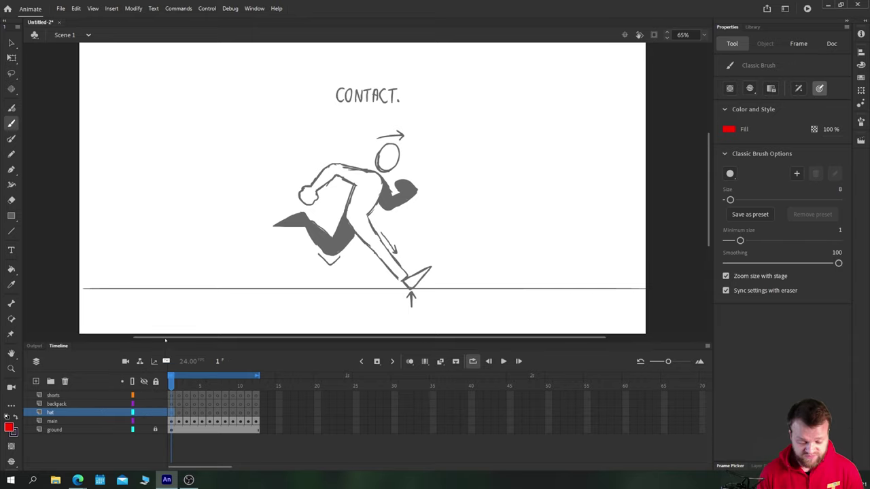
key("ctrl+equal")
mouse_move(267, 209)
left_mouse_down()
mouse_move(178, 285)
mouse_move(172, 156)
left_mouse_up()
key("period")
key("comma")
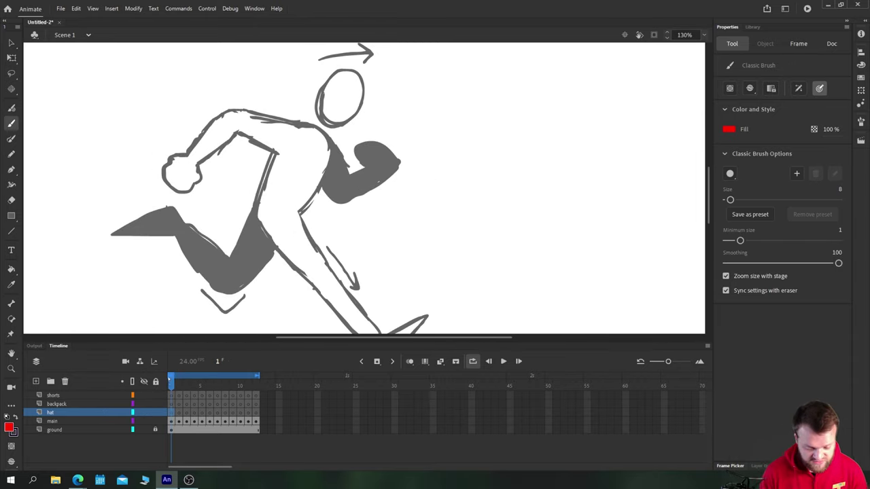
left_click_drag(187, 201, 187, 211)
key("period")
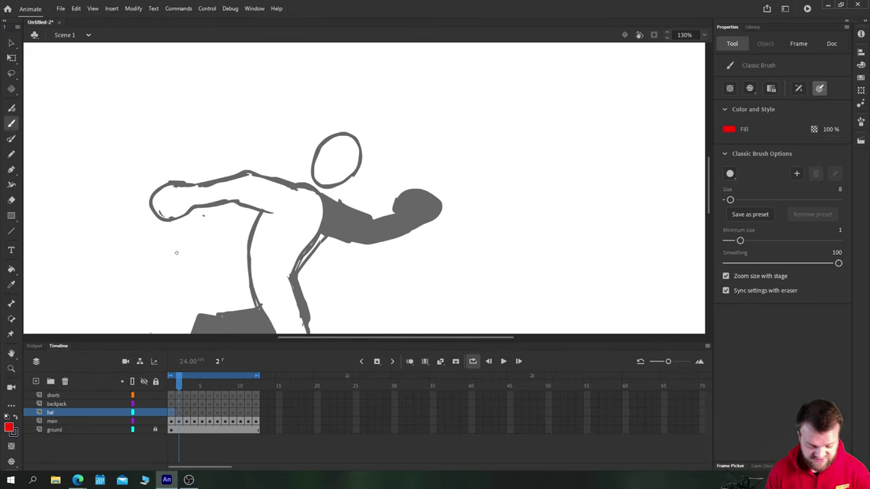
left_click_drag(179, 256, 209, 259)
key("comma")
scroll(200, 192, "up", 2)
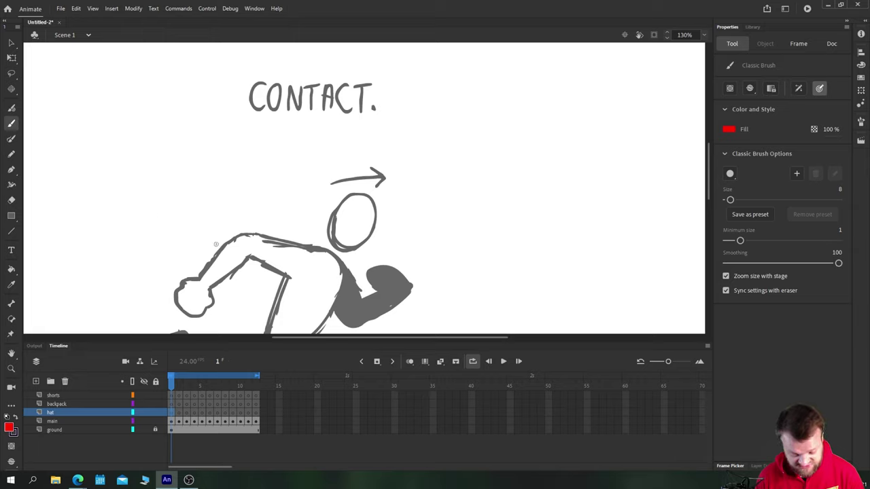
mouse_move(334, 215)
left_mouse_down()
mouse_move(375, 213)
mouse_move(393, 187)
mouse_move(390, 161)
left_mouse_up()
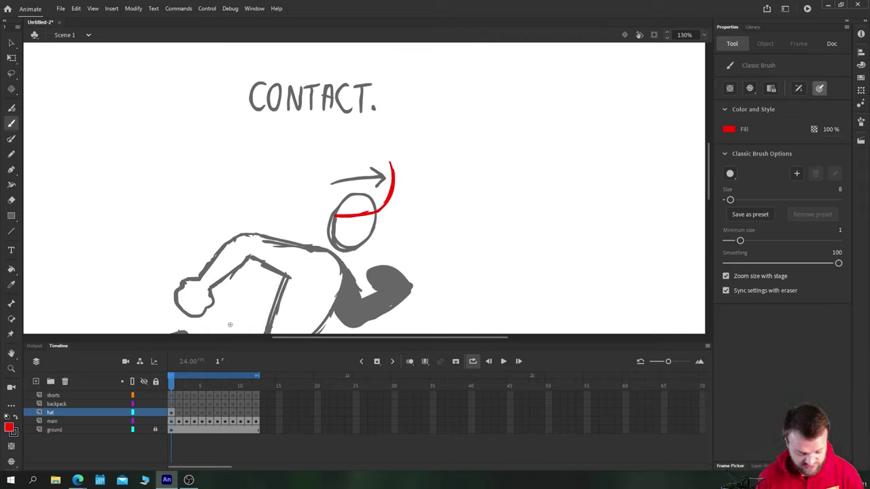
Turn on onion skinning and draw the red brim lower on frame 2's head, undoing the stray stroke in front of it.
left_click(410, 361)
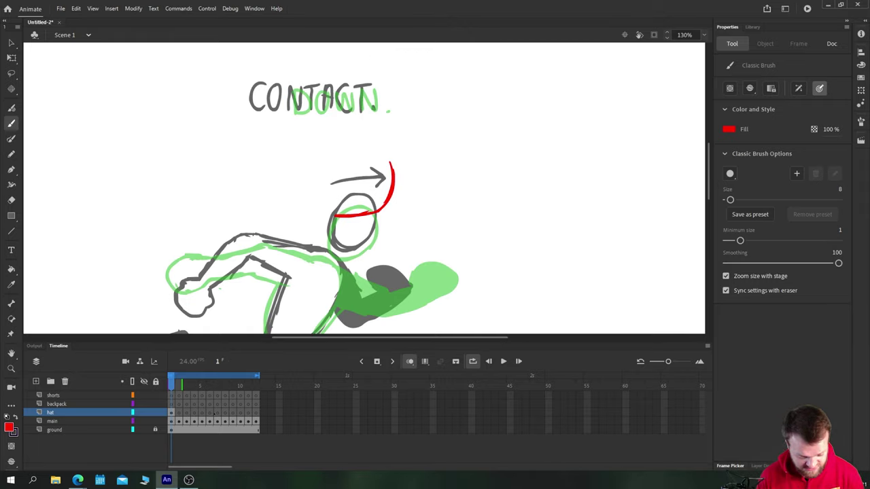
key("period")
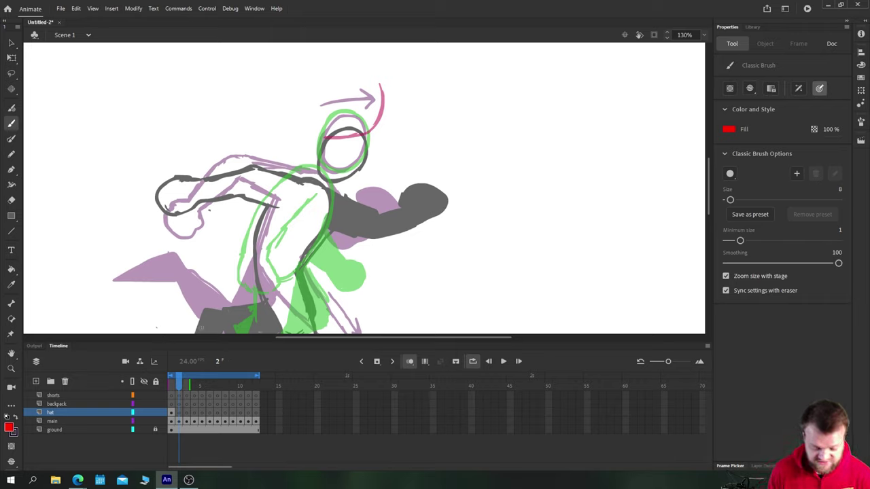
mouse_move(325, 144)
left_mouse_down()
mouse_move(375, 144)
mouse_move(379, 123)
mouse_move(366, 106)
mouse_move(387, 136)
left_mouse_up()
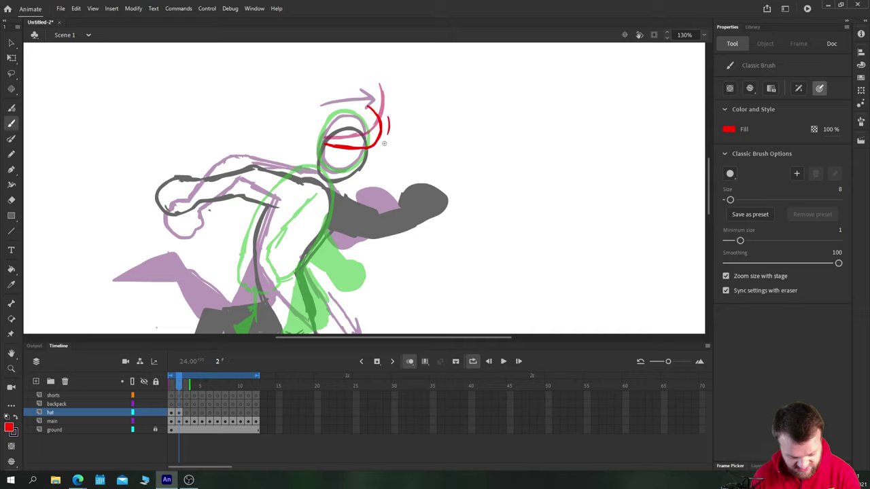
key("ctrl+z")
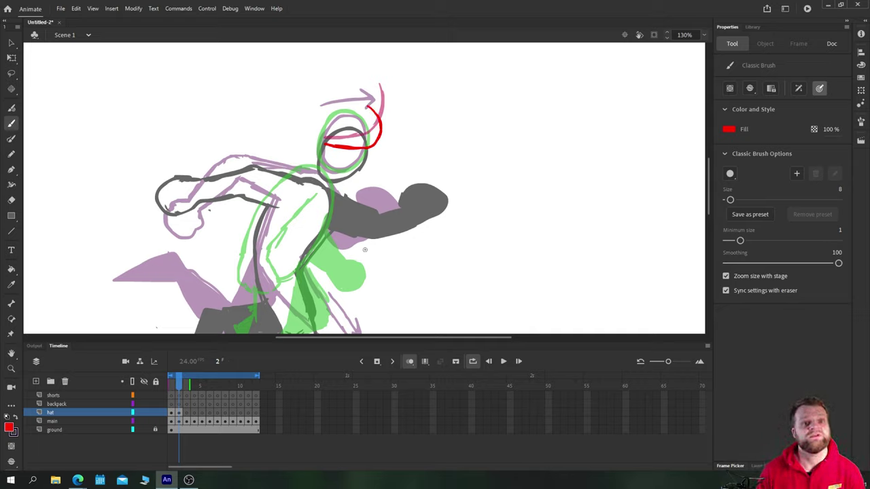
Draw the red brim on frame 3's head with its front end curling back up over the head.
key("period")
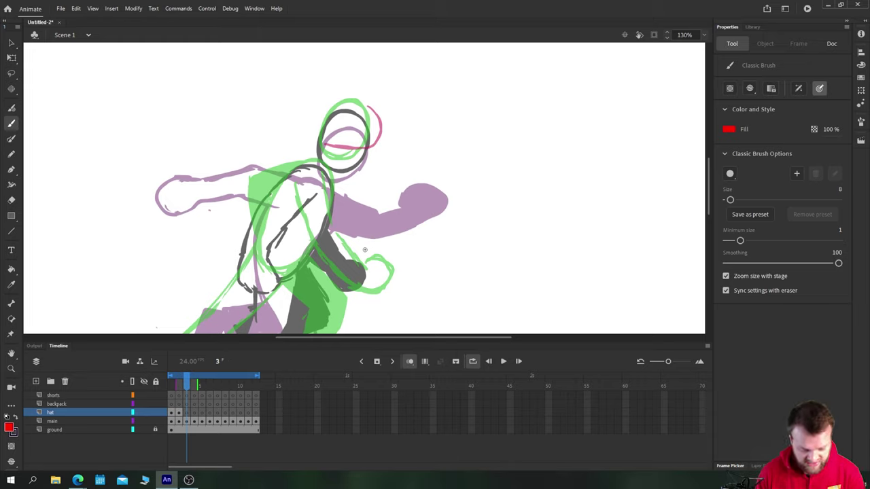
left_click_drag(326, 125, 369, 134)
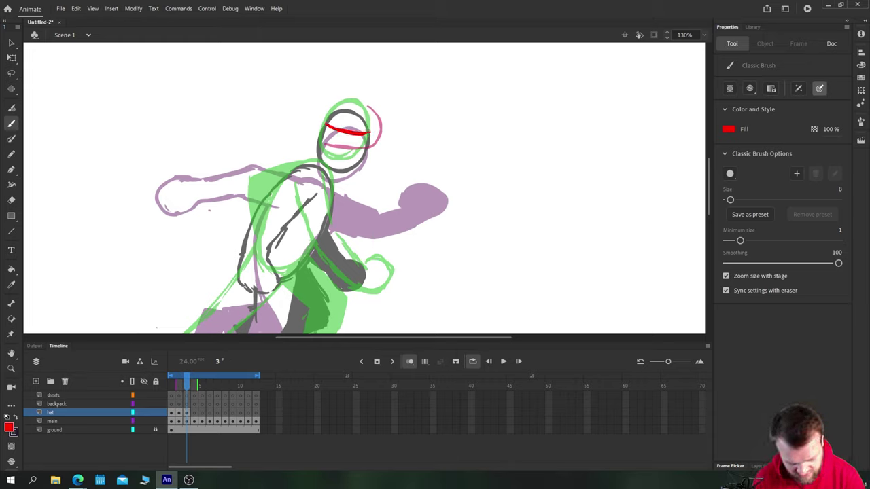
mouse_move(371, 132)
left_mouse_down()
mouse_move(355, 98)
mouse_move(341, 92)
left_mouse_up()
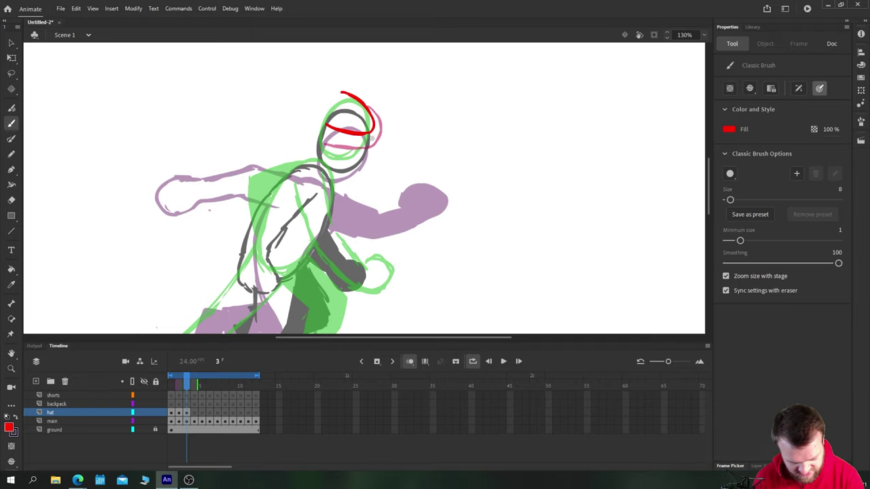
Draw the red brim on frame 4 curling upward and on frame 5 extending further forward with its tip raised.
key(".")
key("space")
left_click_drag(210, 106, 163, 181)
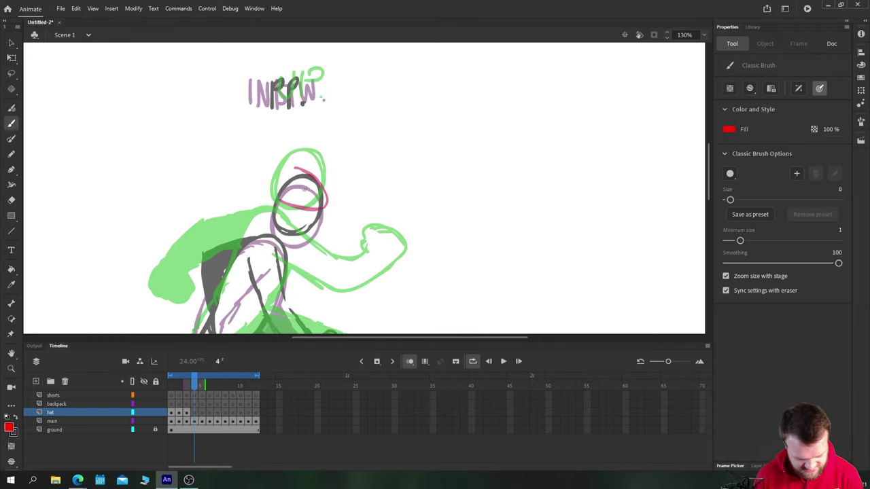
left_click_drag(281, 195, 321, 205)
key("comma")
key("period")
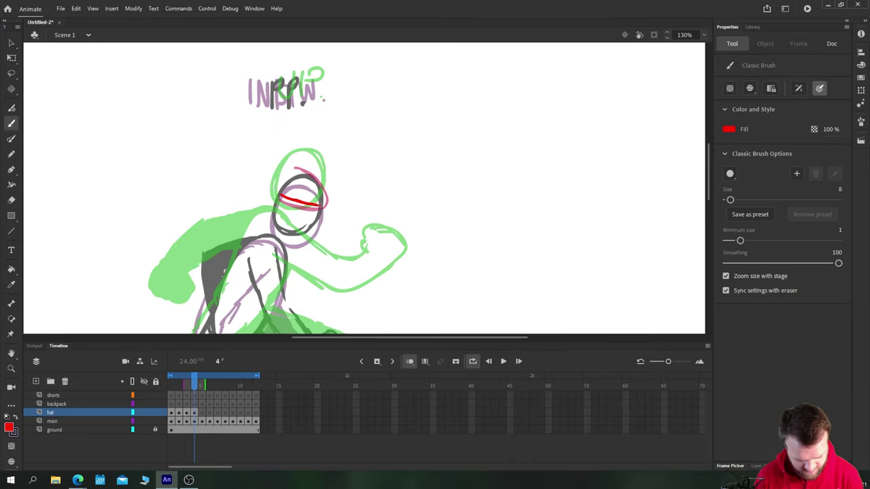
mouse_move(335, 197)
left_mouse_down()
mouse_move(326, 161)
mouse_move(283, 167)
mouse_move(322, 174)
mouse_move(363, 143)
left_mouse_up()
key("period")
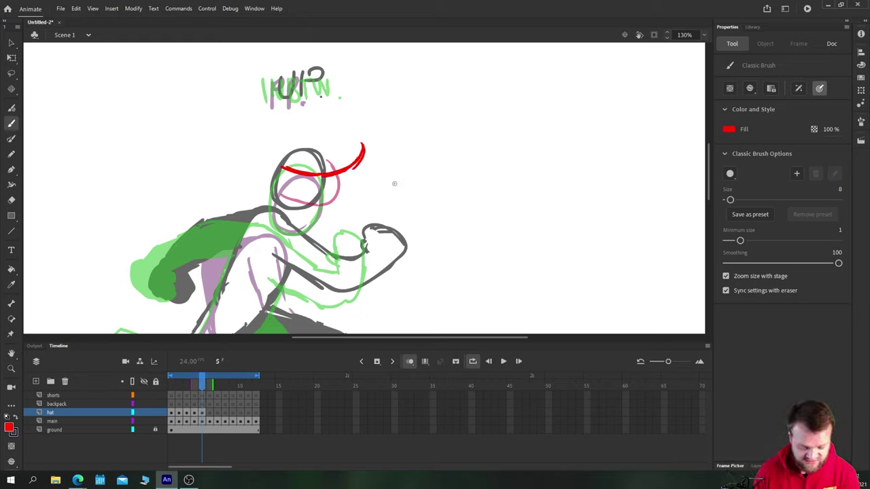
mouse_move(393, 183)
left_mouse_down()
mouse_move(430, 171)
mouse_move(432, 150)
left_mouse_up()
left_click_drag(443, 186, 496, 176)
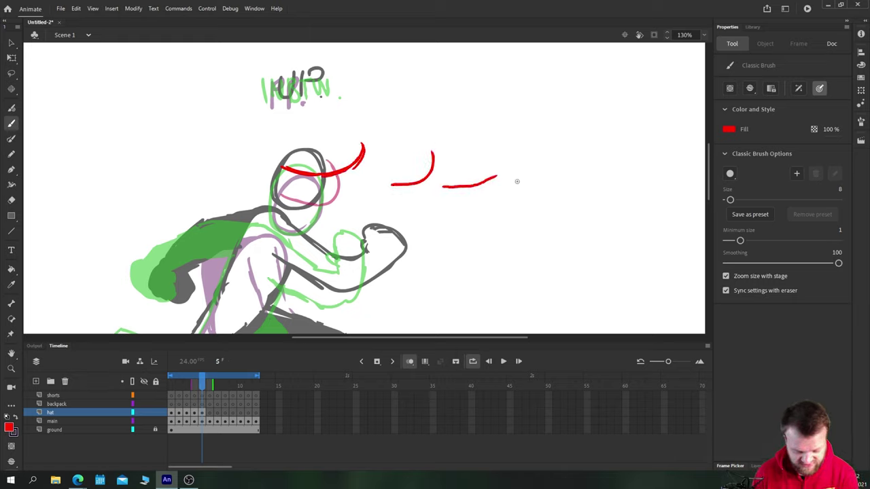
key("ctrl+z")
key("ctrl+z")
Draw the red upward-curving brim across the heads on frames 6 and 7, following the onion-skinned previous brim.
key("period")
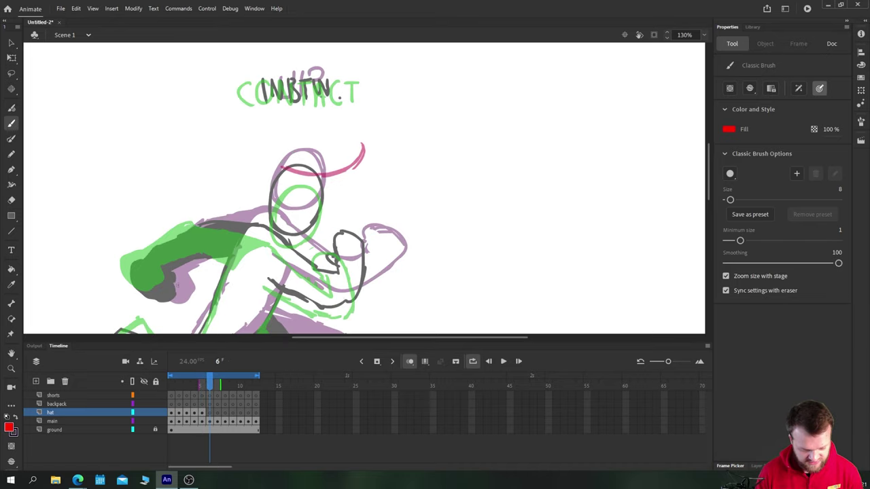
mouse_move(274, 183)
left_mouse_down()
mouse_move(330, 198)
mouse_move(347, 193)
mouse_move(358, 175)
left_mouse_up()
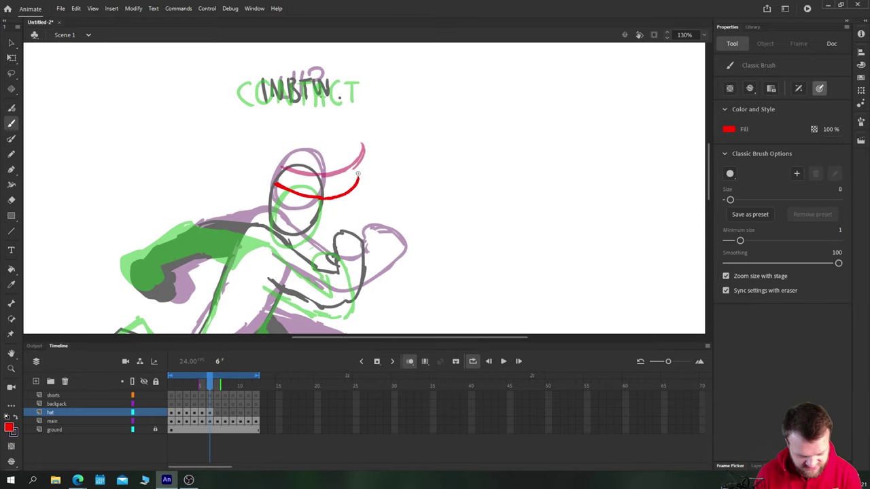
key("period")
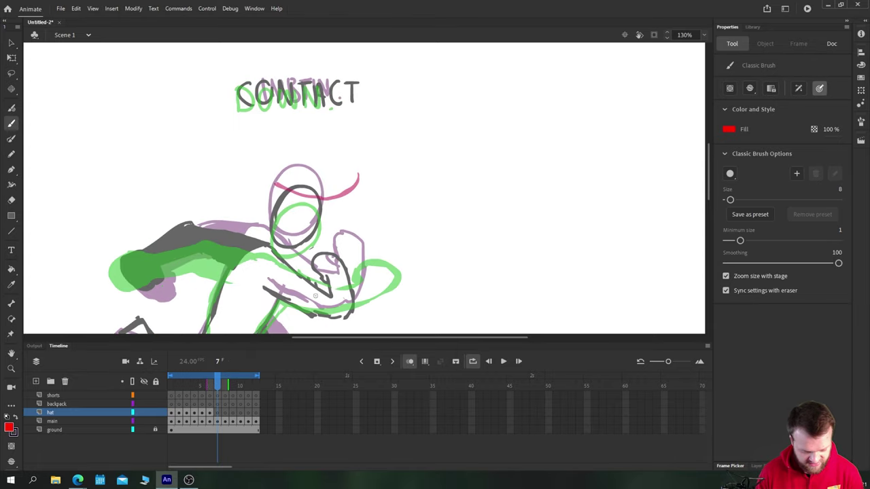
mouse_move(285, 202)
left_mouse_down()
mouse_move(325, 214)
mouse_move(342, 170)
left_mouse_up()
Draw the red upward-curving brim across the heads on frames 8 and 9 and advance to frame 10.
key("period")
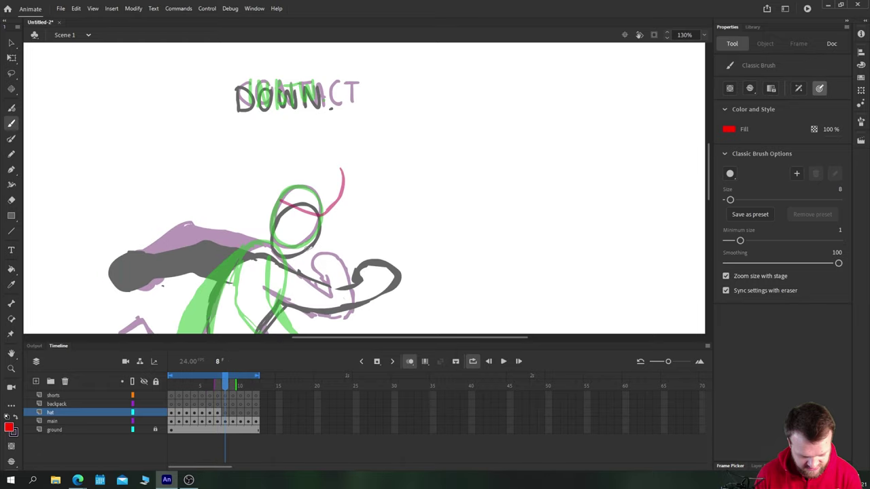
mouse_move(280, 219)
left_mouse_down()
mouse_move(317, 226)
mouse_move(330, 184)
left_mouse_up()
key("period")
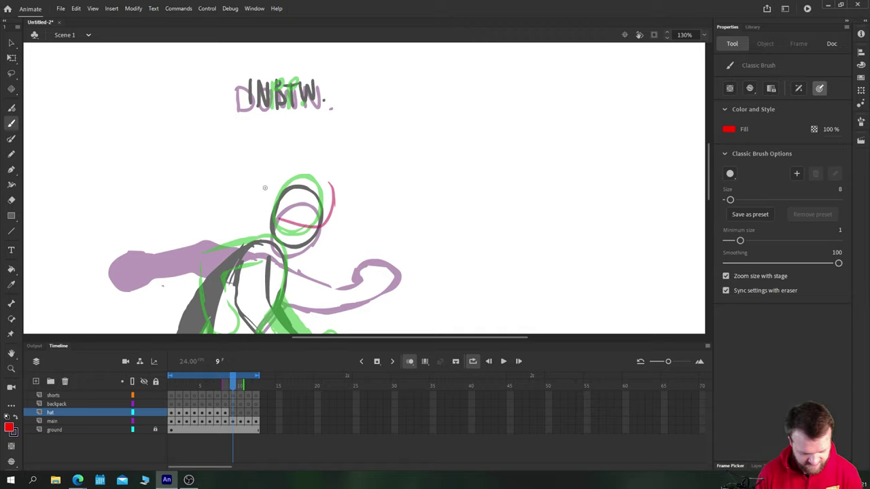
mouse_move(285, 206)
left_mouse_down()
mouse_move(319, 215)
mouse_move(342, 183)
mouse_move(339, 169)
left_mouse_up()
key("period")
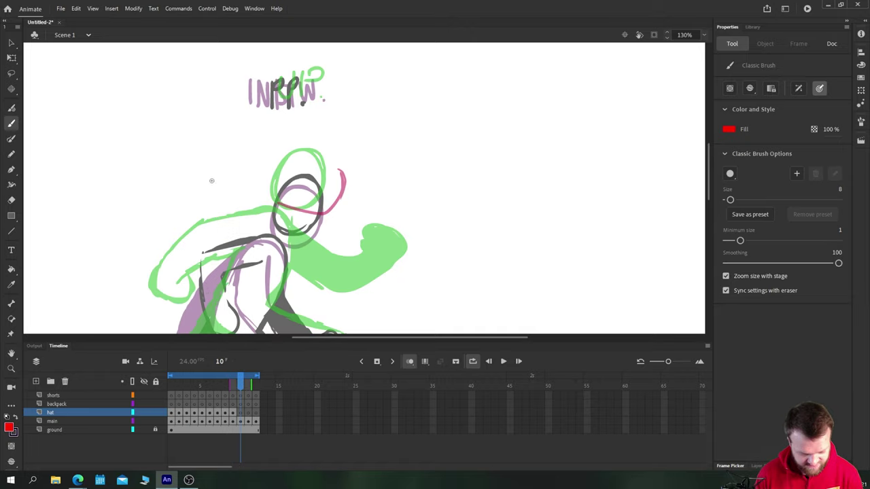
Draw the red brim across the heads on frames 10 and 11 with its front end curving upward.
mouse_move(282, 196)
left_mouse_down()
mouse_move(320, 203)
mouse_move(336, 197)
mouse_move(352, 166)
left_mouse_up()
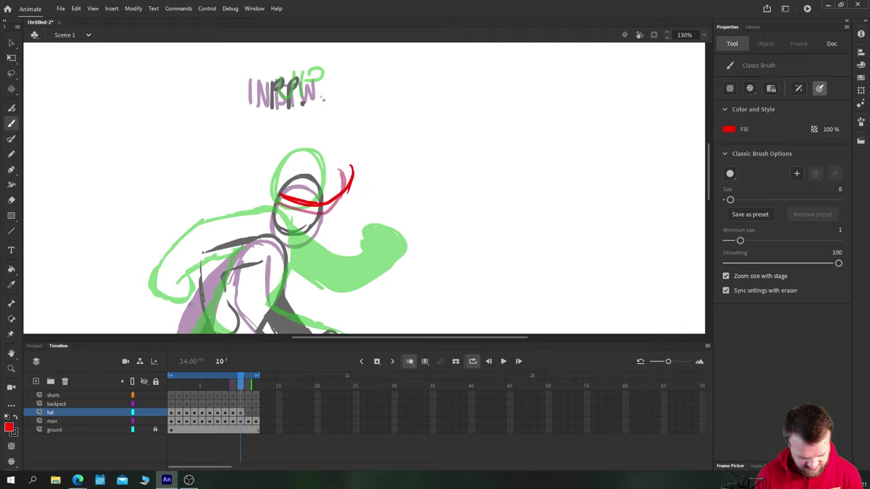
key("period")
mouse_move(283, 168)
left_mouse_down()
mouse_move(324, 178)
mouse_move(348, 162)
mouse_move(355, 139)
left_mouse_up()
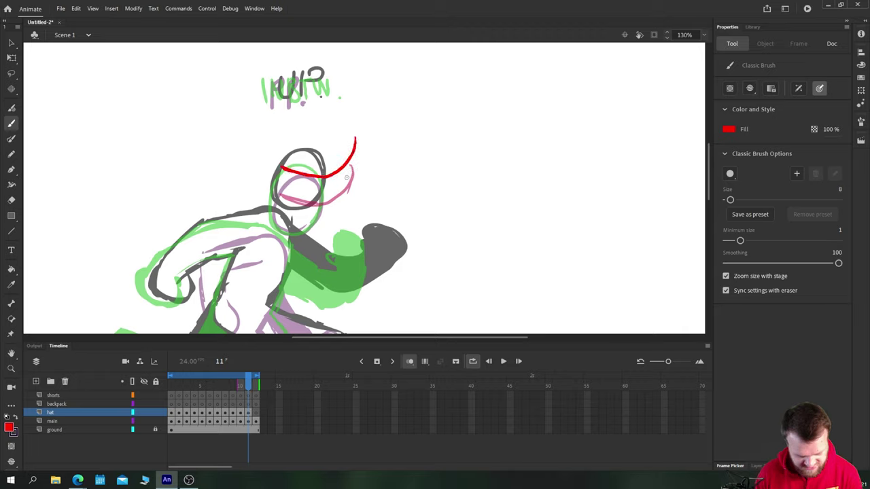
Draw the red upward-curving brim on frame 12's head and play back the run cycle to check the hat.
key("period")
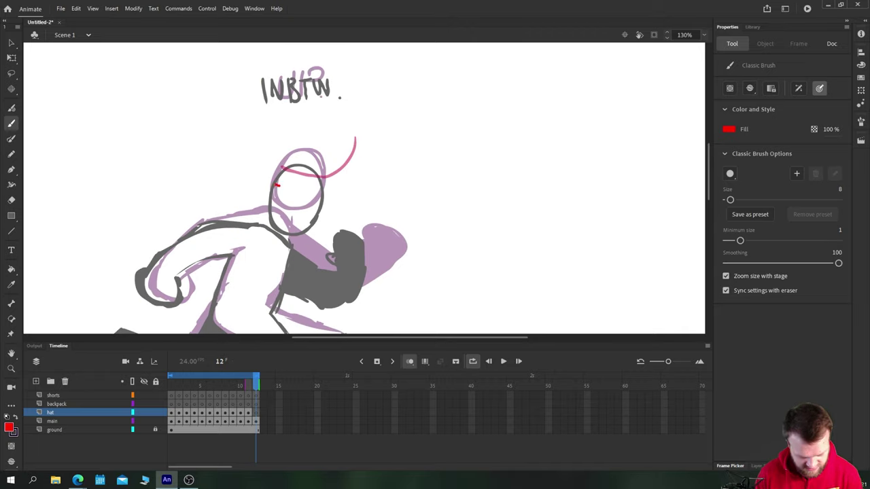
mouse_move(277, 185)
left_mouse_down()
mouse_move(334, 197)
mouse_move(352, 162)
left_mouse_up()
key("ctrl+z")
key("ctrl+minus")
key("Return")
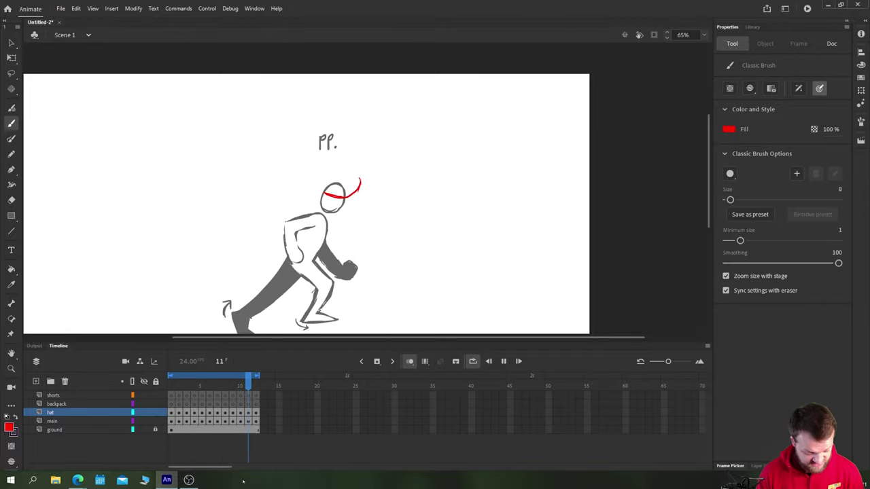
On frame 1 of the backpack layer, draw a red rounded backpack on the runner's back with a strap around the shoulder.
left_click(64, 404)
left_click_drag(168, 288, 186, 213)
scroll(185, 213, "up", 3)
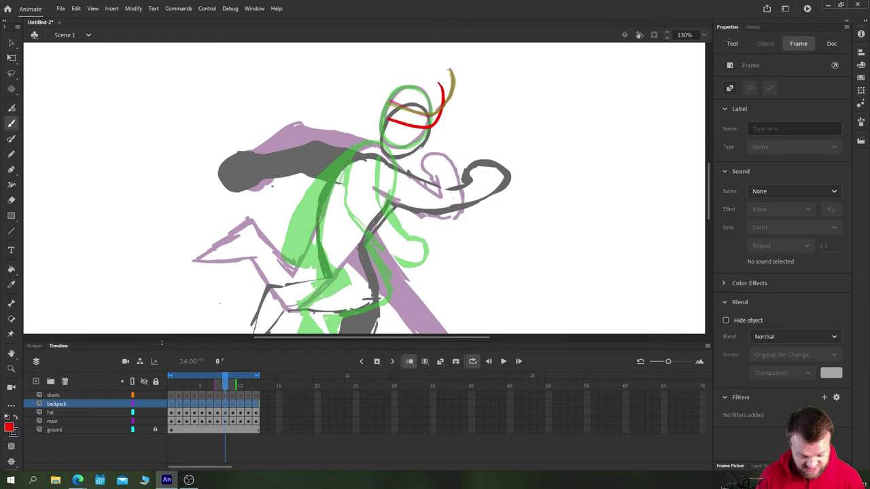
left_click(171, 403)
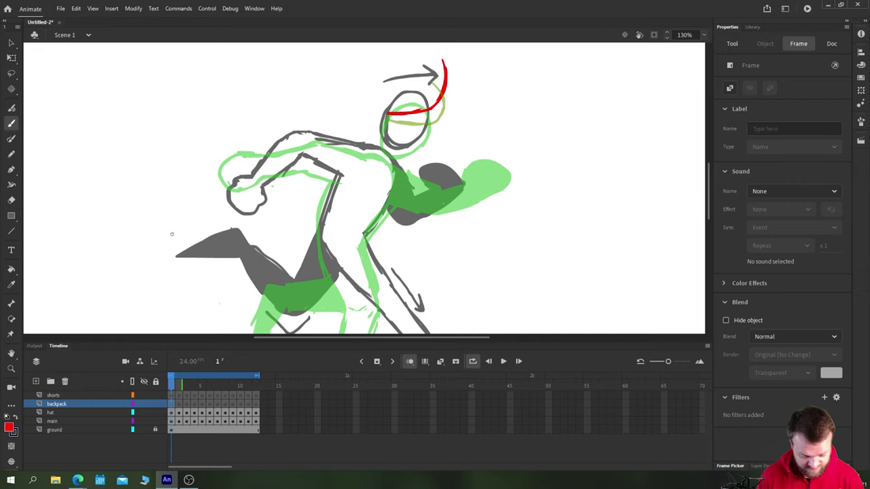
key("ctrl+minus")
left_click_drag(163, 231, 155, 252)
key("ctrl+equal")
left_click_drag(211, 245, 197, 243)
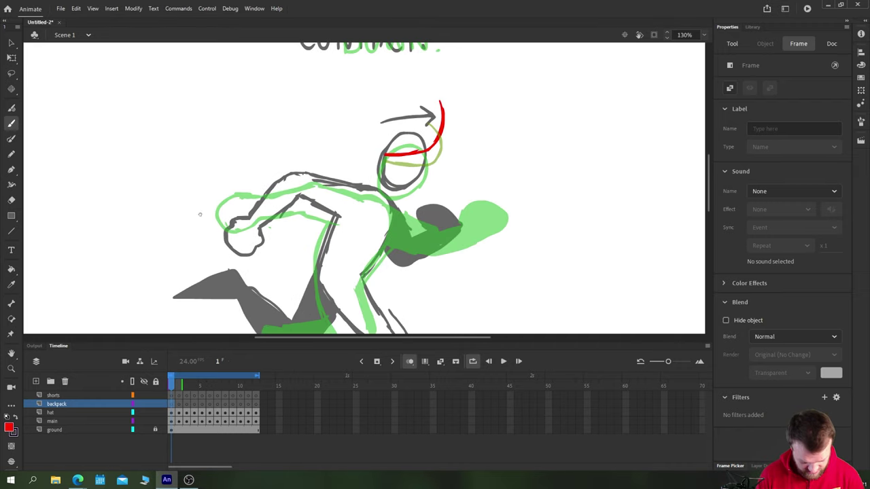
key("b")
left_click_drag(365, 183, 305, 167)
mouse_move(286, 212)
left_mouse_down()
mouse_move(279, 228)
mouse_move(306, 250)
mouse_move(325, 244)
mouse_move(331, 227)
left_mouse_up()
mouse_move(303, 172)
left_mouse_down()
mouse_move(319, 165)
mouse_move(363, 181)
mouse_move(369, 210)
mouse_move(312, 252)
mouse_move(347, 245)
mouse_move(364, 184)
mouse_move(356, 241)
left_mouse_up()
mouse_move(368, 185)
left_mouse_down()
mouse_move(370, 214)
mouse_move(315, 247)
left_mouse_up()
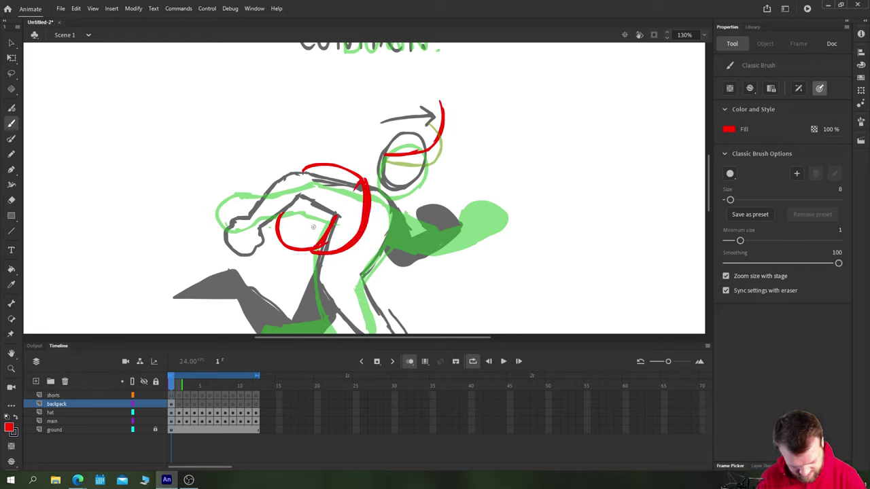
mouse_move(294, 200)
left_mouse_down()
mouse_move(337, 215)
mouse_move(317, 211)
left_mouse_up()
Draw the red rounded backpack and its shoulder strap on frame 2, slightly higher than the onion-skinned previous one.
key("period")
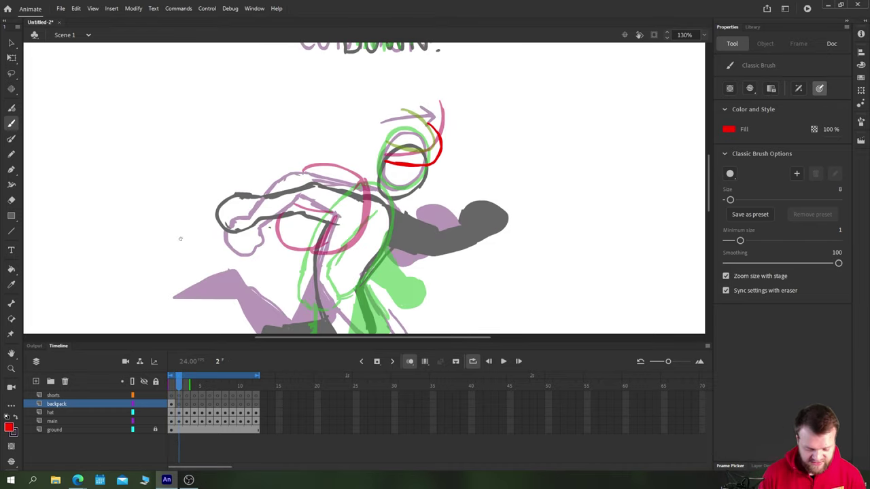
left_click_drag(180, 238, 172, 216)
mouse_move(359, 171)
left_mouse_down()
mouse_move(330, 145)
mouse_move(289, 146)
mouse_move(274, 168)
mouse_move(281, 217)
mouse_move(311, 221)
left_mouse_up()
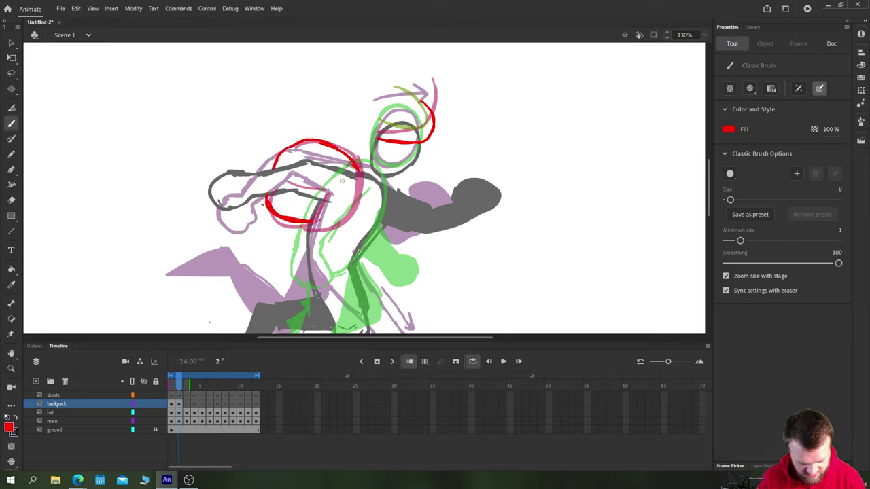
mouse_move(355, 169)
left_mouse_down()
mouse_move(349, 218)
mouse_move(307, 227)
left_mouse_up()
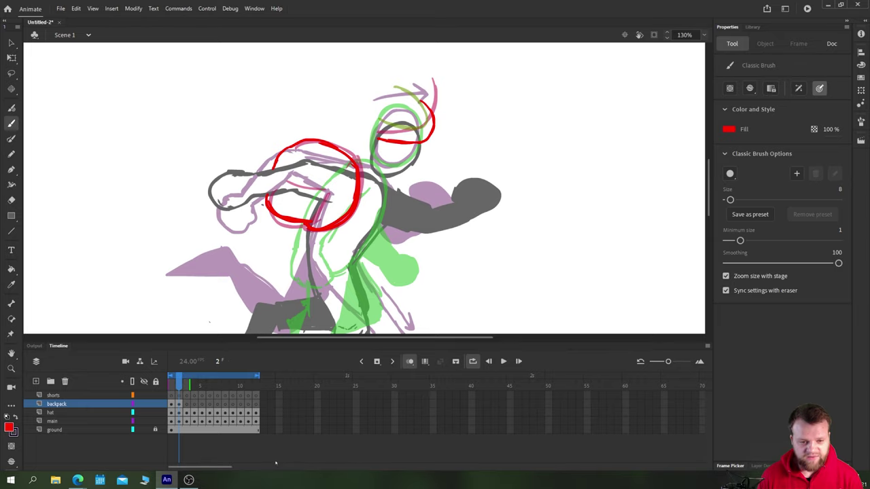
Draw the backpack on frame 3 as an elongated red shape sagging down the runner's back, with a curved shoulder strap.
key("period")
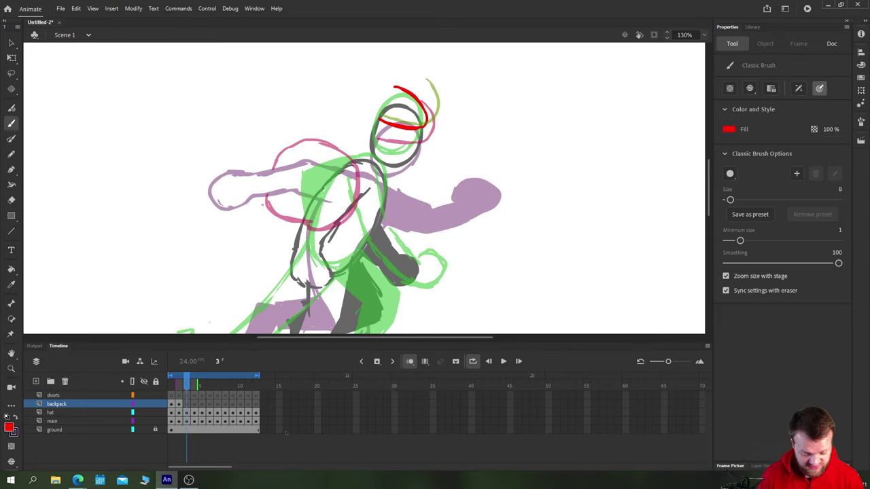
mouse_move(248, 144)
left_mouse_down()
mouse_move(238, 181)
mouse_move(221, 174)
mouse_move(219, 67)
left_mouse_up()
scroll(247, 143, "up", 2)
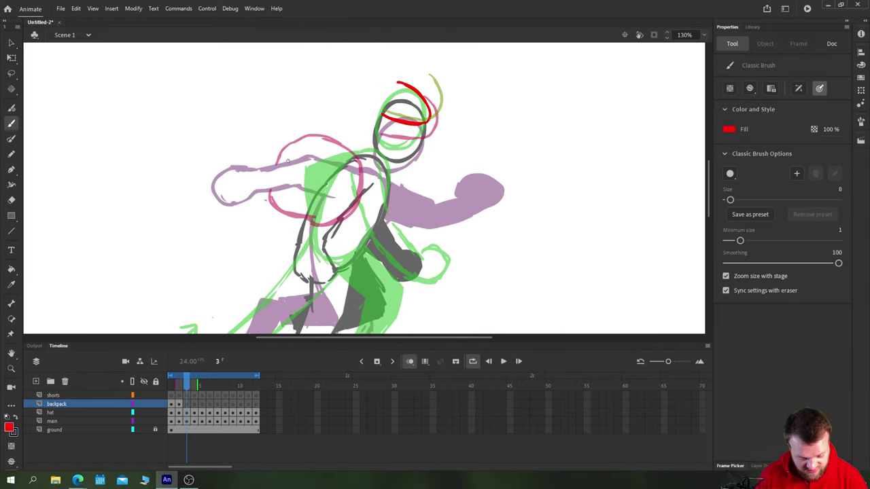
mouse_move(345, 161)
left_mouse_down()
mouse_move(308, 168)
mouse_move(276, 195)
mouse_move(262, 224)
mouse_move(265, 245)
mouse_move(294, 257)
left_mouse_up()
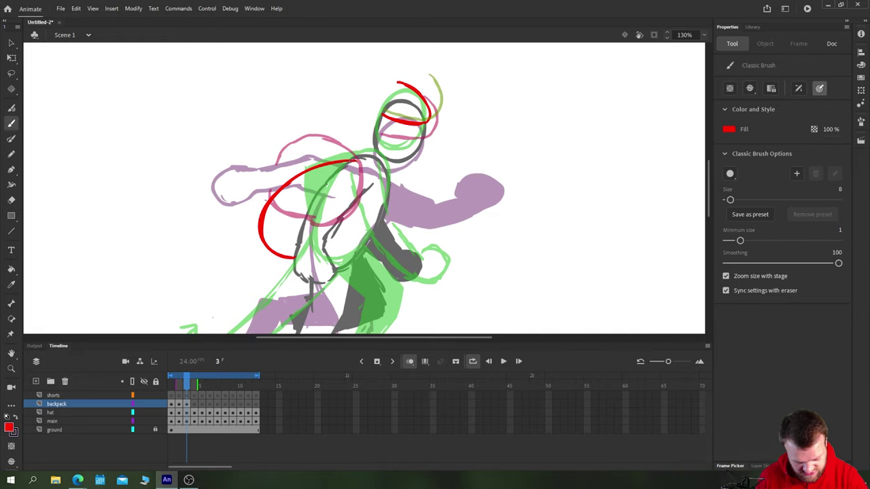
mouse_move(357, 161)
left_mouse_down()
mouse_move(368, 178)
mouse_move(352, 218)
mouse_move(322, 249)
left_mouse_up()
left_click_drag(367, 171, 341, 237)
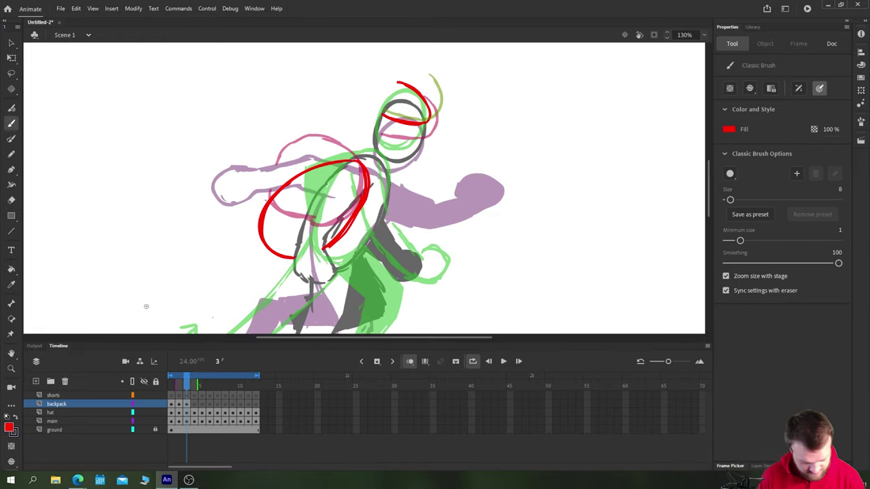
Draw the red backpack on frame 4 hanging low along the back, with a straight inner edge and a lower strap.
key("period")
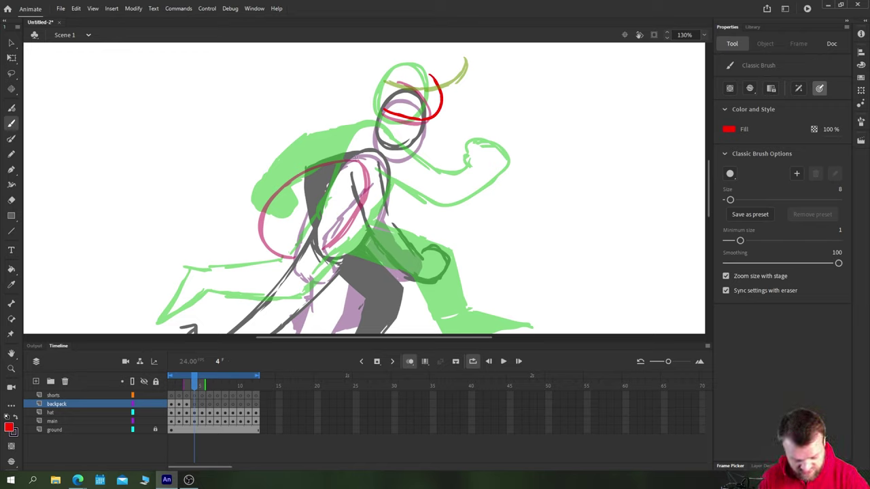
mouse_move(357, 152)
left_mouse_down()
mouse_move(287, 185)
mouse_move(266, 217)
mouse_move(262, 245)
mouse_move(291, 267)
left_mouse_up()
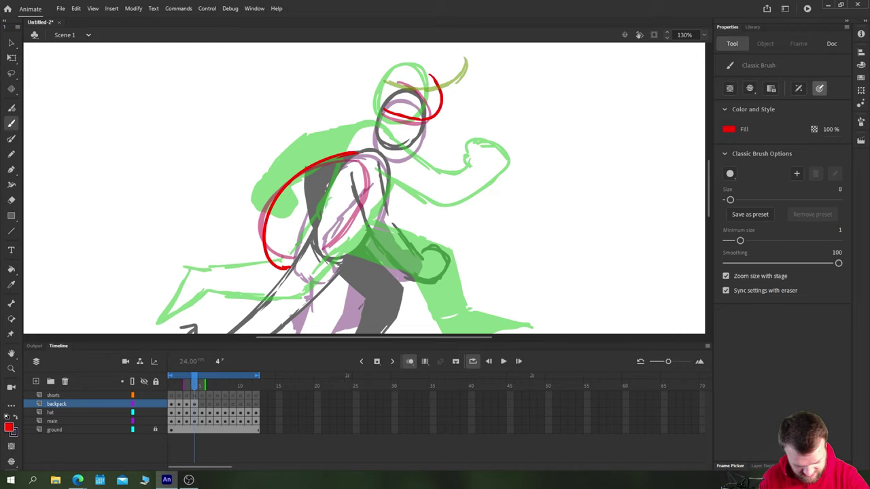
left_click_drag(356, 155, 292, 265)
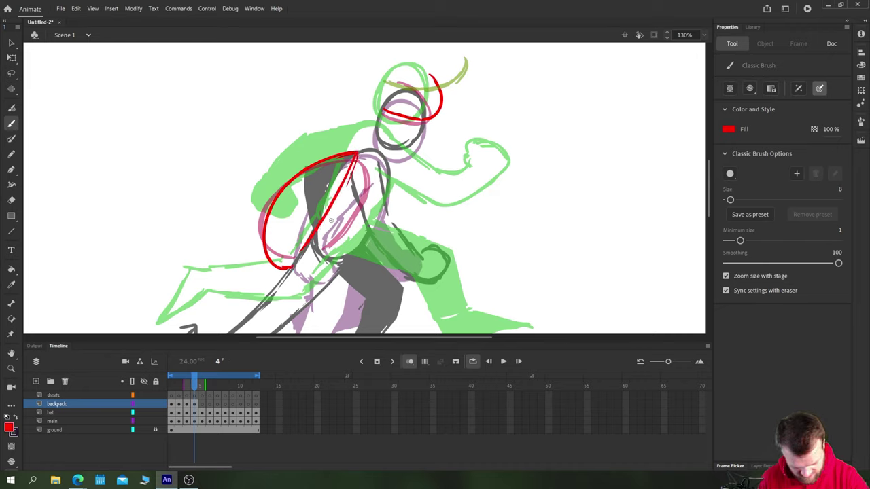
mouse_move(331, 219)
left_mouse_down()
mouse_move(306, 242)
mouse_move(354, 206)
left_mouse_up()
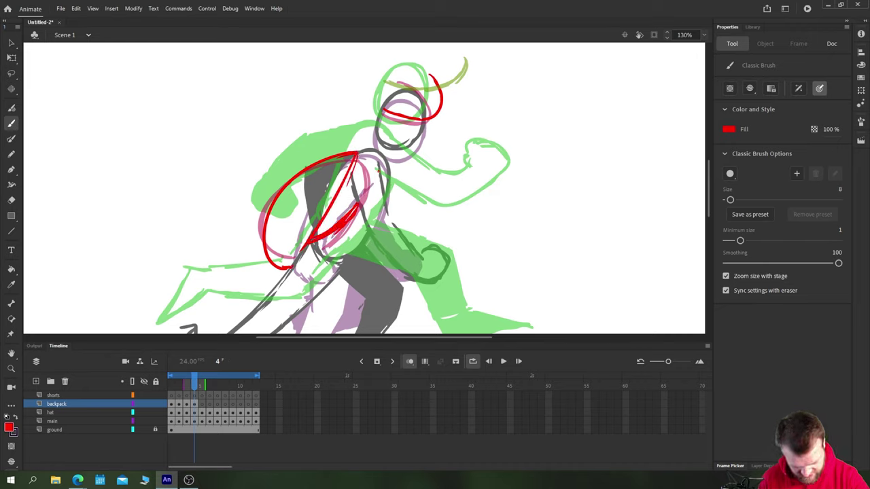
Check the pose on frame 6 and return to frame 5 of the backpack layer.
key("period")
key("period")
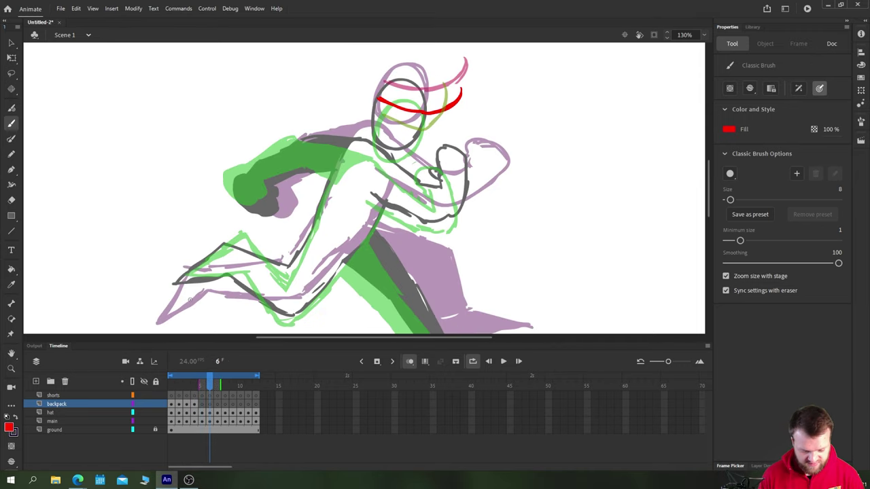
key("comma")
key("comma")
key("period")
left_click_drag(298, 138, 328, 160)
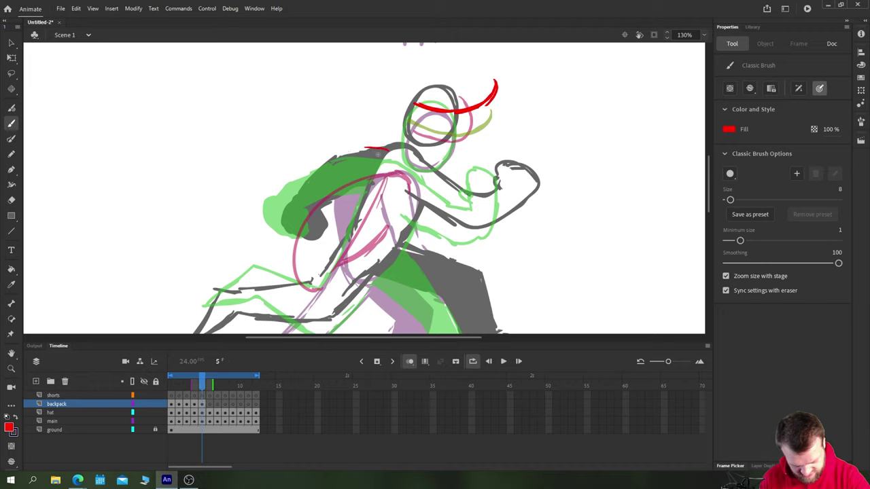
mouse_move(386, 147)
left_mouse_down()
mouse_move(349, 149)
mouse_move(295, 201)
mouse_move(320, 263)
mouse_move(291, 212)
left_mouse_up()
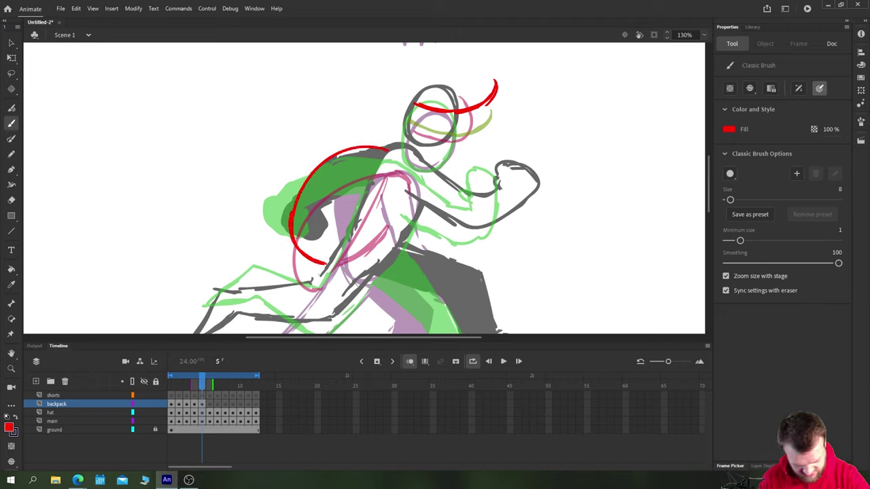
key("ctrl+z")
key("ctrl+z")
Draw the red rounded backpack on frame 5 closer to the raised back, with straps over the shoulder and under the arm.
mouse_move(373, 147)
left_mouse_down()
mouse_move(320, 160)
mouse_move(300, 201)
mouse_move(337, 252)
left_mouse_up()
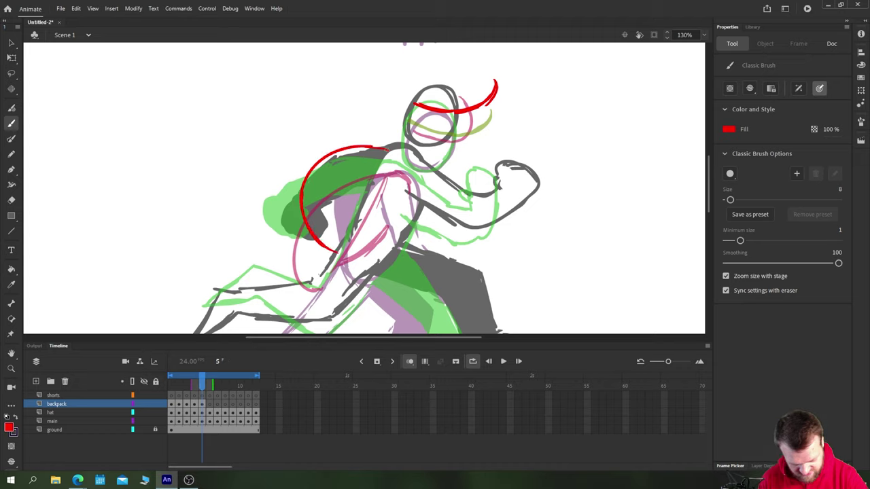
left_click_drag(384, 148, 416, 153)
mouse_move(411, 197)
left_mouse_down()
mouse_move(409, 219)
mouse_move(340, 250)
mouse_move(355, 187)
mouse_move(412, 197)
left_mouse_up()
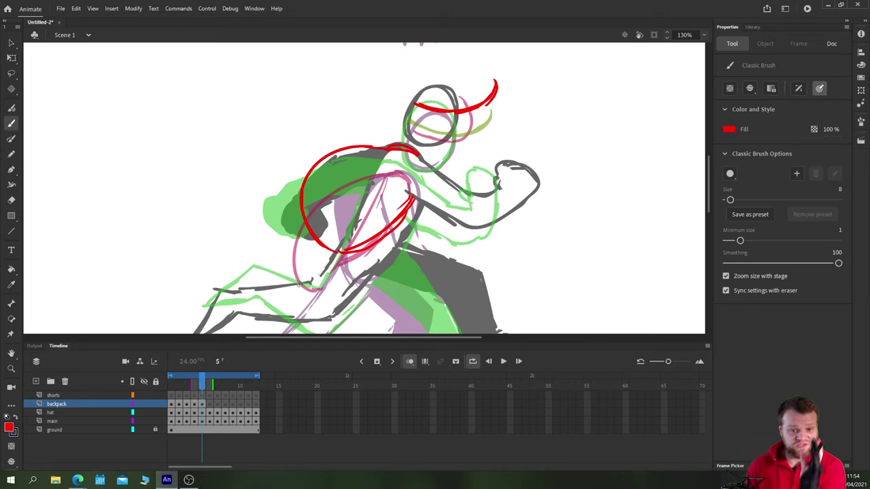
Draw the red backpack on frame 6 lifted above the back with its straps, and add an upward motion arrow behind it.
key(".")
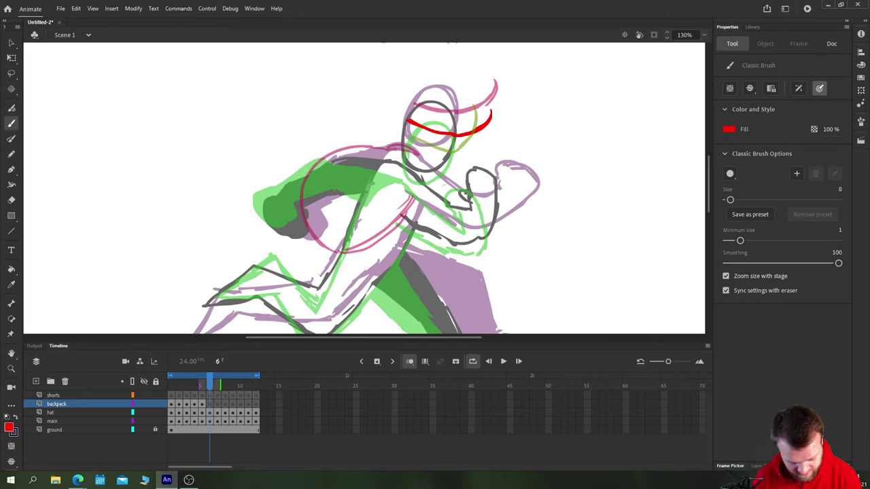
mouse_move(389, 157)
left_mouse_down()
mouse_move(325, 137)
mouse_move(296, 155)
mouse_move(287, 190)
mouse_move(315, 224)
mouse_move(350, 229)
mouse_move(390, 160)
left_mouse_up()
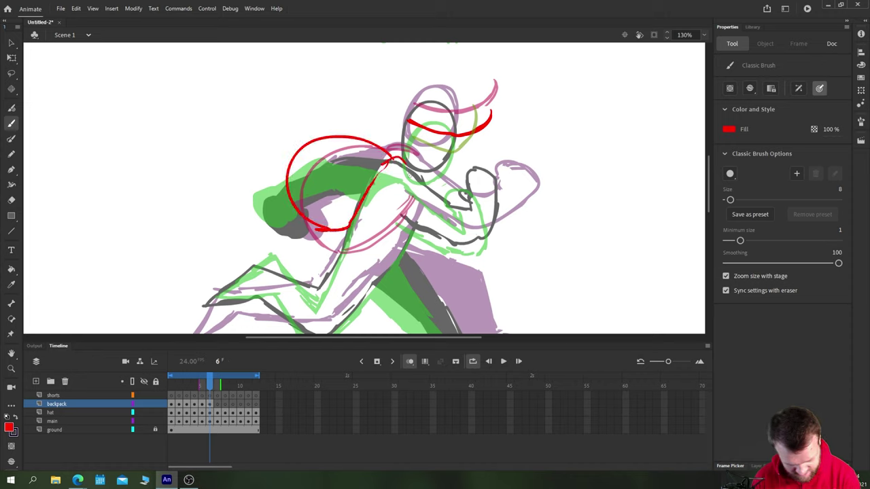
left_click_drag(392, 229, 344, 230)
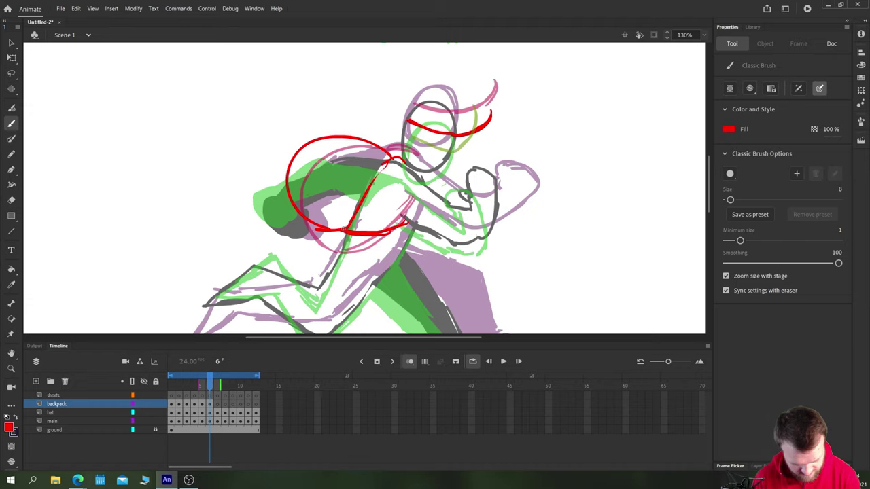
mouse_move(285, 212)
left_mouse_down()
mouse_move(275, 167)
mouse_move(281, 178)
left_mouse_up()
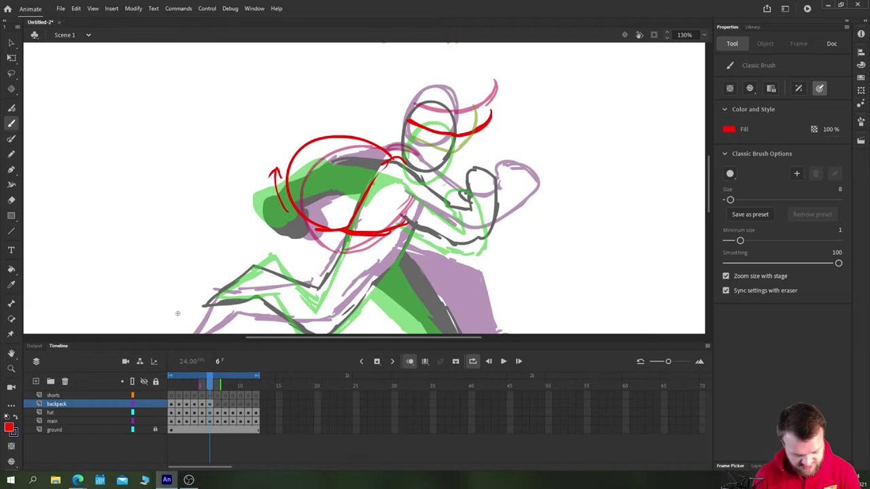
Copy the backpack layer's frames 1 to 6 onto frames 7 to 12.
key(".")
scroll(223, 136, "up", 3)
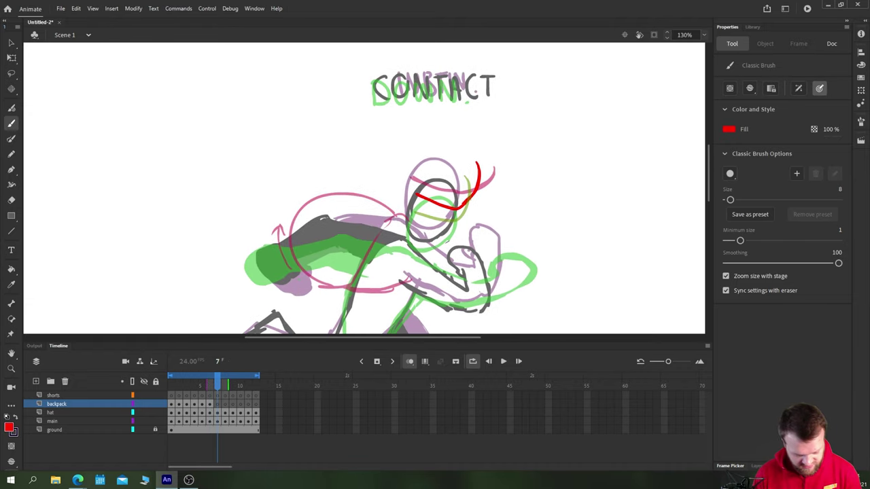
mouse_move(209, 406)
left_mouse_down()
mouse_move(172, 405)
mouse_move(224, 406)
left_mouse_up()
left_click(217, 403)
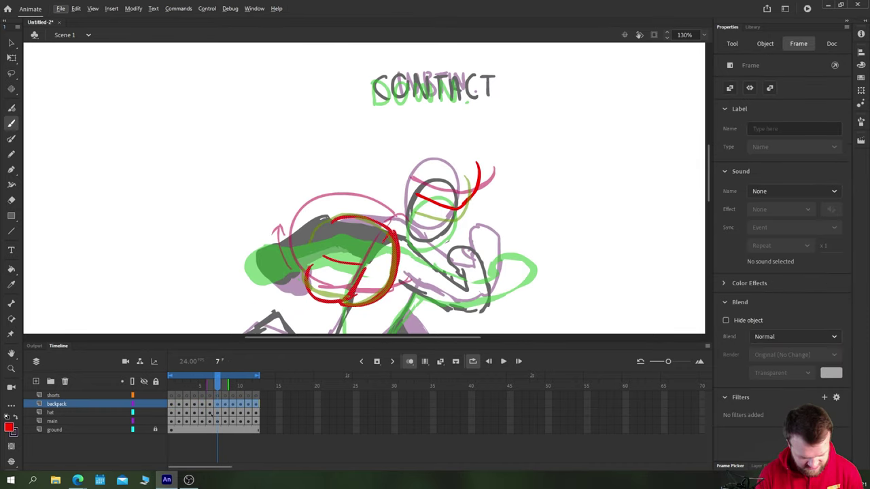
Play back the whole run cycle and check the backpack's motion around frame 7.
key("ctrl+minus")
key("ctrl+minus")
key("Return")
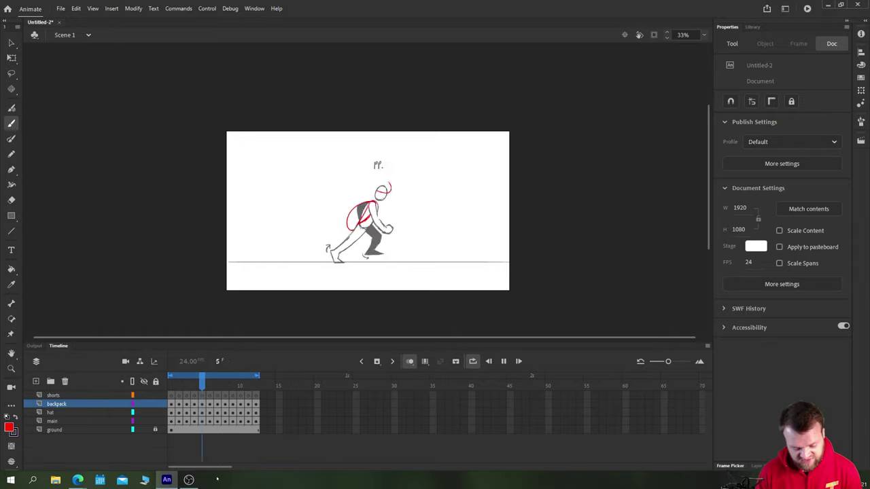
key("Return")
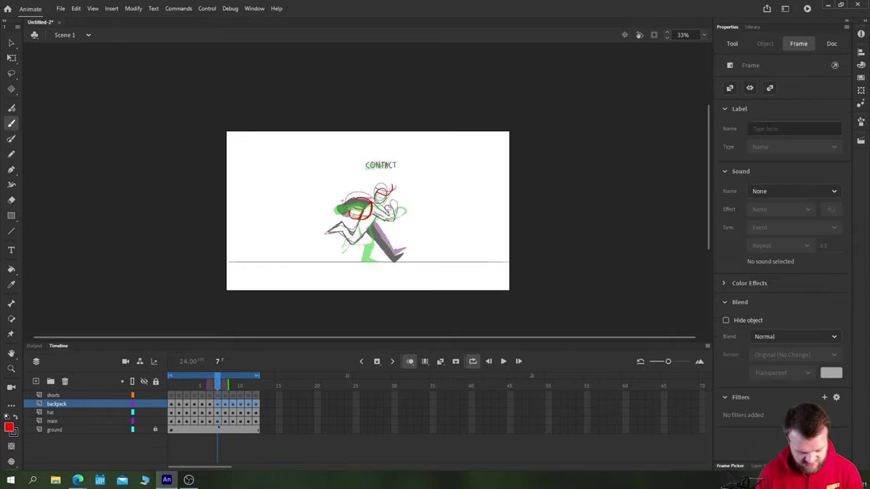
key("comma")
key("period")
key("period")
key("period")
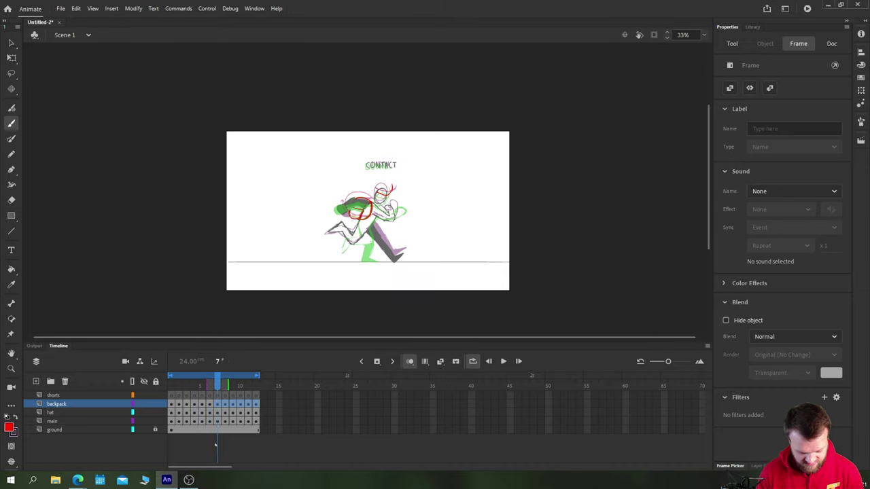
Turn off onion skinning to show only frame 7's drawing.
key("ctrl+equal")
key("ctrl+equal")
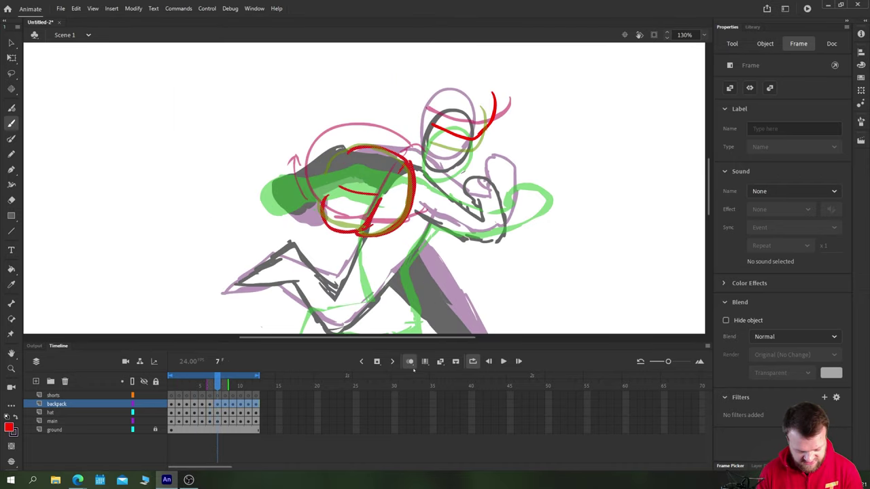
left_click(410, 362)
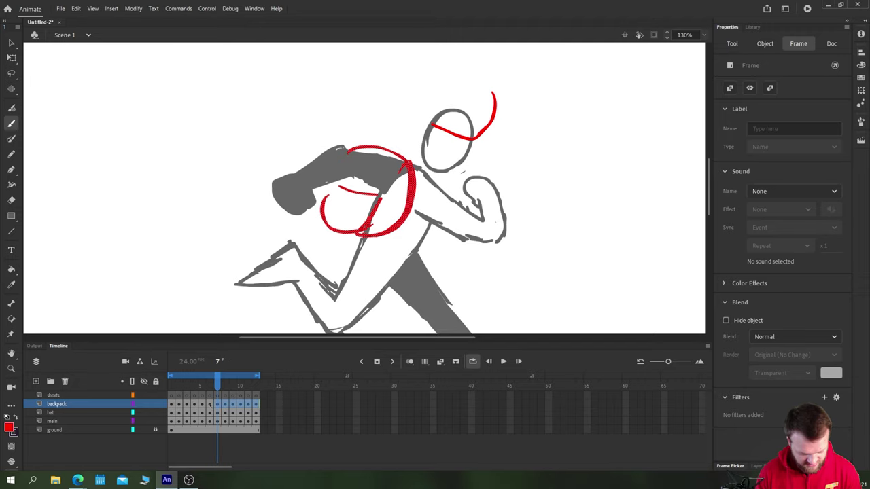
Step through frames 6 to 11 and play back the run cycle to check the backpack's motion.
key("comma")
key("period")
key("comma")
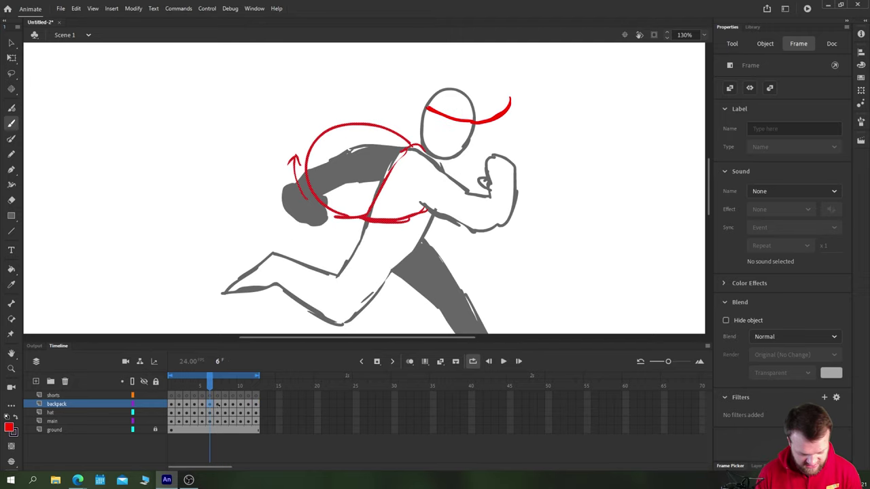
key("period")
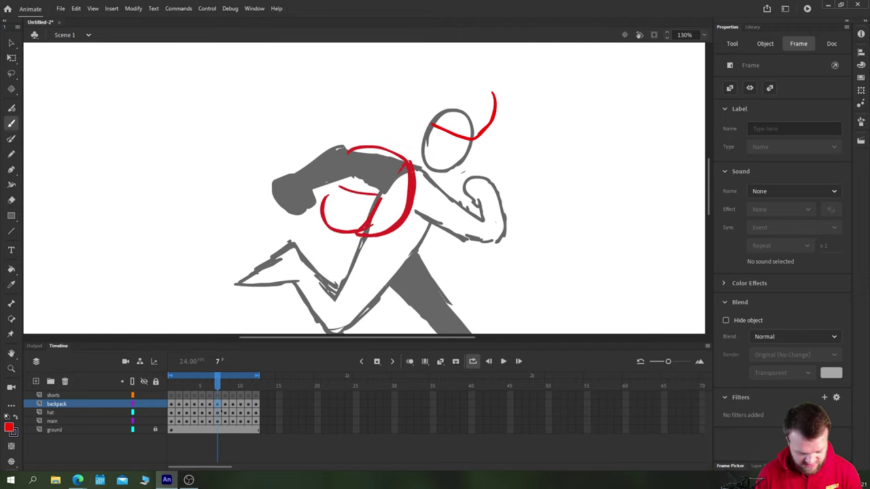
key("period")
key("period")
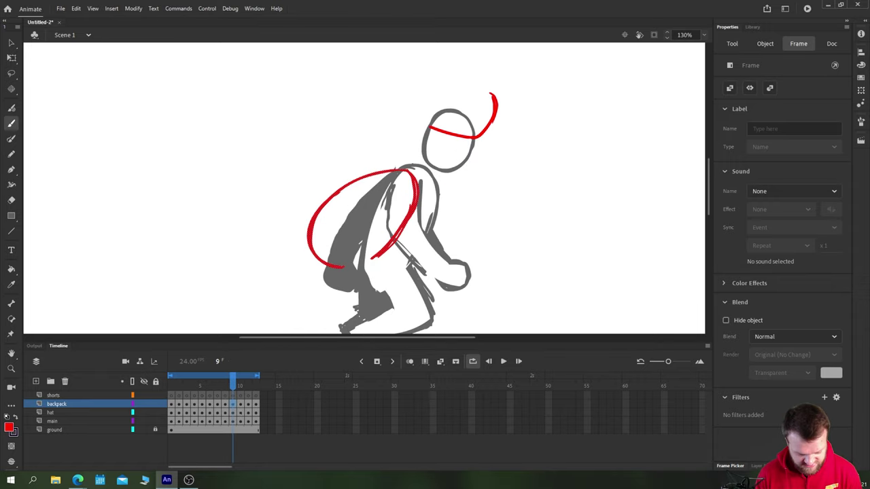
key("period")
key("period")
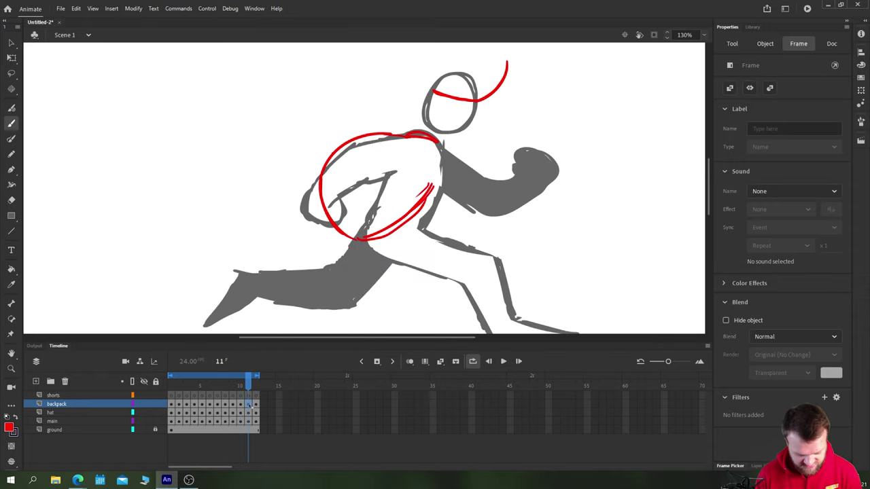
key("Return")
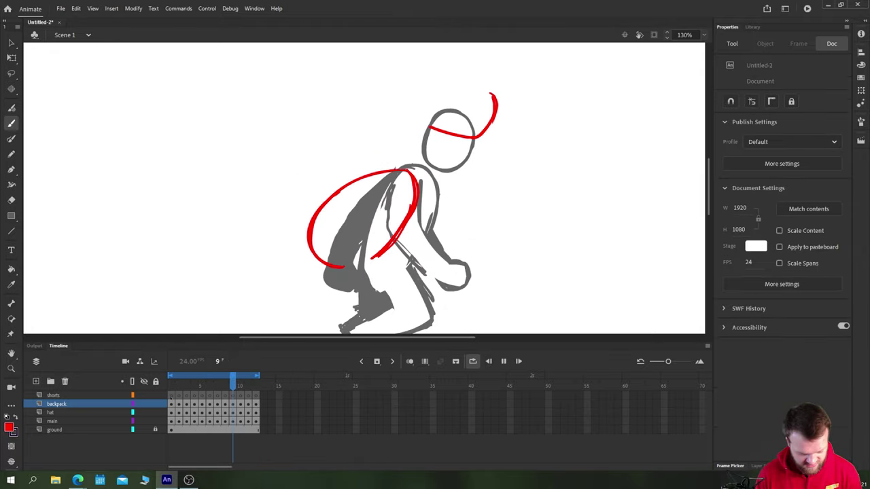
On the shorts layer, compare frames 1 and 2 and brush red shorts around the near thigh on frame 2, with the hem flaring forward past the knee.
left_click(171, 395)
mouse_move(195, 252)
left_mouse_down()
mouse_move(174, 164)
mouse_move(176, 186)
left_mouse_up()
key("b")
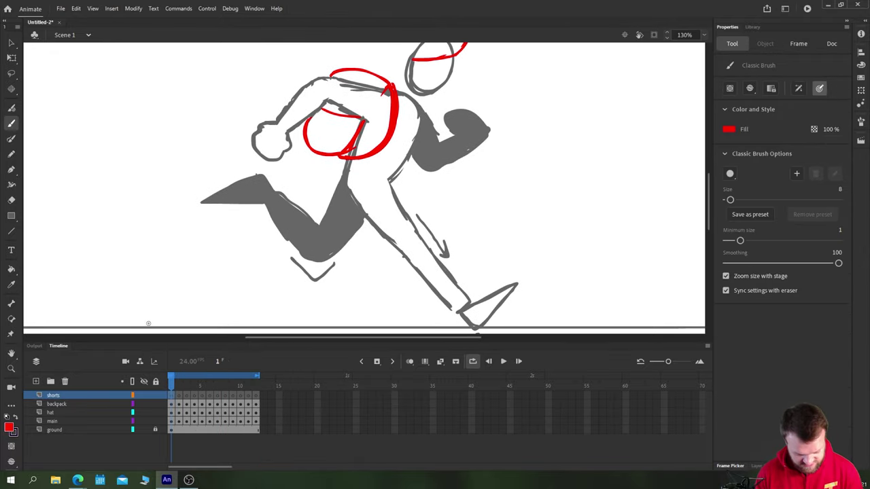
key("period")
key("comma")
key("period")
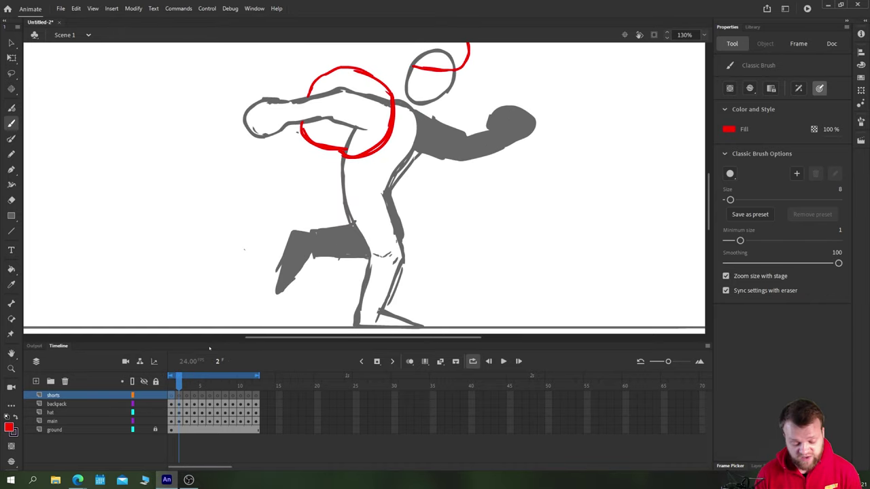
key("comma")
key("period")
key("comma")
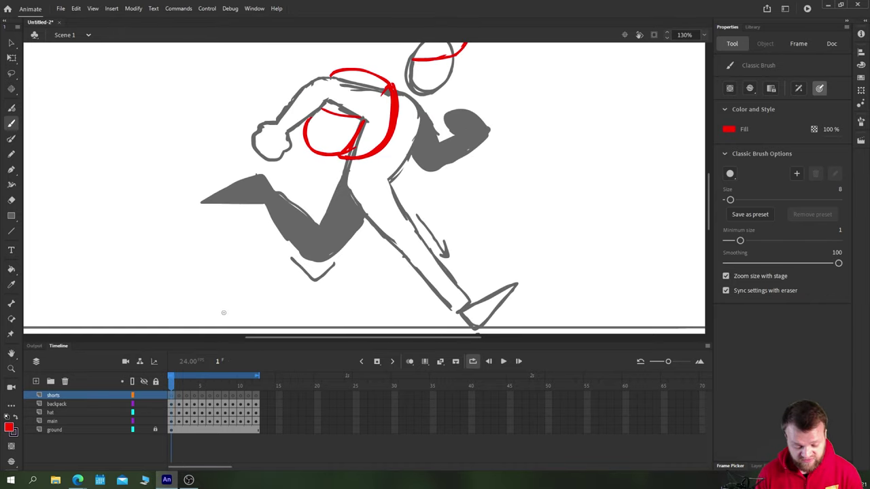
key("period")
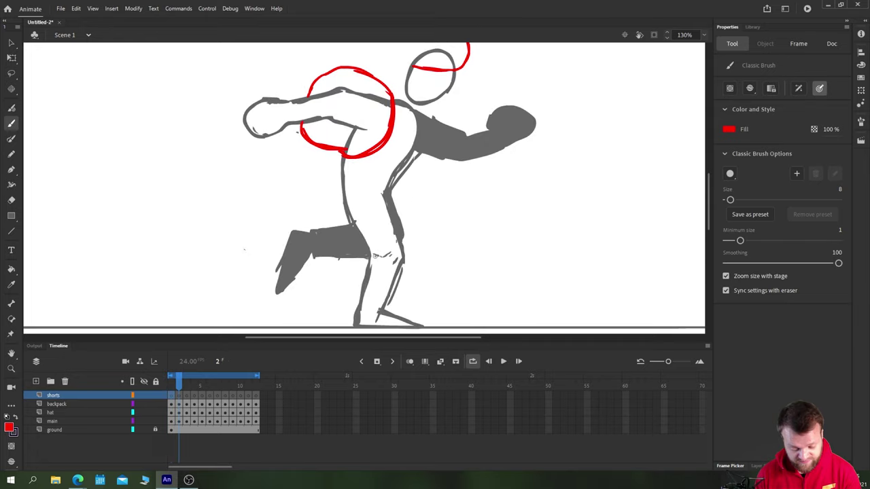
key("comma")
key("period")
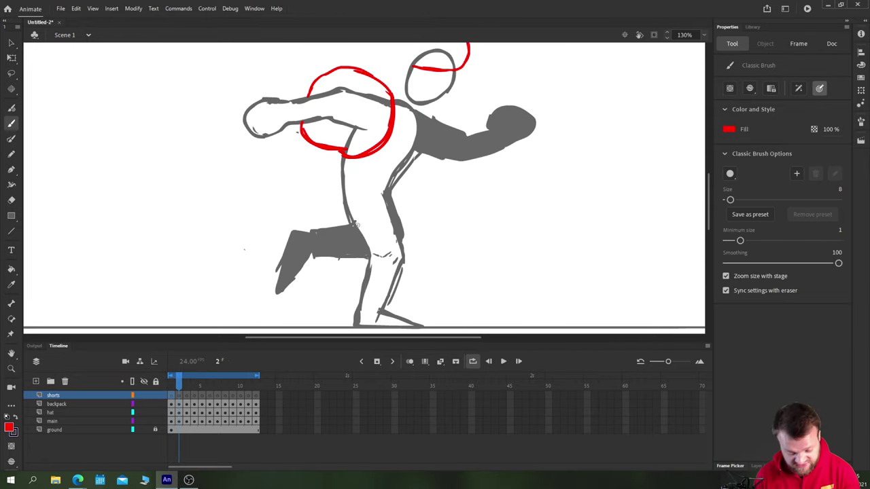
mouse_move(351, 218)
left_mouse_down()
mouse_move(368, 251)
mouse_move(431, 256)
mouse_move(401, 260)
mouse_move(383, 194)
left_mouse_up()
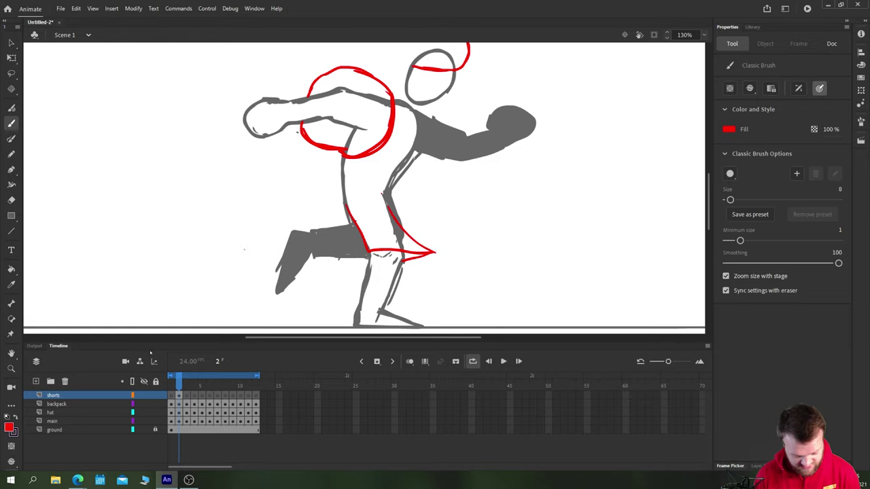
Turn on onion skinning and draw the shorts on frame 3 with a curved hem pointing forward.
key("period")
key("alt+shift+o")
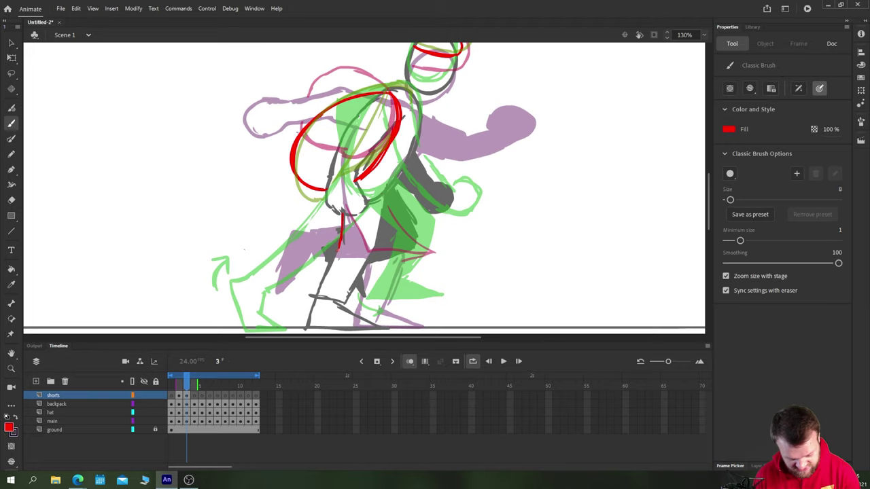
left_click_drag(337, 248, 411, 256)
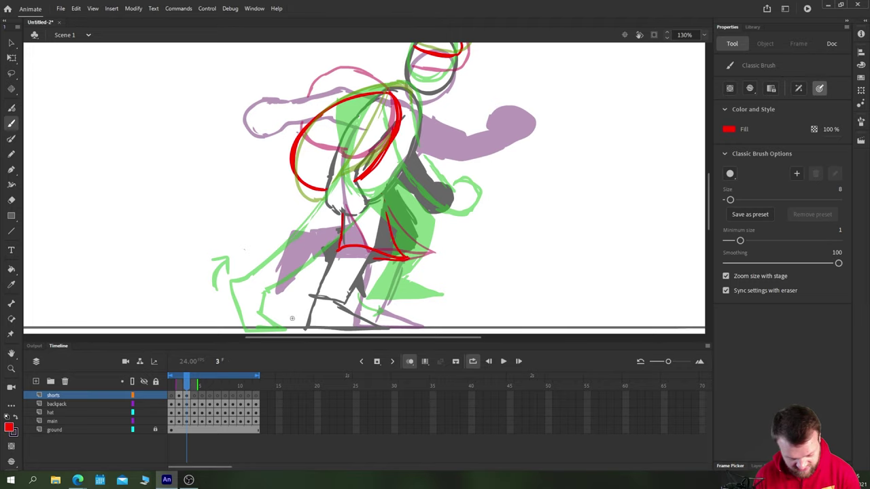
Draw the shorts on frame 4 along the trailing near thigh, with a curved hem and a front edge down from the hip.
key("period")
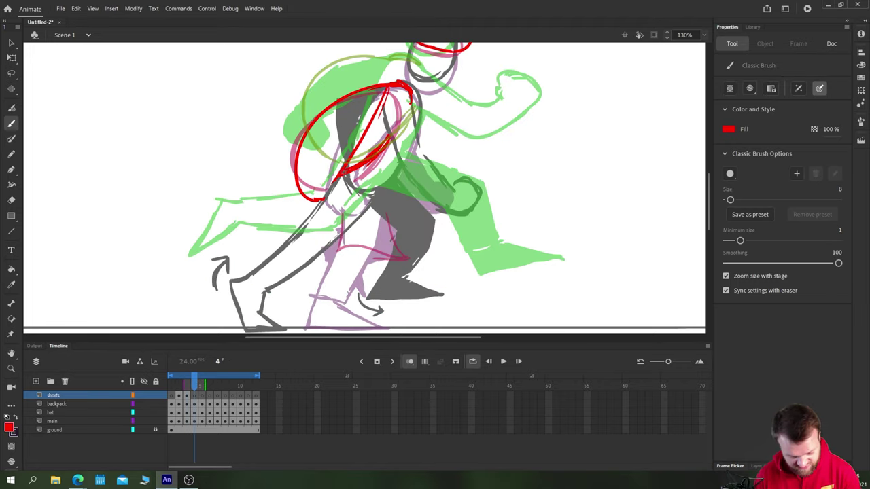
mouse_move(321, 203)
left_mouse_down()
mouse_move(296, 231)
mouse_move(371, 253)
left_mouse_up()
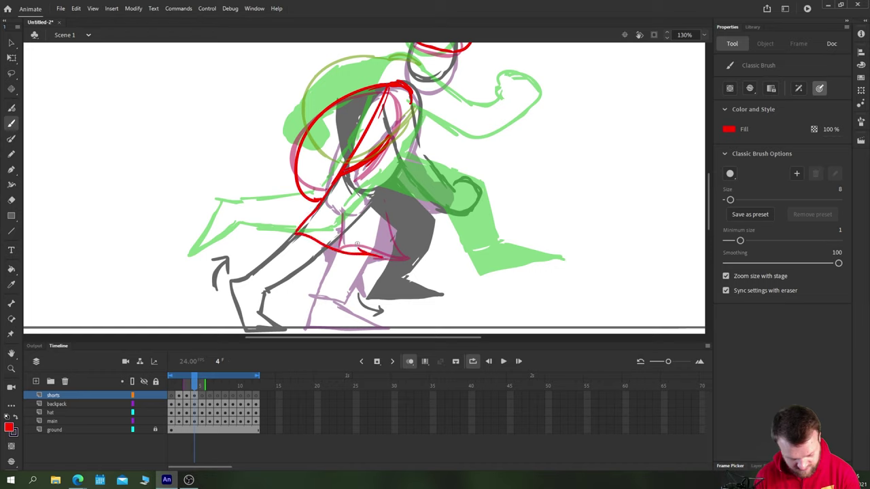
mouse_move(377, 194)
left_mouse_down()
mouse_move(370, 227)
mouse_move(347, 248)
mouse_move(301, 230)
mouse_move(373, 253)
left_mouse_up()
key("ctrl+z")
Draw the shorts on frame 5 with the hem swinging up behind the trailing thigh, checking against frame 4.
key("period")
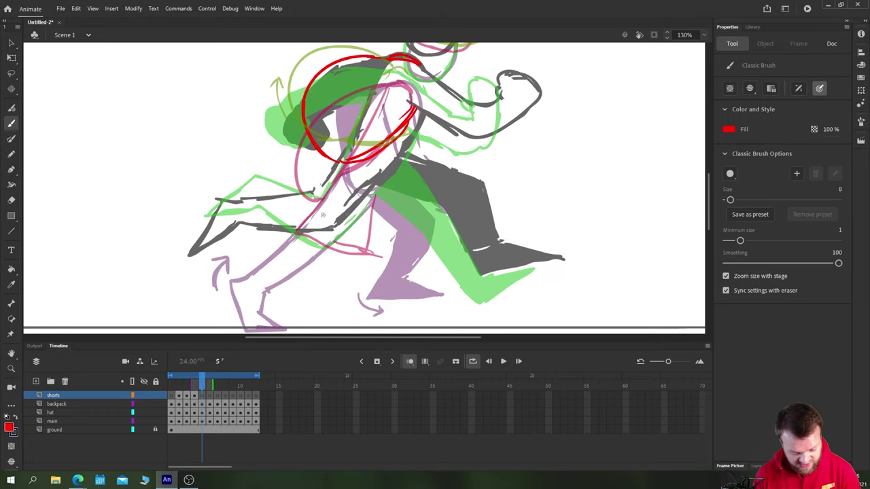
left_click_drag(371, 193, 333, 239)
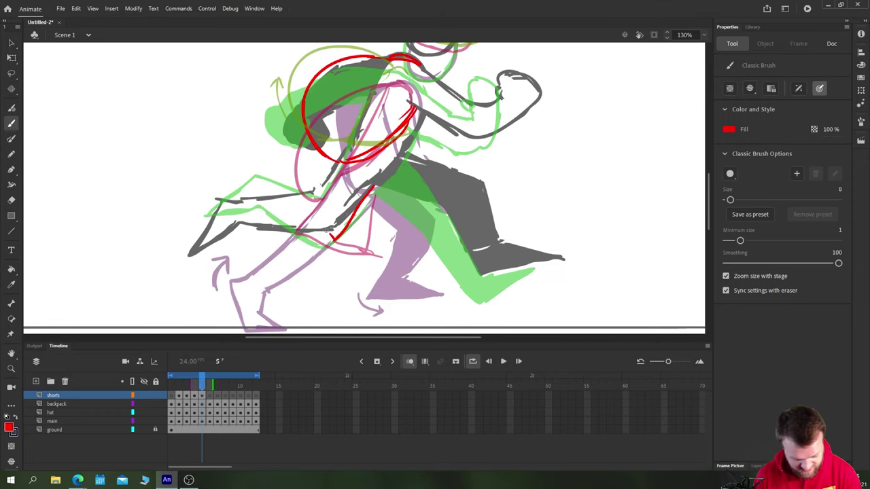
left_click_drag(306, 210, 284, 181)
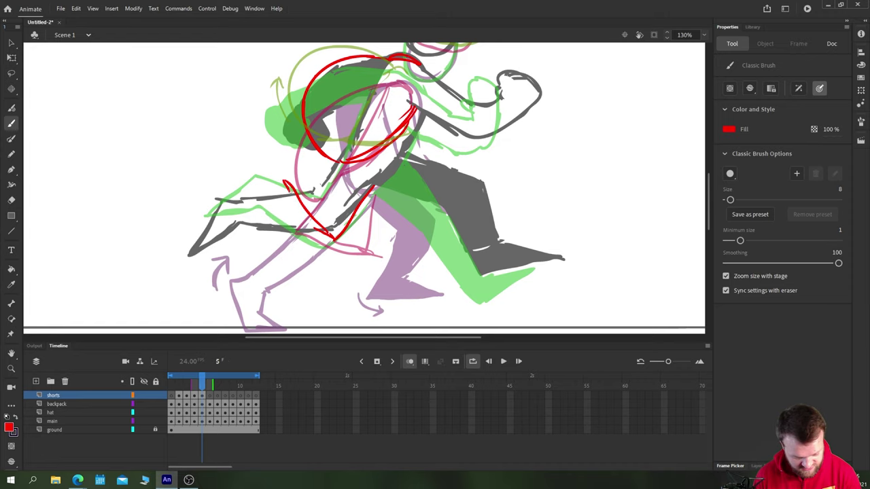
key("comma")
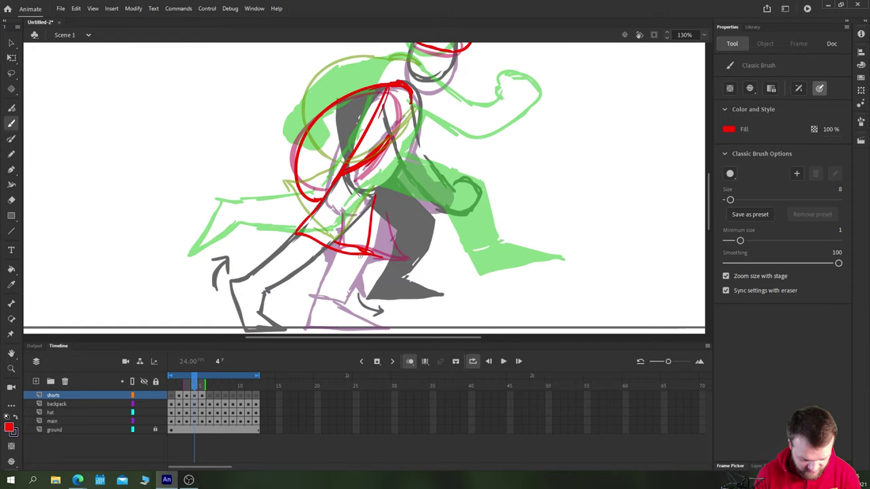
key("period")
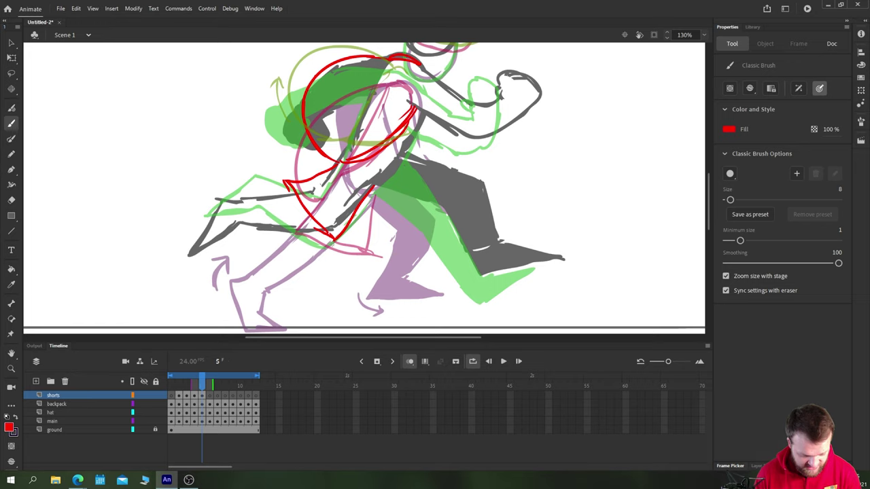
Draw the shorts' hem on frames 6 and 7, rising from the near knee to a point behind the thigh.
key("period")
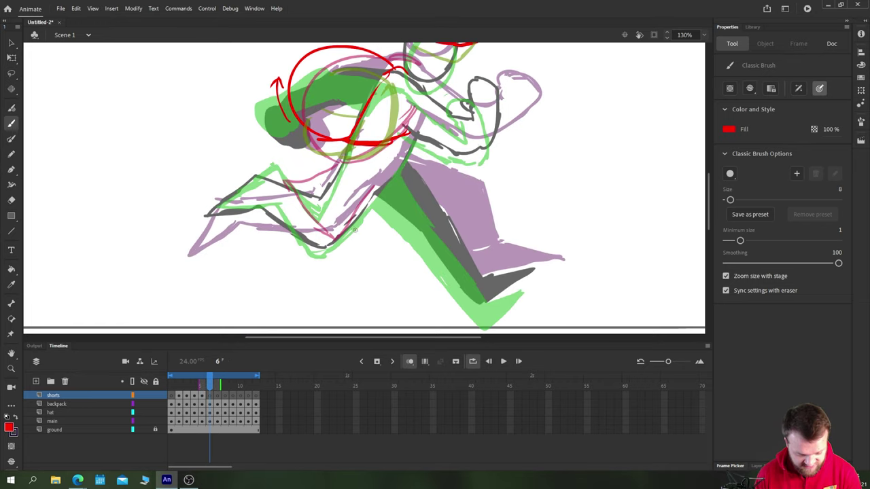
mouse_move(329, 239)
left_mouse_down()
mouse_move(313, 196)
mouse_move(284, 168)
left_mouse_up()
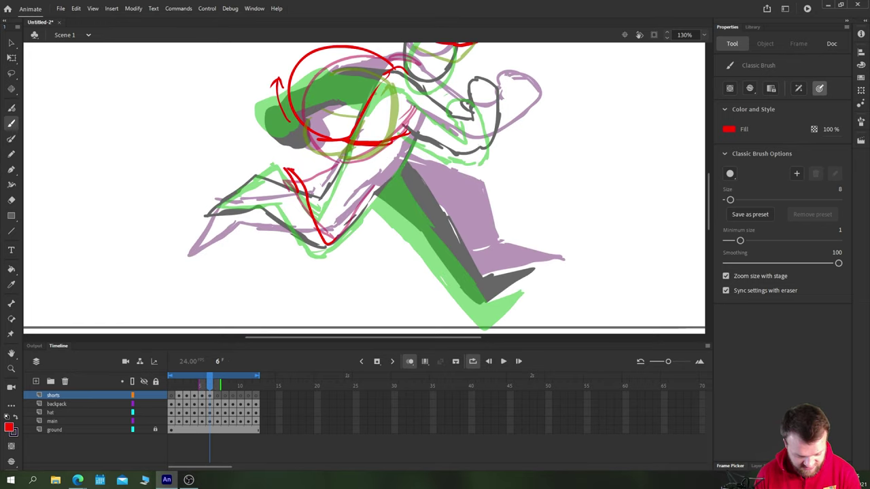
key("period")
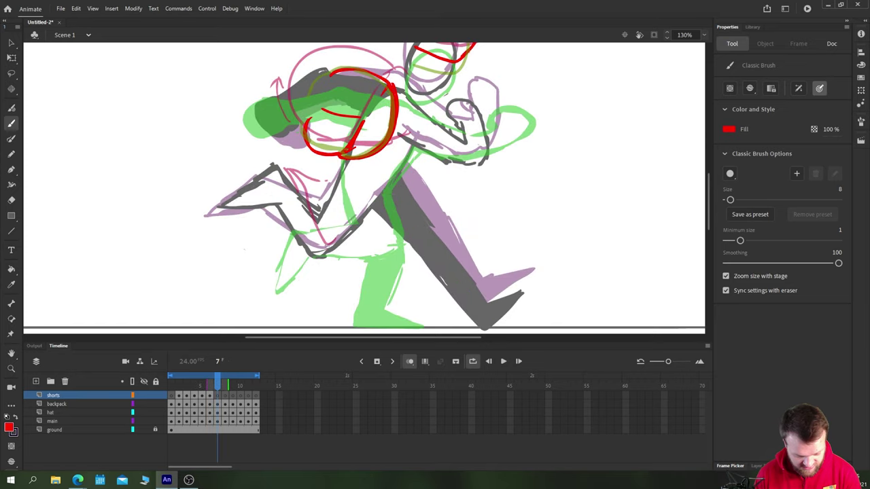
mouse_move(328, 250)
left_mouse_down()
mouse_move(293, 175)
mouse_move(323, 195)
left_mouse_up()
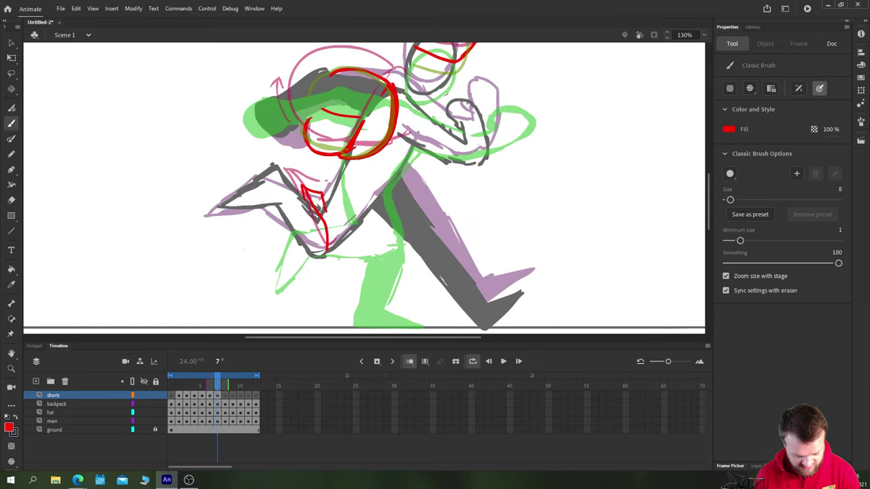
Draw the shorts on frames 8 and 9 with the hem dragging back from the near knee as the leg swings forward.
key("period")
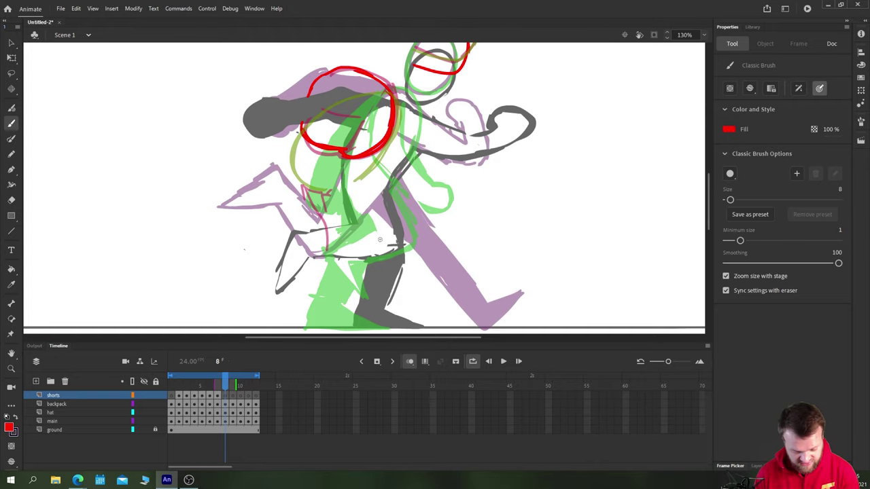
left_click_drag(398, 248, 309, 219)
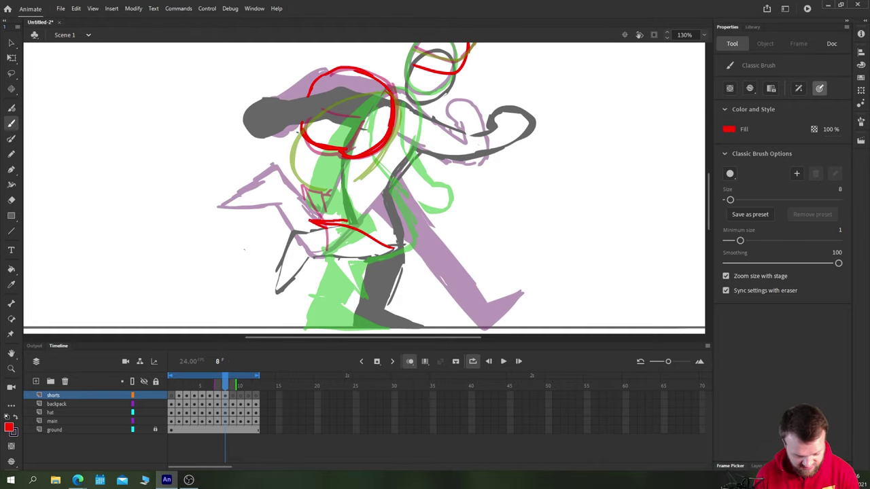
key("period")
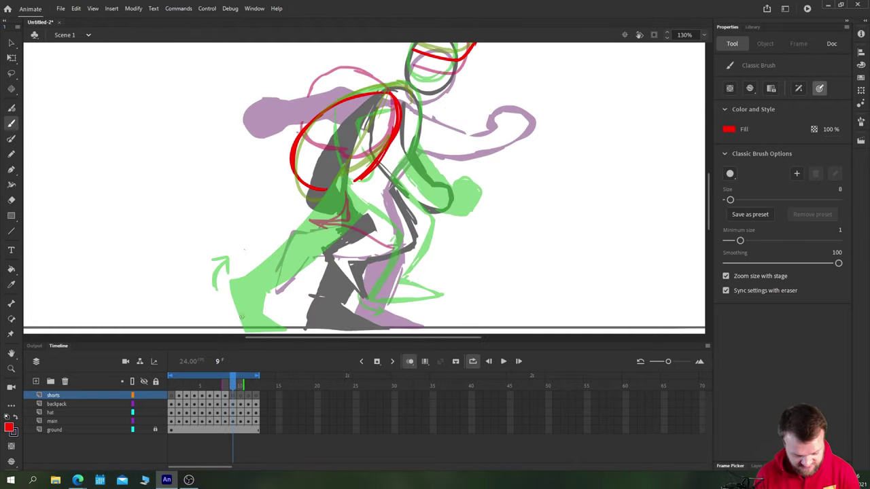
mouse_move(392, 187)
left_mouse_down()
mouse_move(412, 247)
mouse_move(336, 236)
left_mouse_up()
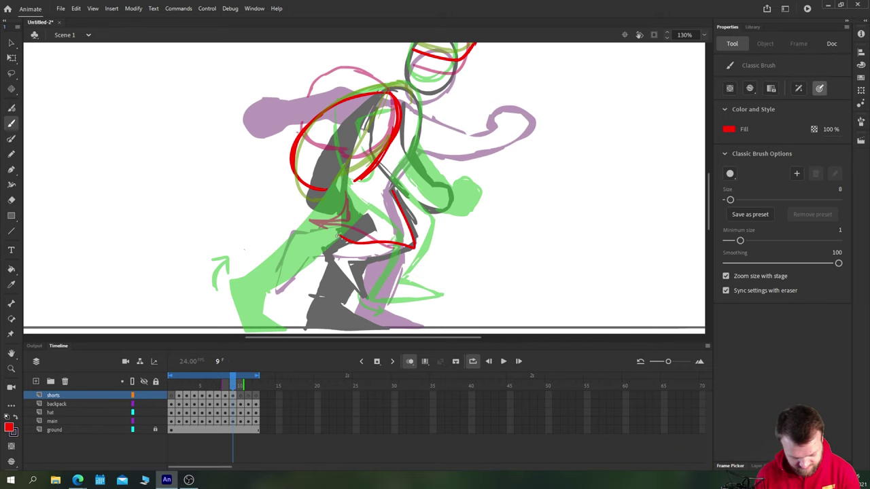
Draw the shorts on frames 10 and 11 around the rising near thigh, with the hem at the knee.
key("period")
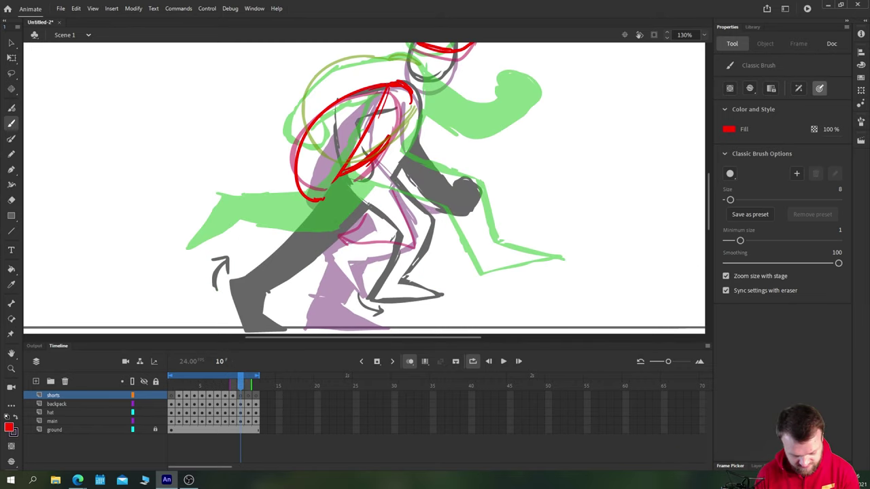
mouse_move(393, 179)
left_mouse_down()
mouse_move(425, 216)
mouse_move(401, 243)
mouse_move(367, 250)
left_mouse_up()
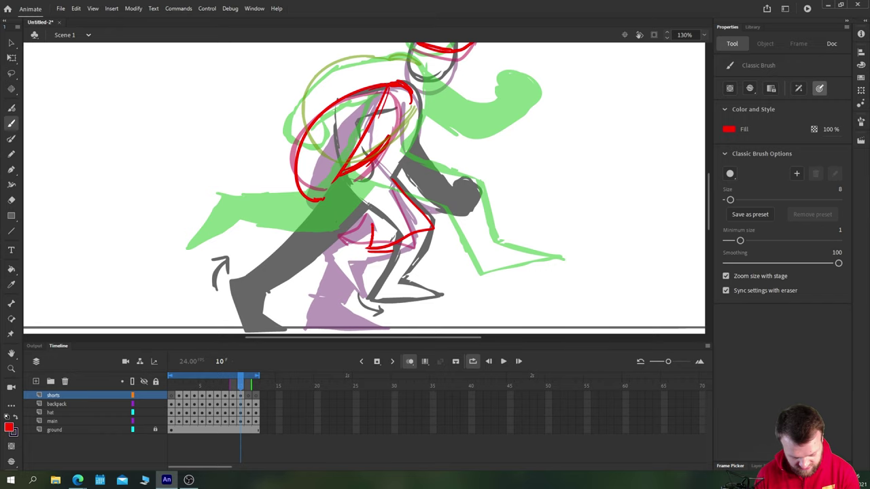
key("period")
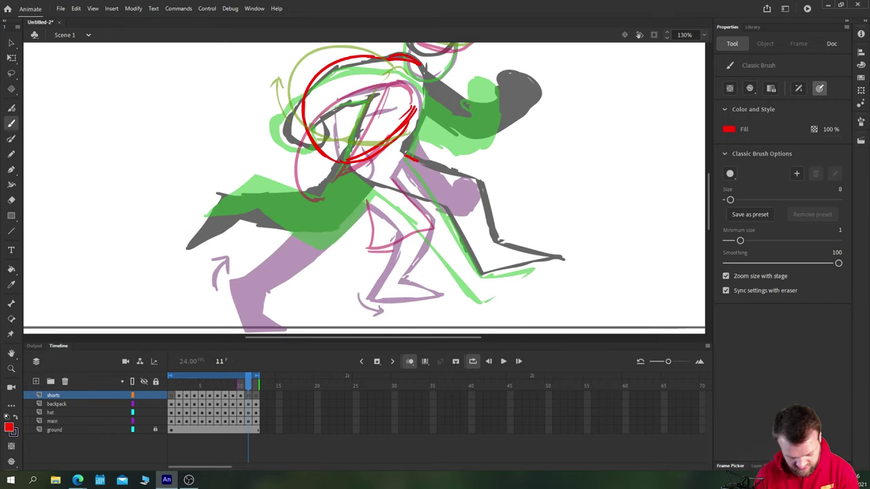
mouse_move(469, 171)
left_mouse_down()
mouse_move(475, 181)
mouse_move(440, 212)
left_mouse_up()
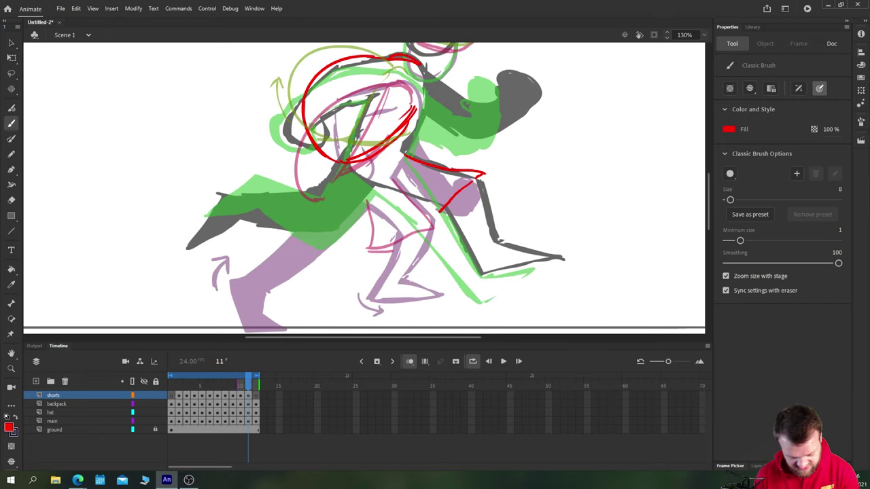
left_click_drag(375, 186, 433, 216)
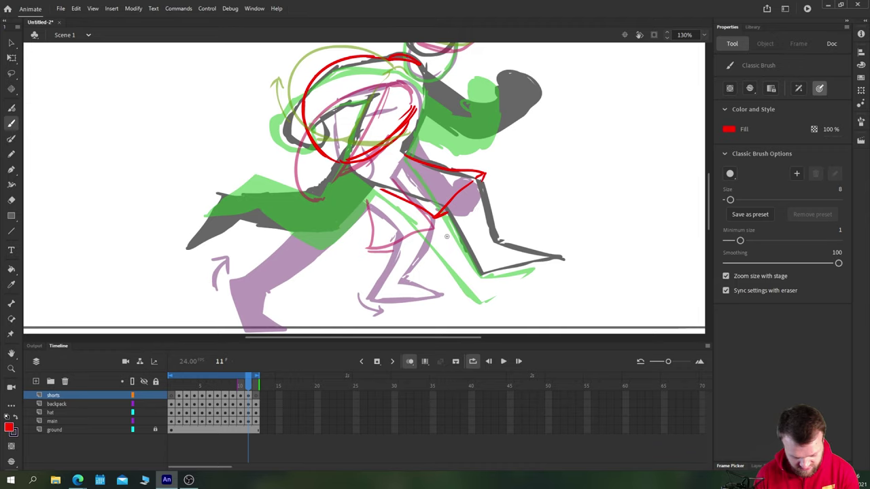
Draw the shorts on frame 12 along the forward-reaching near thigh, with the hem's upper corner flaring forward.
key(".")
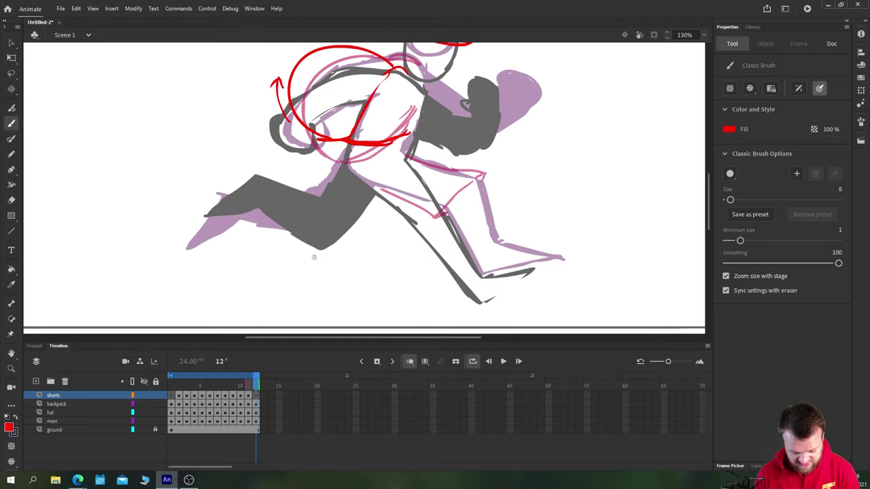
mouse_move(377, 197)
left_mouse_down()
mouse_move(420, 234)
mouse_move(477, 201)
mouse_move(460, 216)
left_mouse_up()
left_click_drag(409, 165, 475, 199)
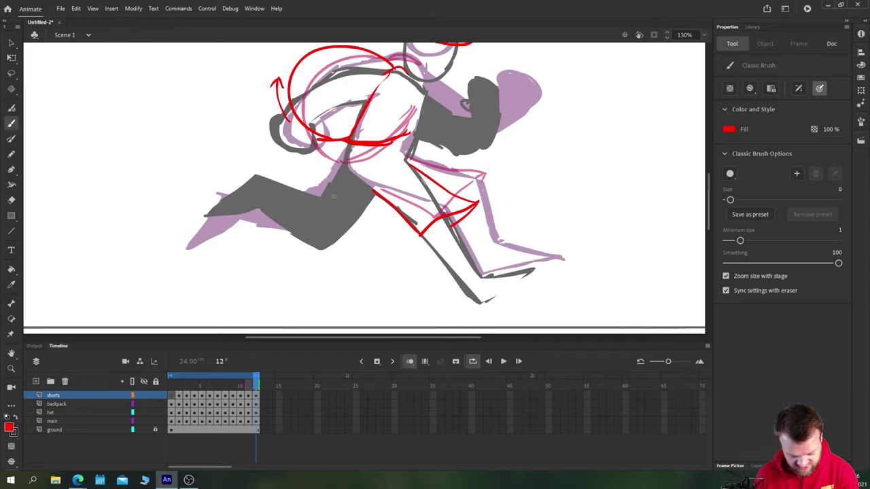
Draw the shorts on frame 1 along the forward-reaching near thigh, with the hem flaring forward above the knee, and play back the cycle.
left_click(171, 406)
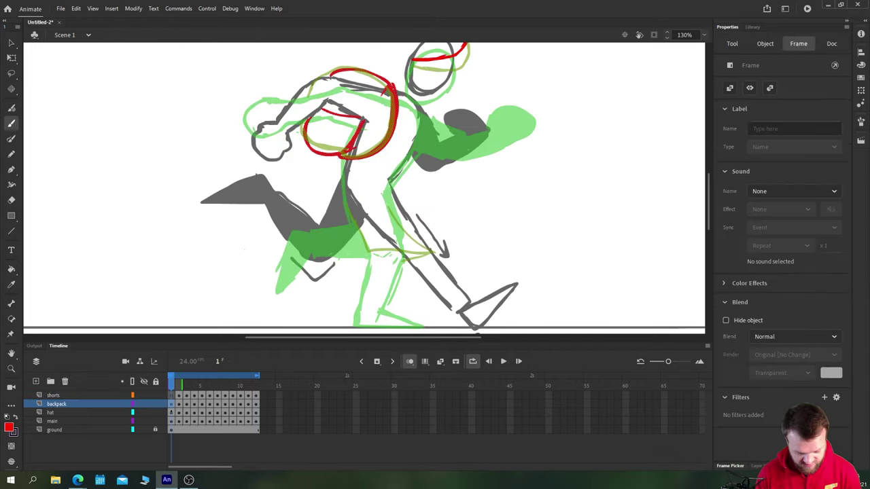
key("period")
key("comma")
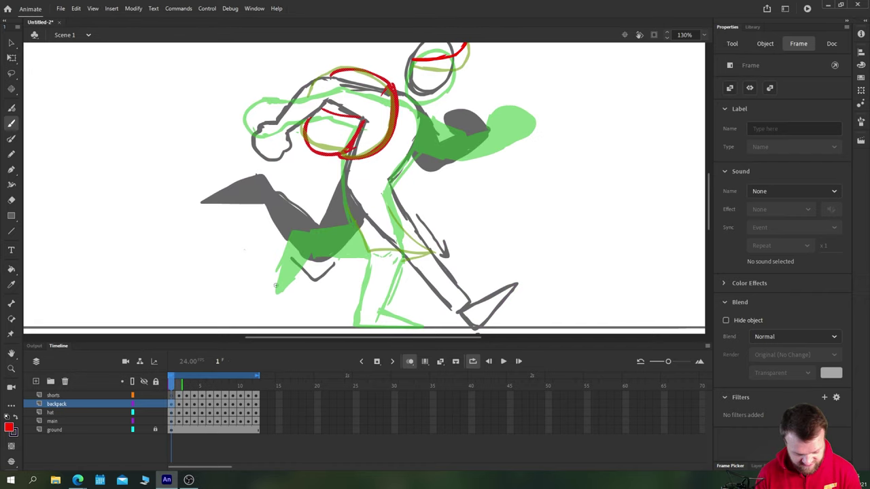
left_click_drag(356, 198, 406, 259)
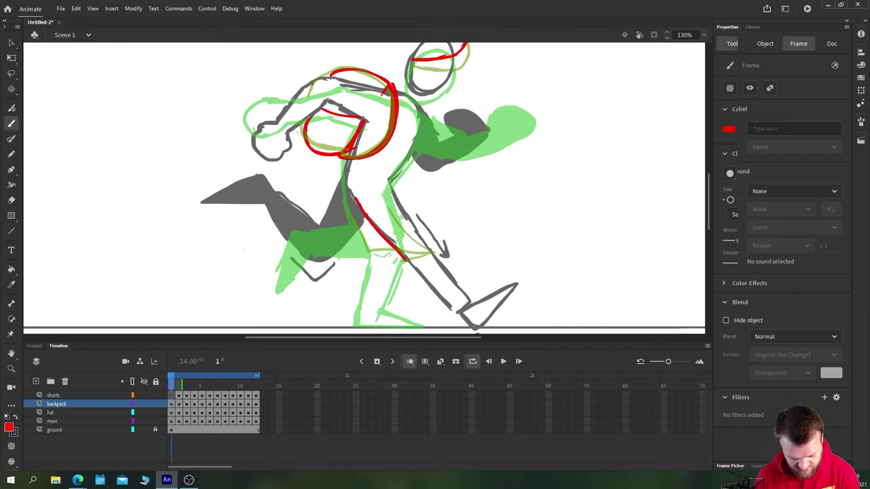
mouse_move(388, 184)
left_mouse_down()
mouse_move(421, 215)
mouse_move(430, 240)
mouse_move(458, 235)
left_mouse_up()
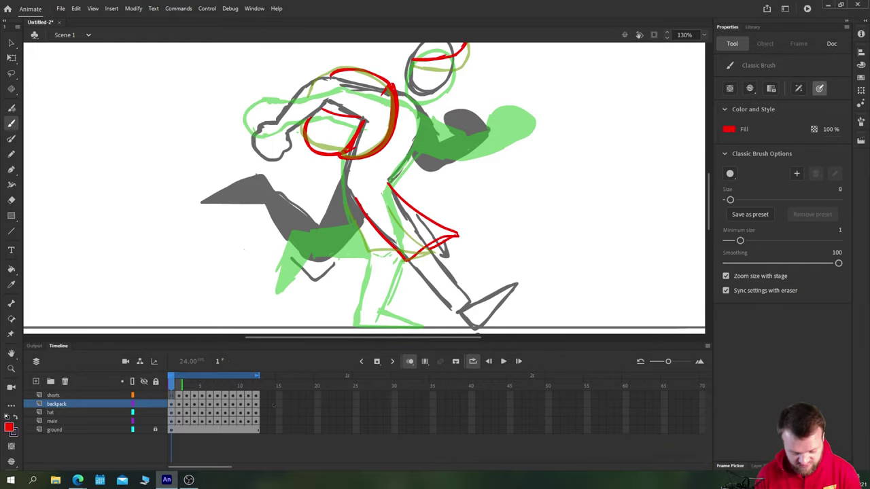
key("ctrl+minus")
key("Return")
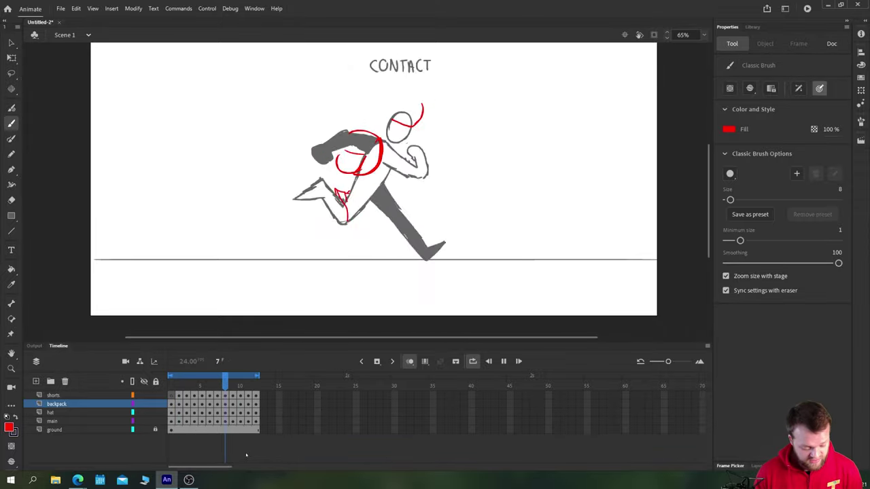
Group the shorts, backpack, hat and main layers in a new layer folder named roughs.
left_click(53, 396)
left_click(50, 429, "shift")
left_click(51, 381)
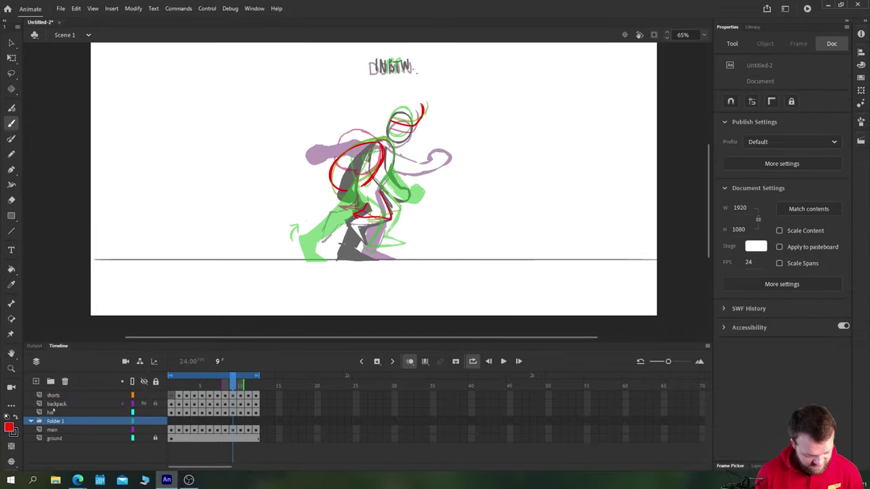
left_click_drag(54, 421, 51, 404)
left_click(52, 404)
left_click(51, 430, "shift")
double_click(57, 395)
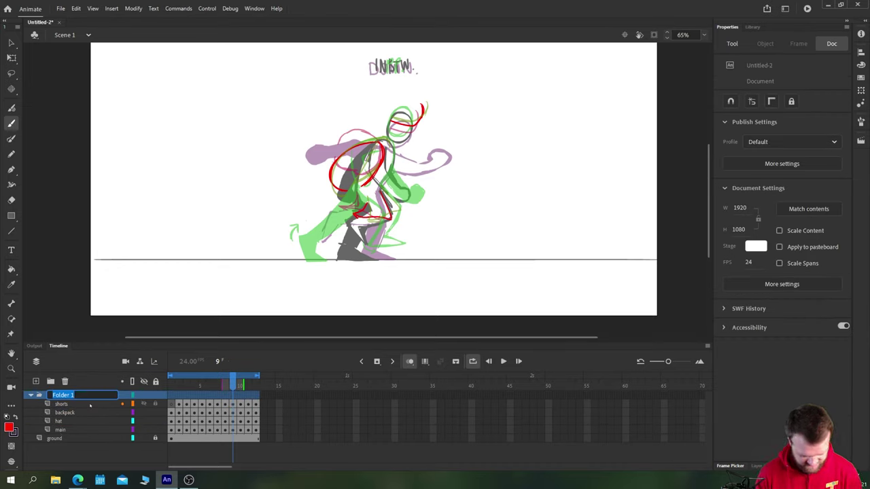
type("roughs")
key("Return")
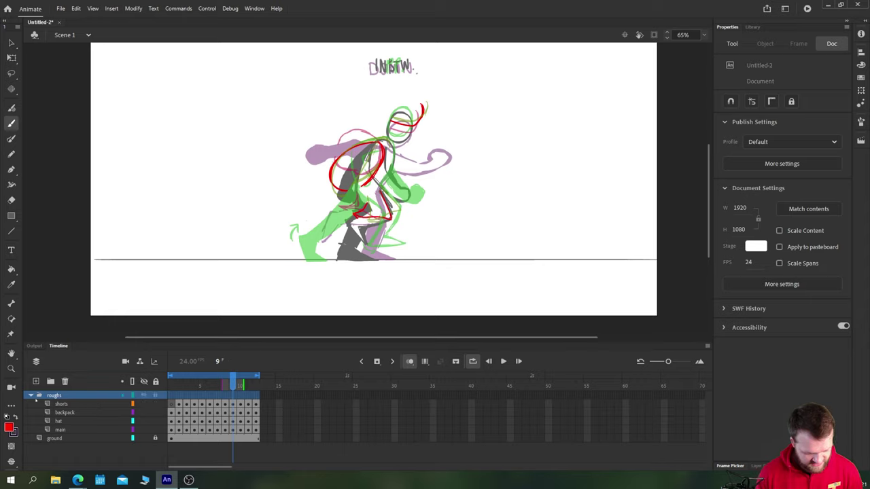
Collapse the roughs folder, lock it and display its layers as outlines.
left_click(31, 395)
left_click(154, 395)
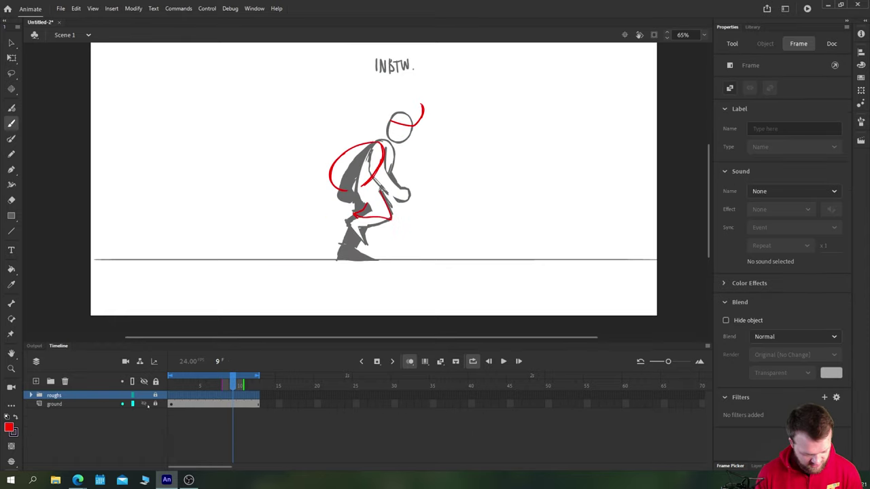
left_click(133, 396)
left_click(140, 419)
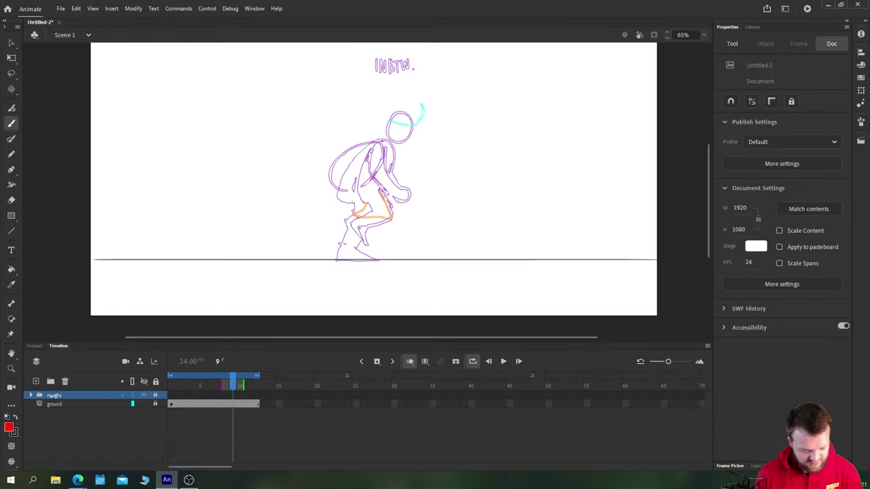
Add a new layer above the roughs folder, fill frames 1 to 12 with blank keyframes and return to frame 1.
left_click(36, 381)
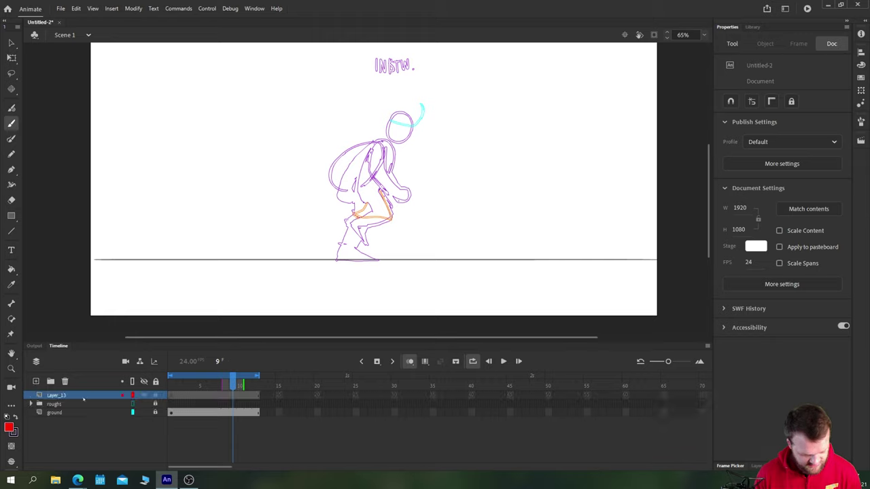
left_click_drag(255, 396, 161, 412)
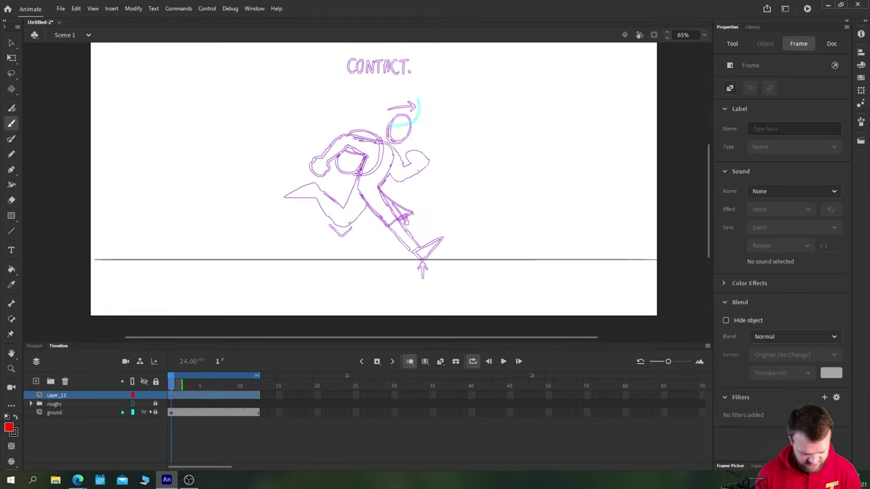
key("F7")
key("shift+comma")
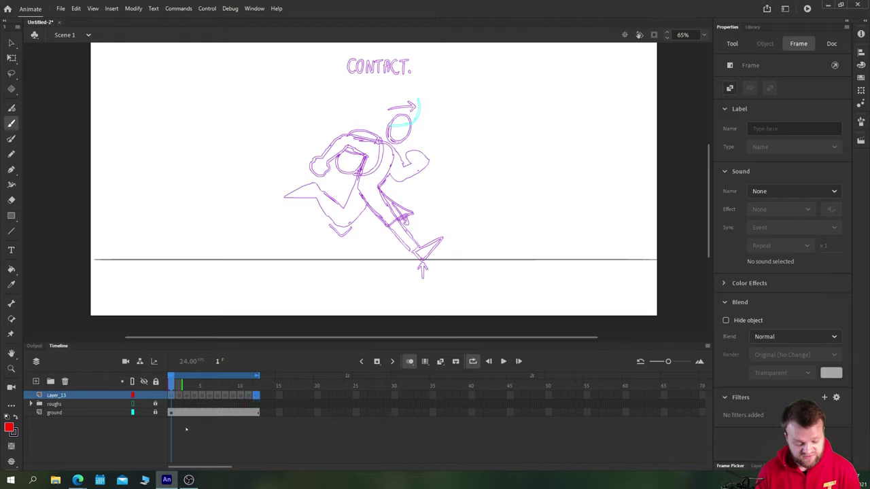